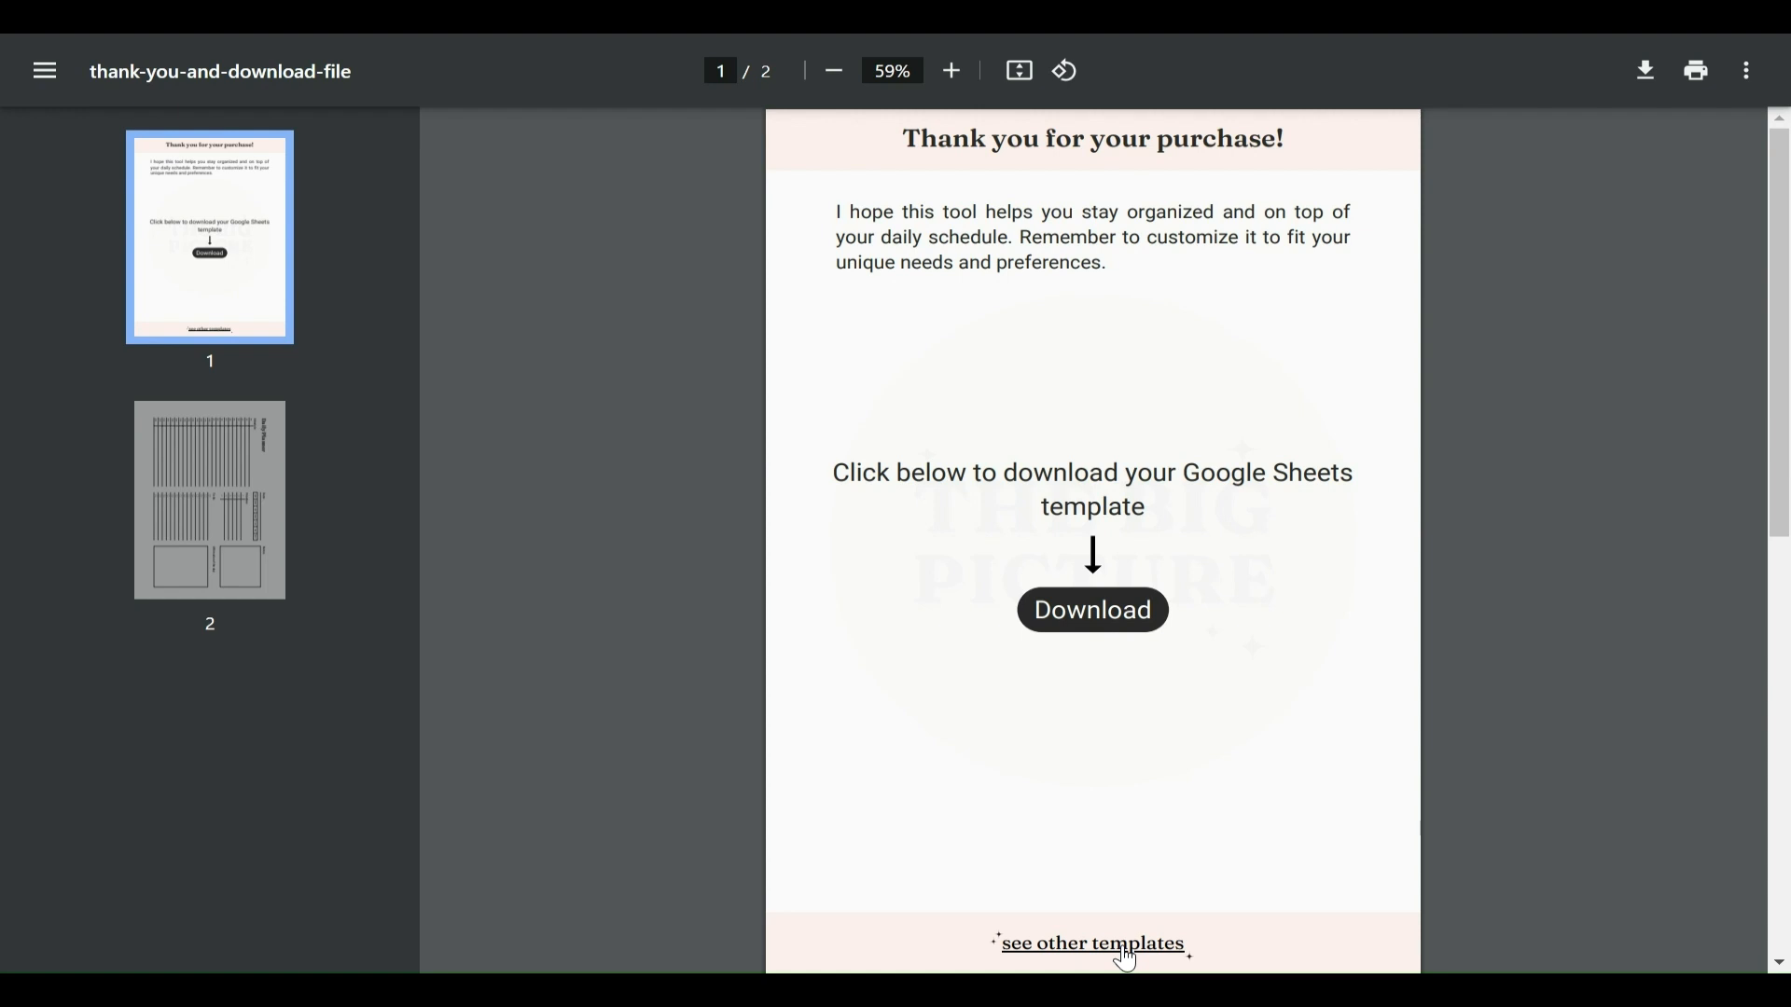
Step: Rotate the planner page in the PDF, then create a copy of the Daily Planner Google Sheets template
scroll(1555, 524, "down", 1)
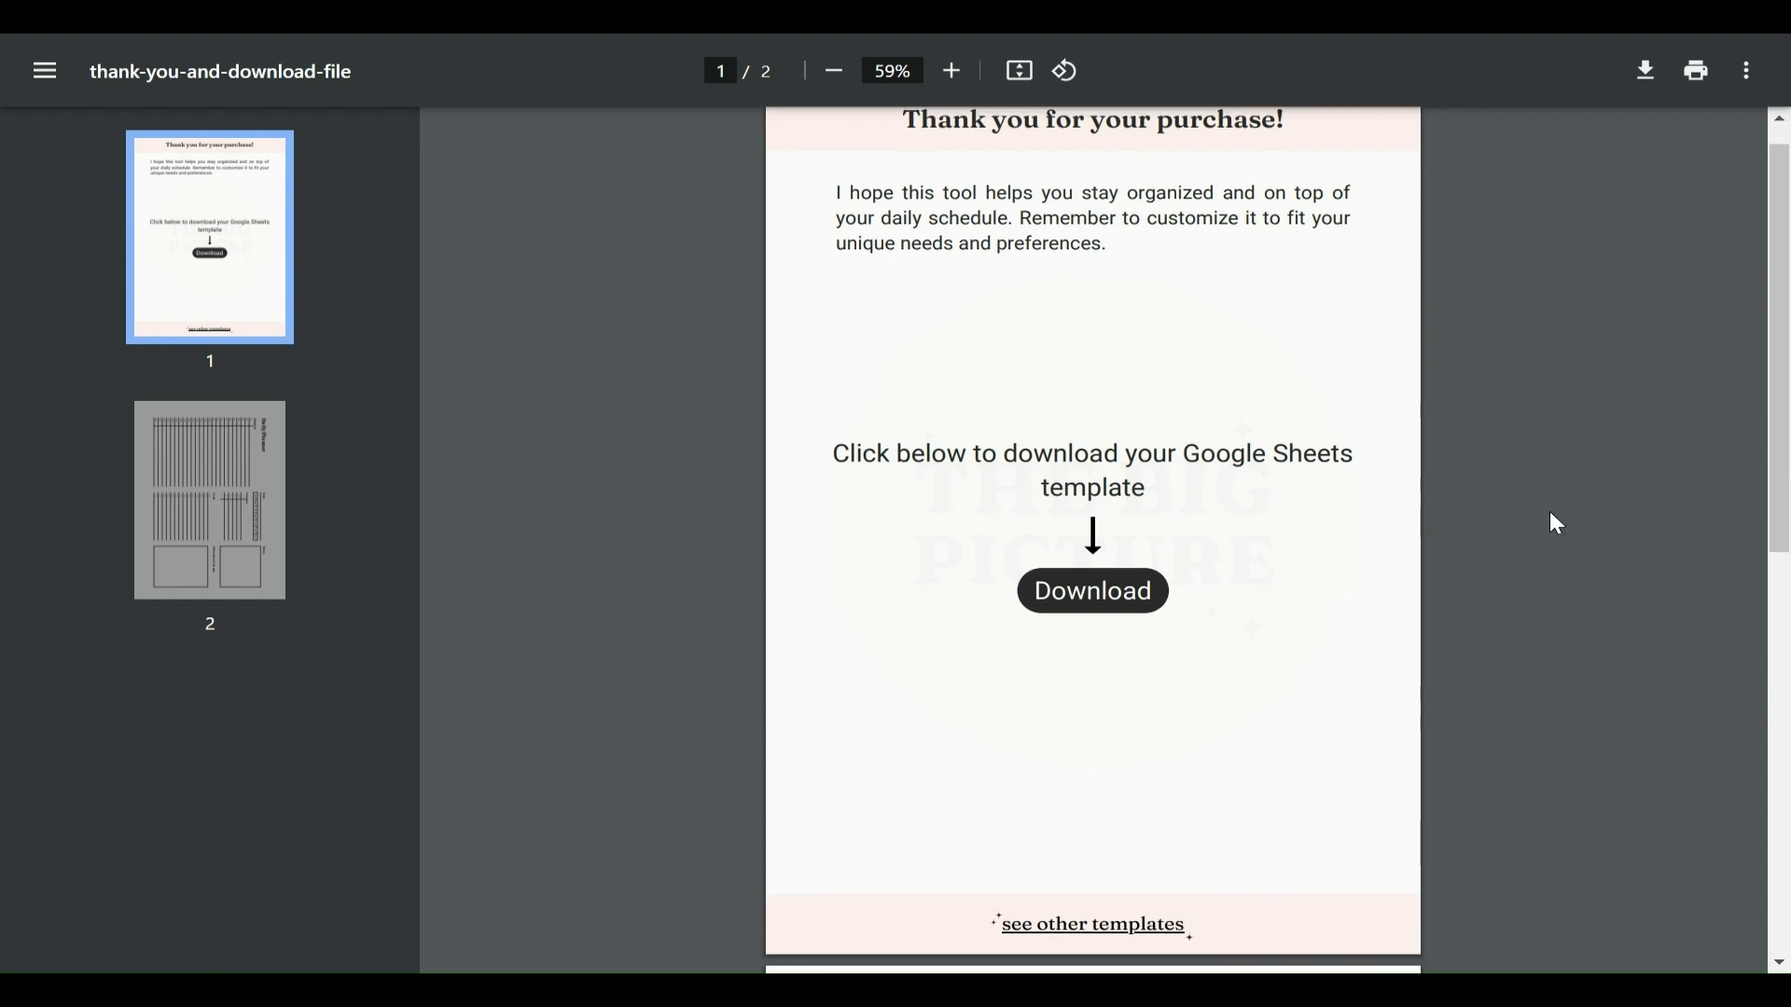
scroll(1552, 520, "down", 8)
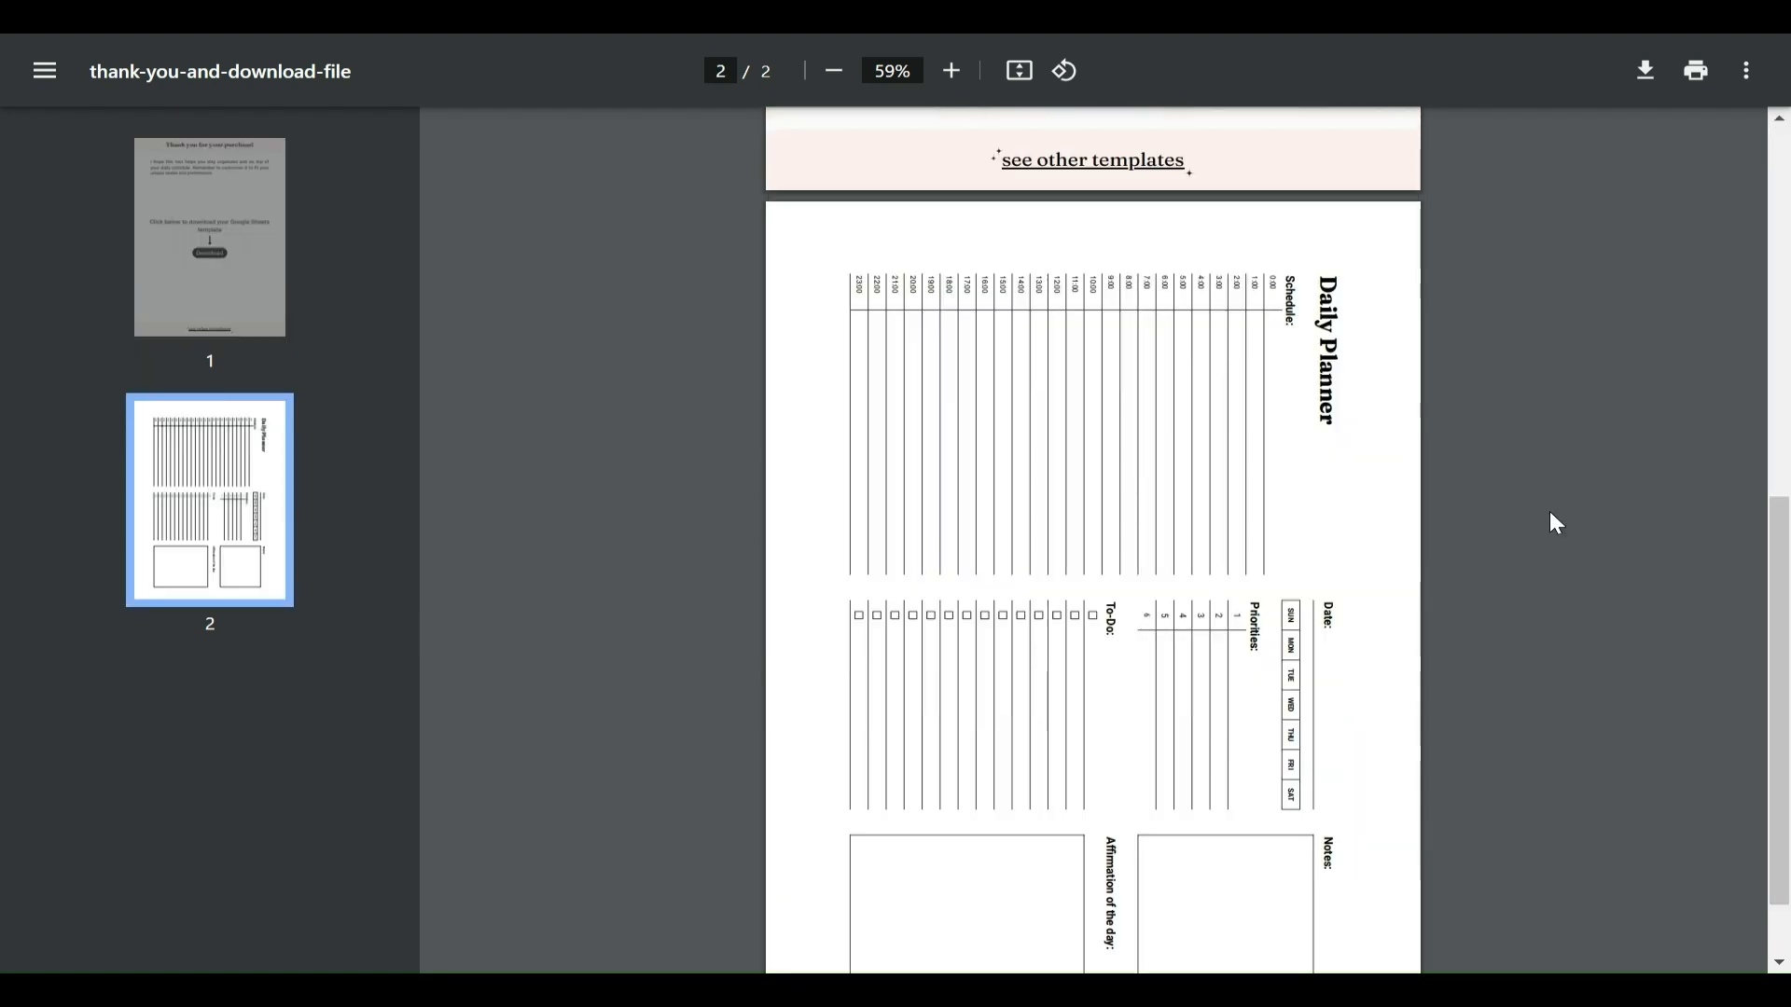
left_click(1068, 74)
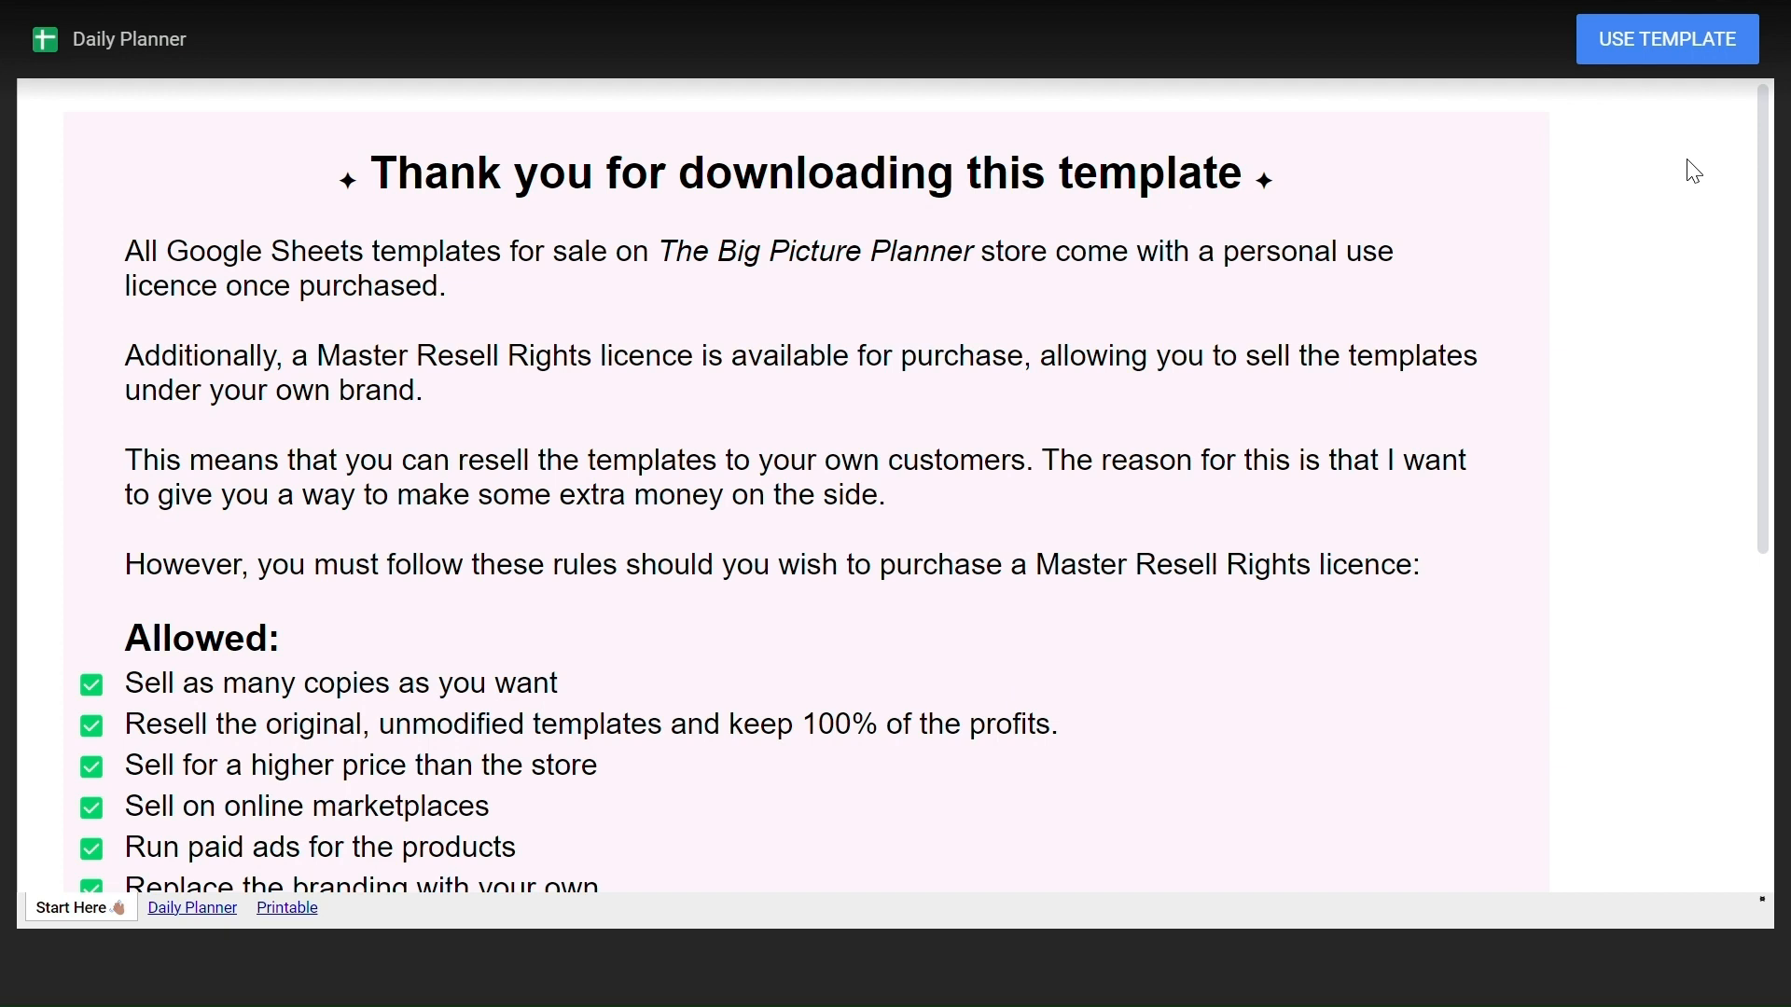
left_click(1676, 53)
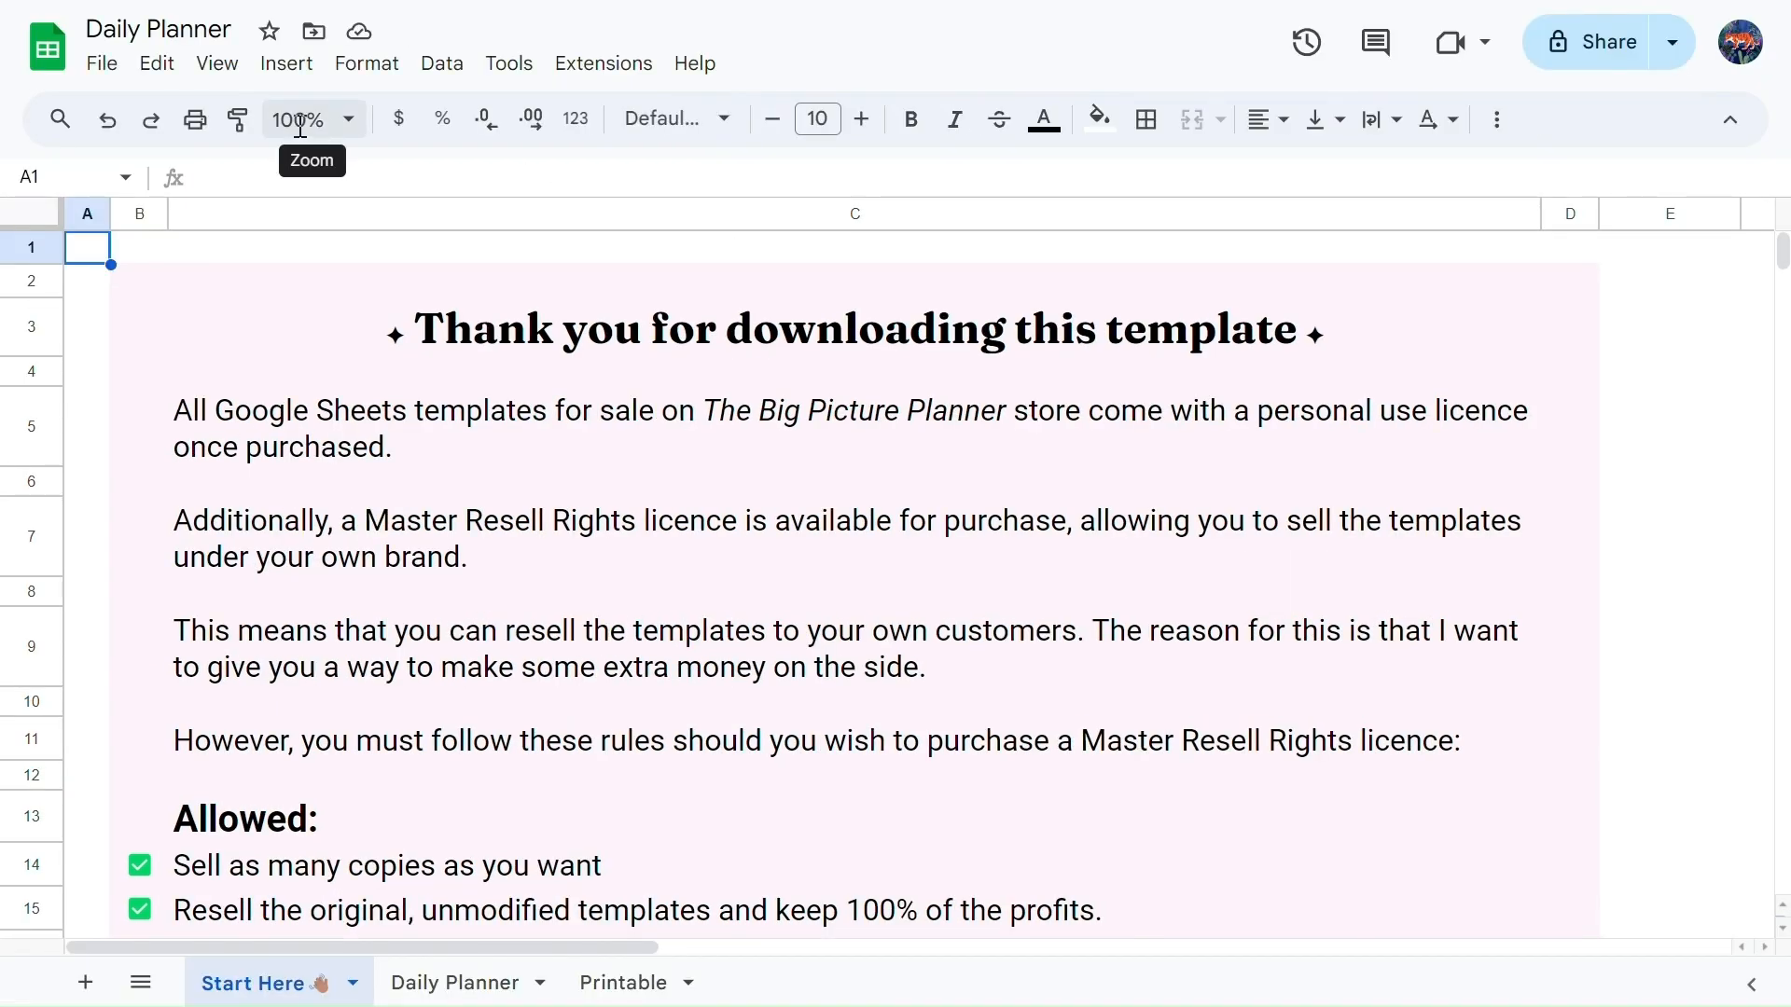
Step: Set the spreadsheet zoom to 70% and open the Daily Planner sheet
left_click(300, 126)
type("70")
key("Return")
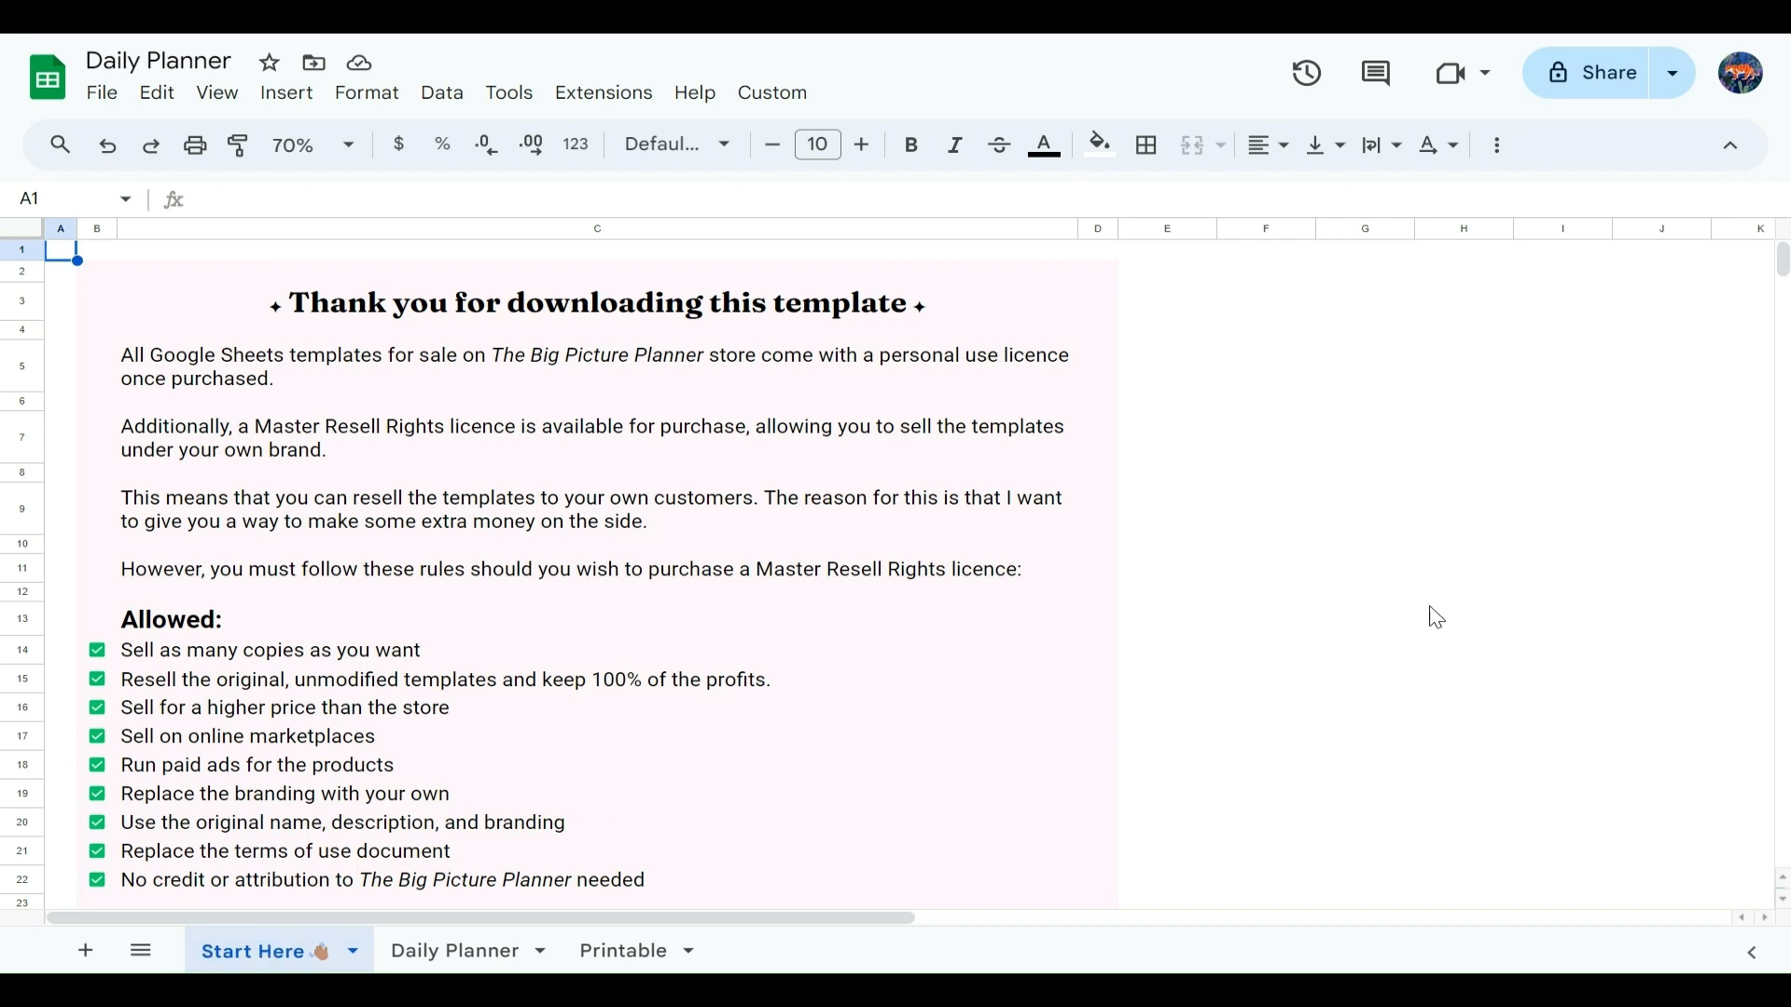
scroll(1485, 606, "down", 1)
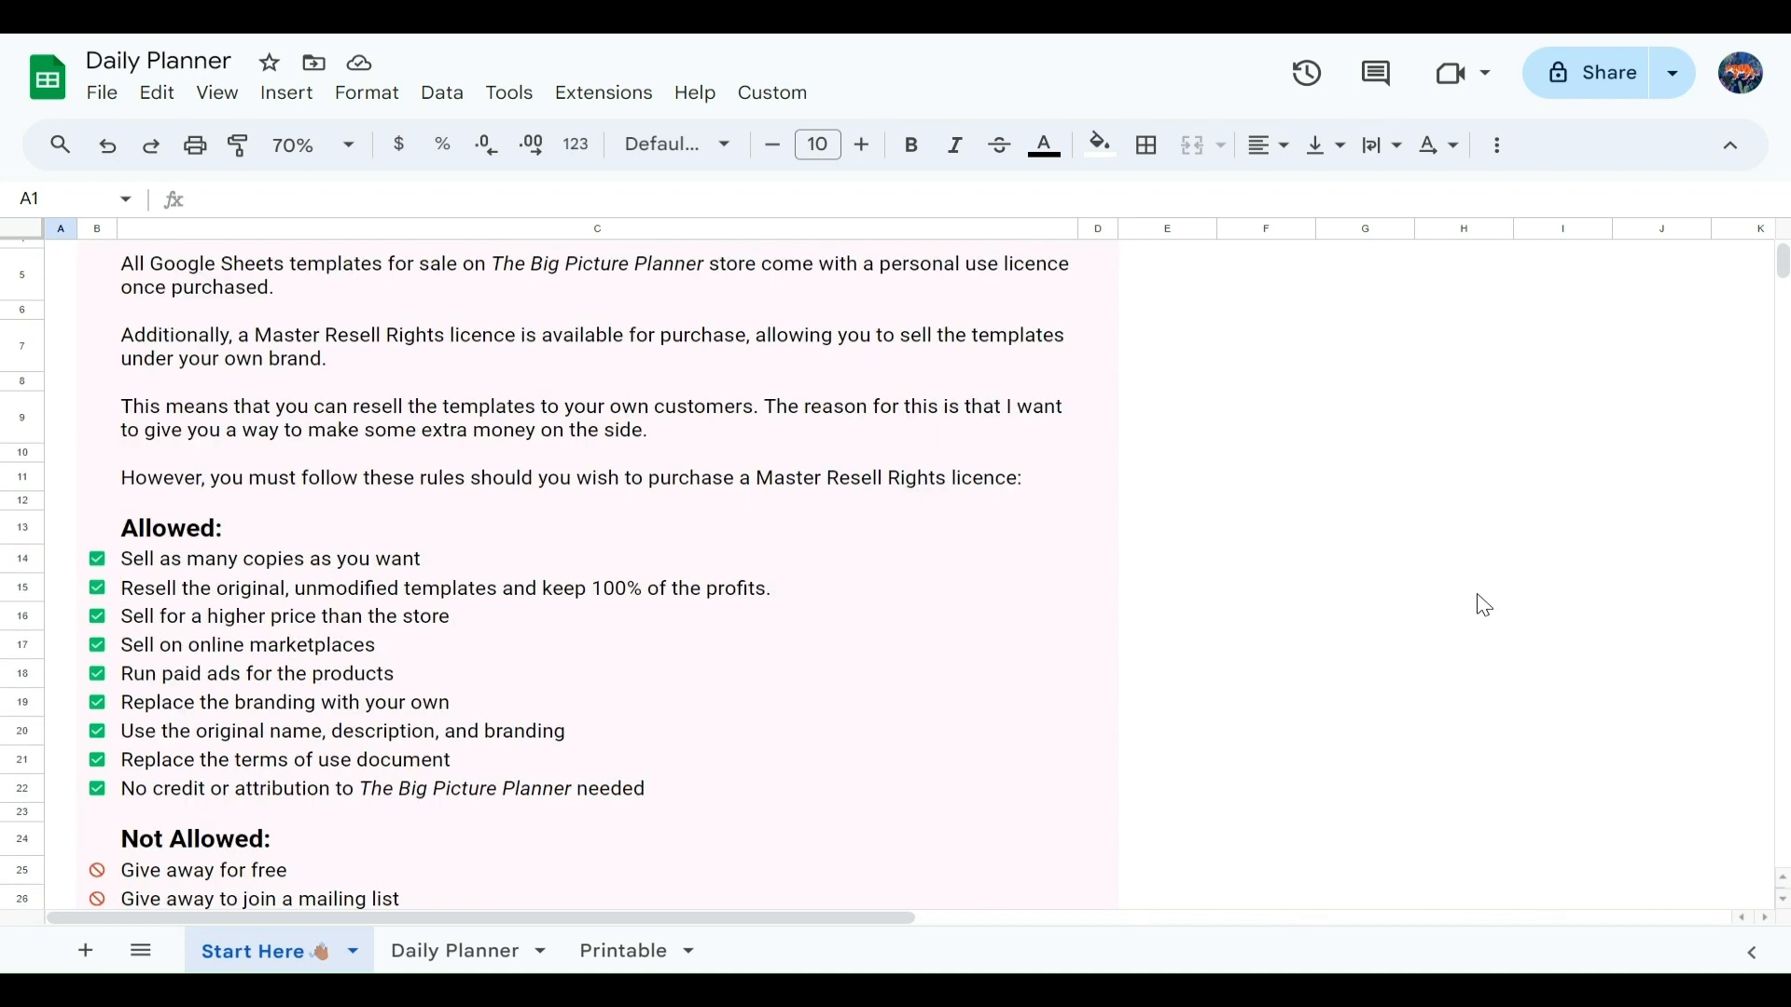
scroll(1485, 606, "up", 1)
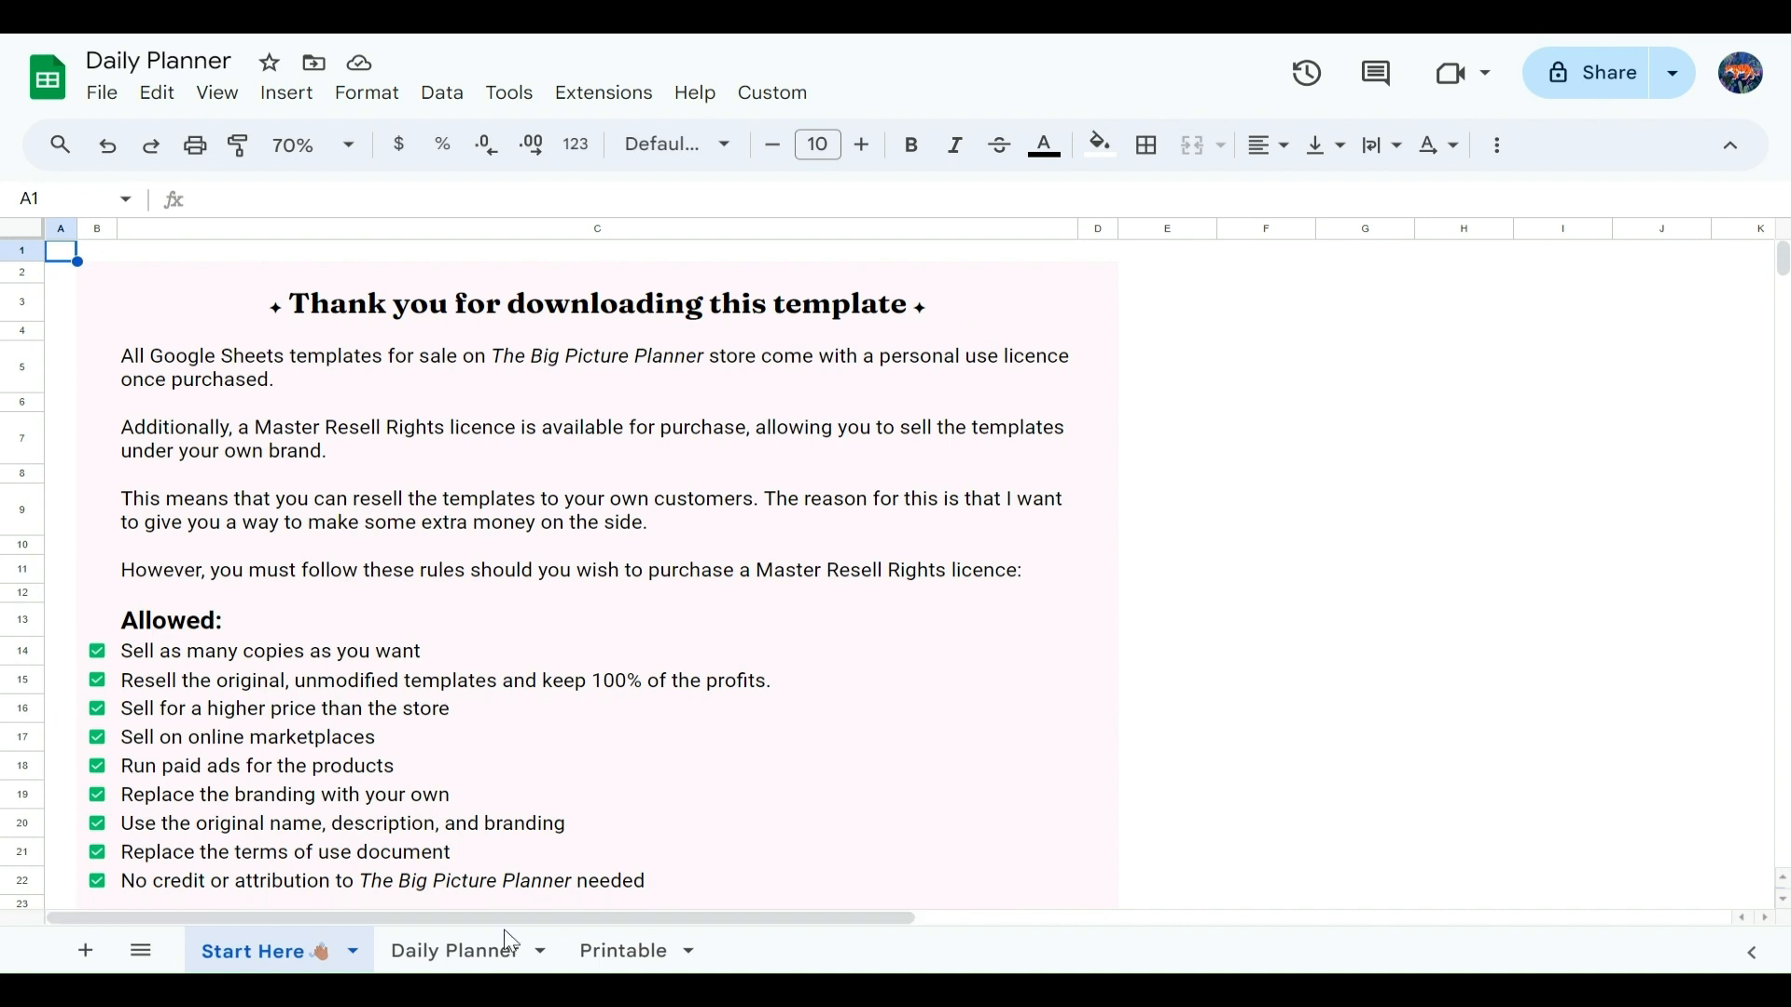
left_click(457, 952)
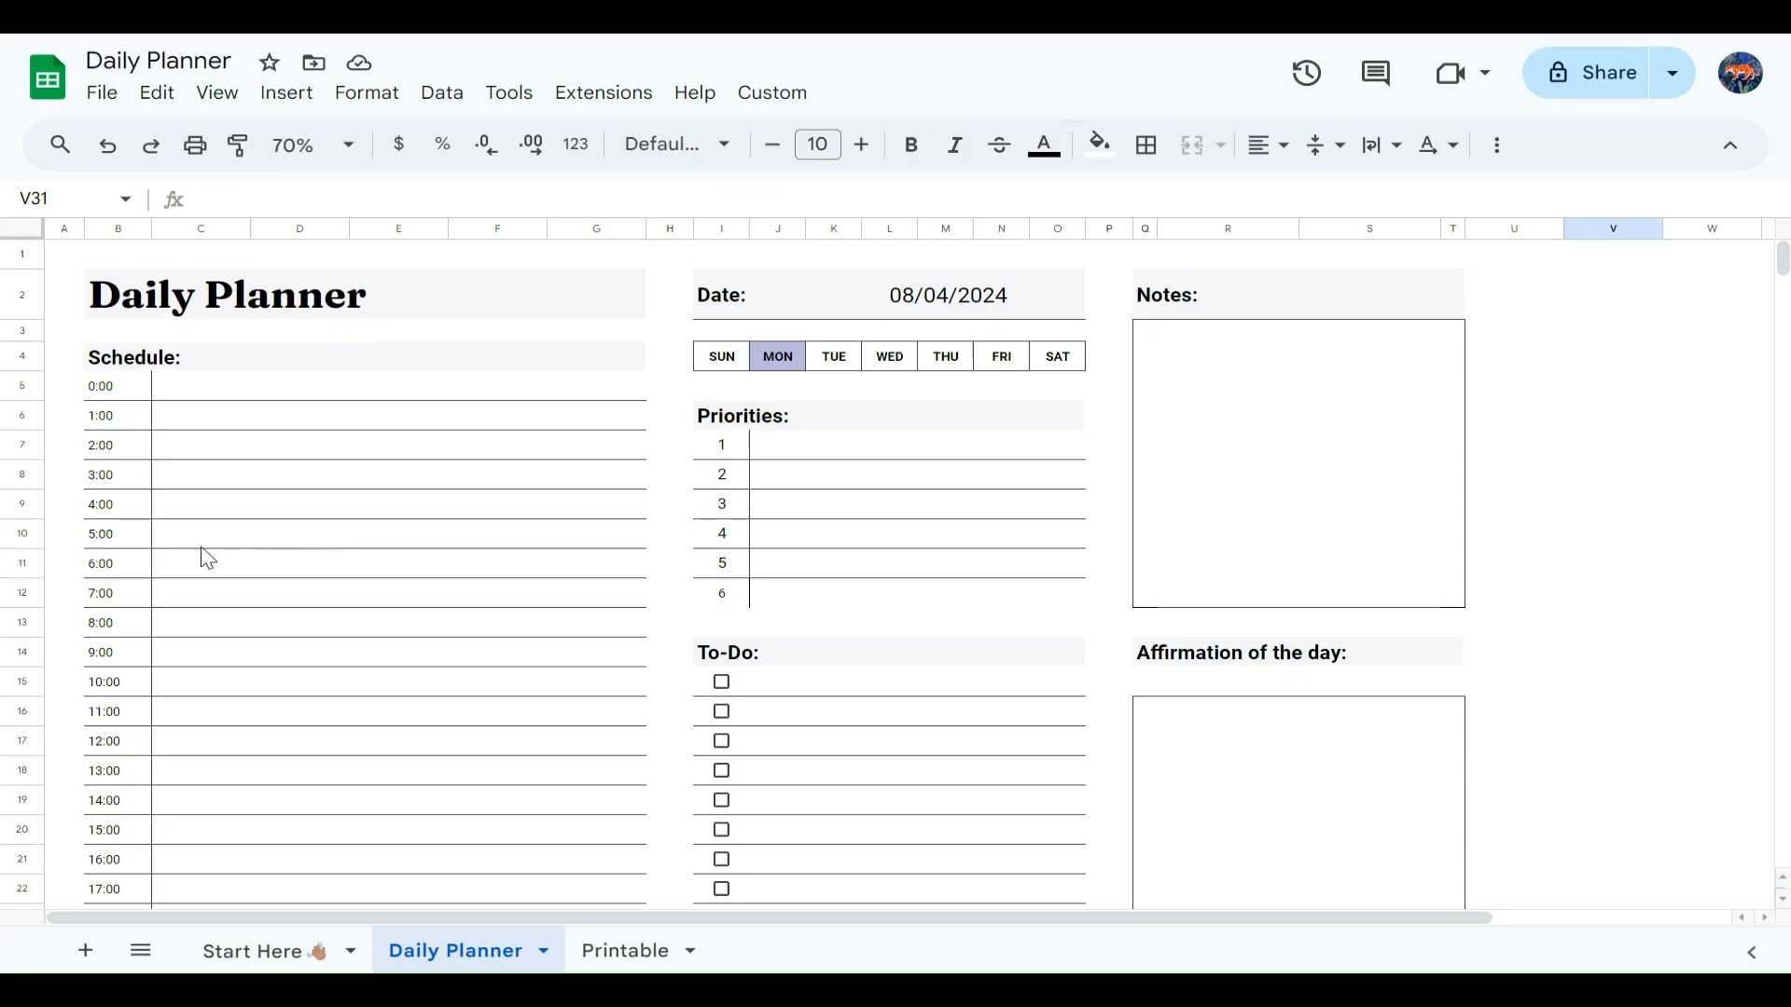
Step: Apply the custom fill color #f7f5fa to the Schedule header
left_click(187, 362)
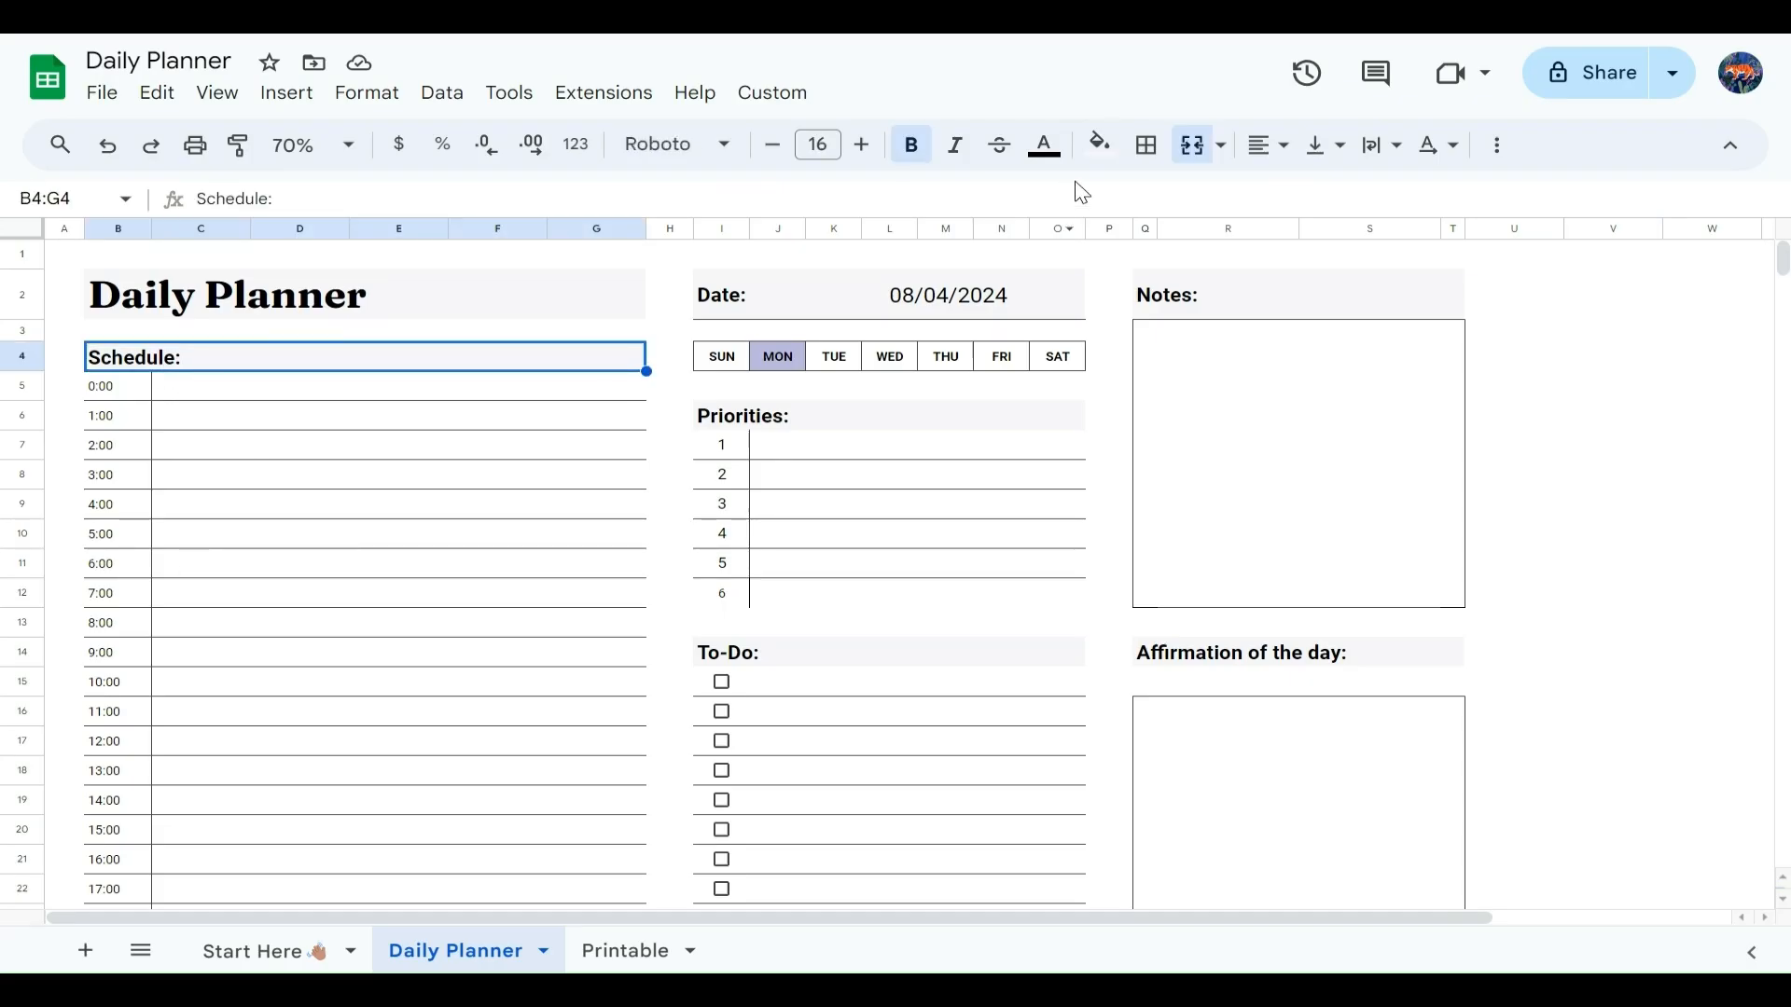
left_click(1102, 163)
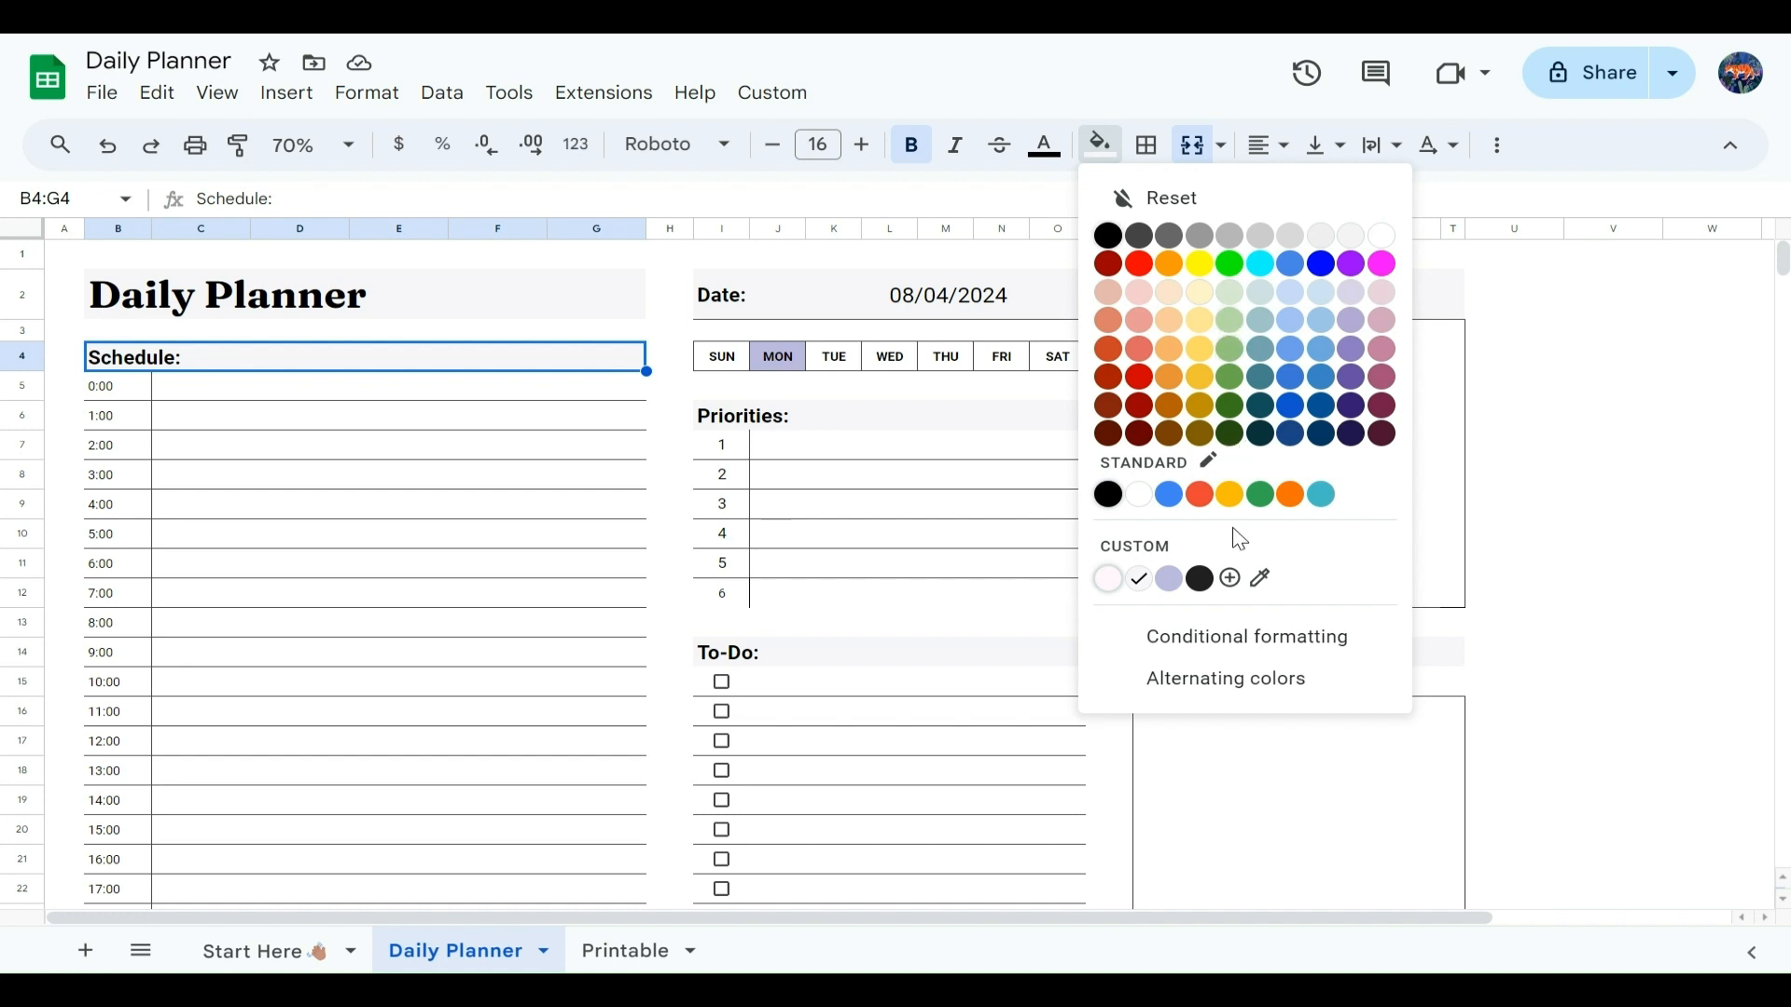
left_click(1230, 587)
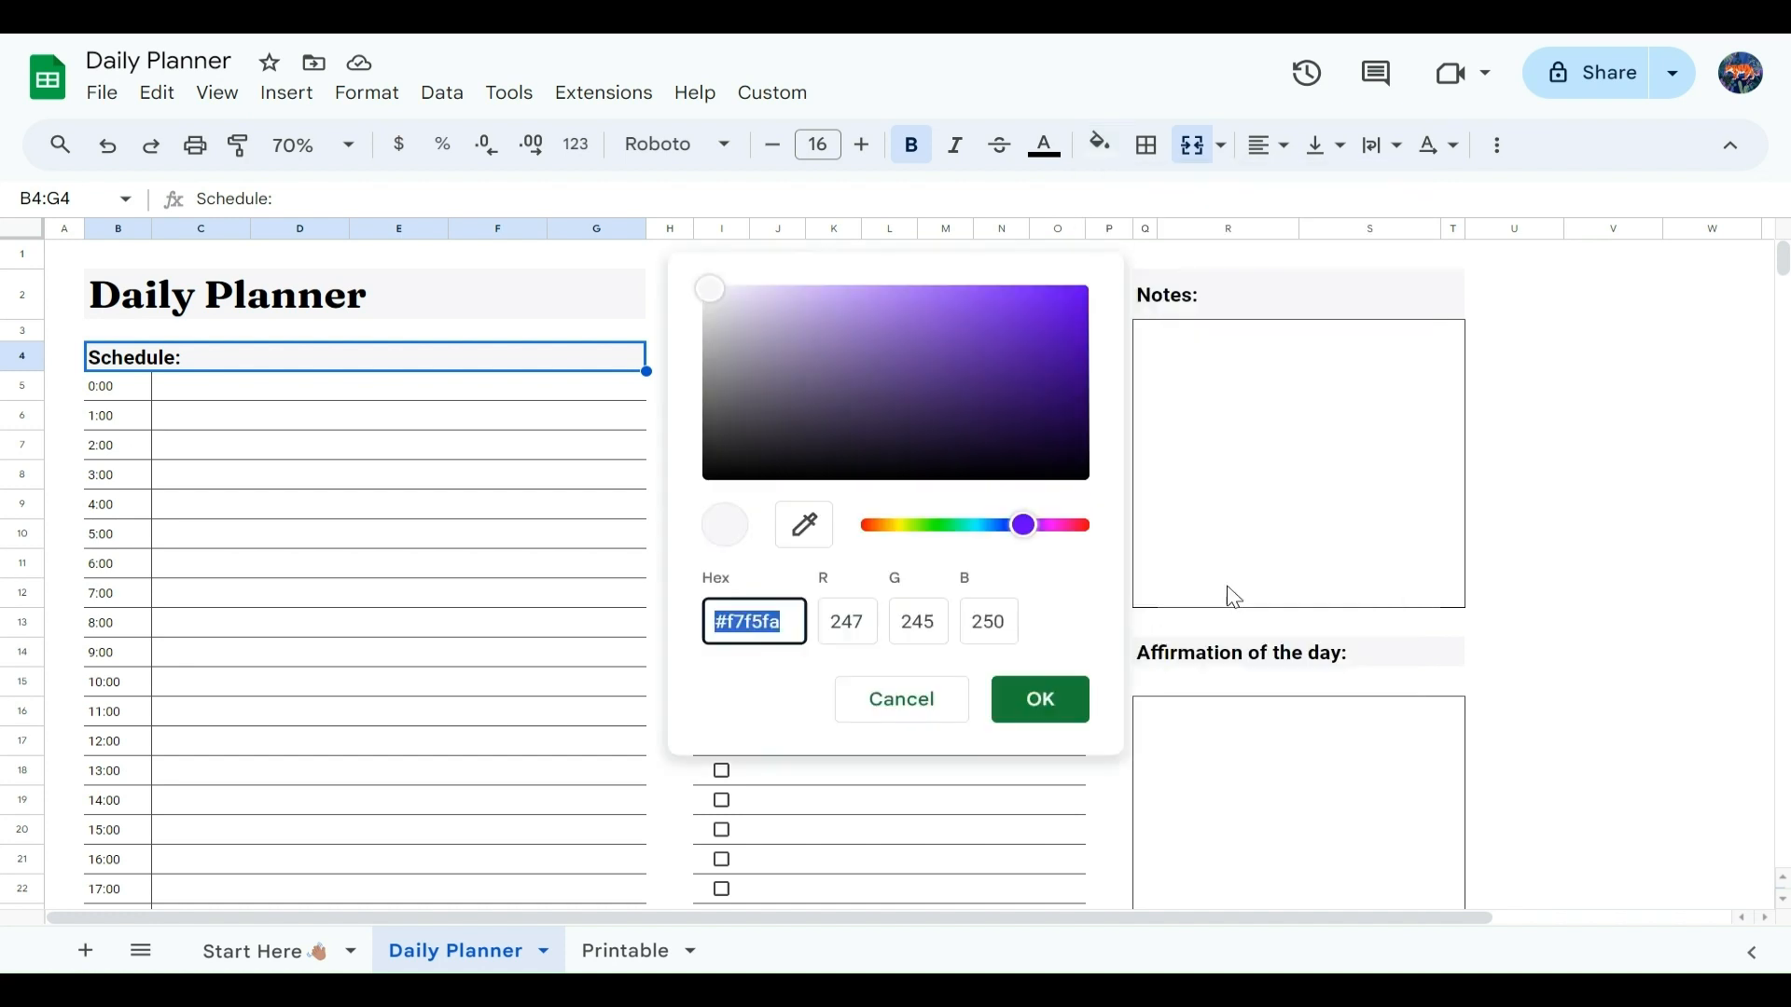
left_click(1063, 695)
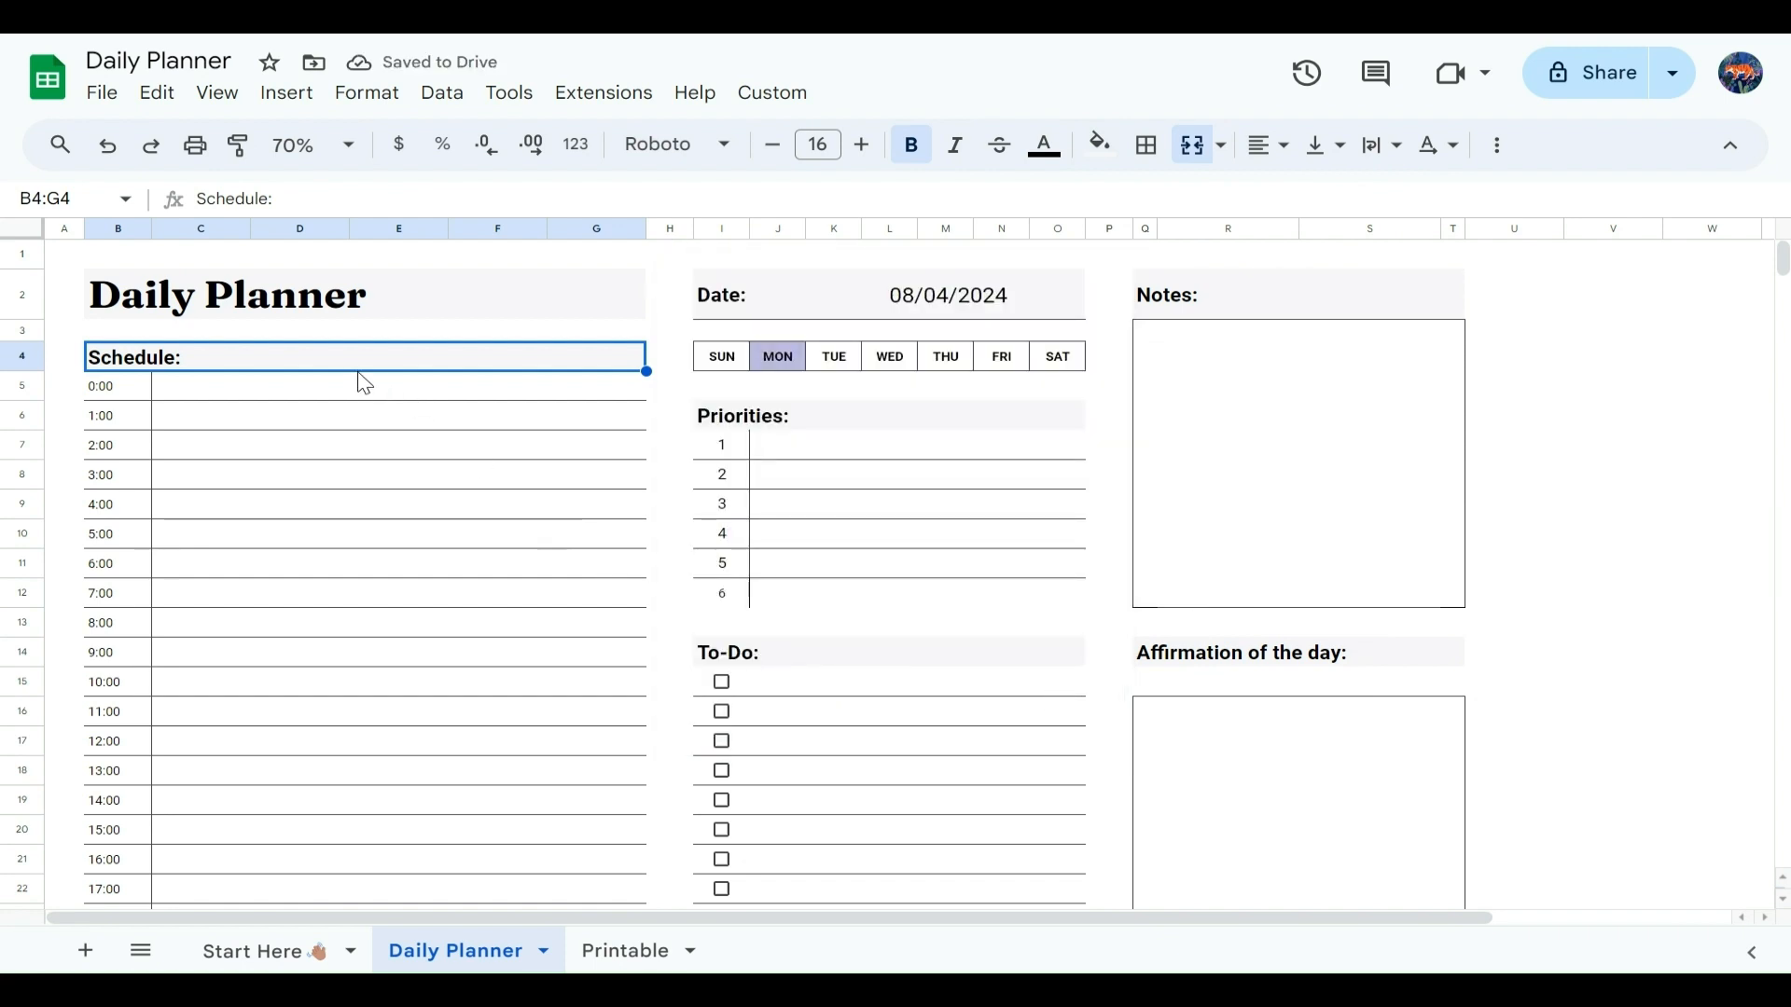
Step: Browse the available fonts for the Daily Planner title, including the additional fonts beyond the standard list
left_click(166, 318)
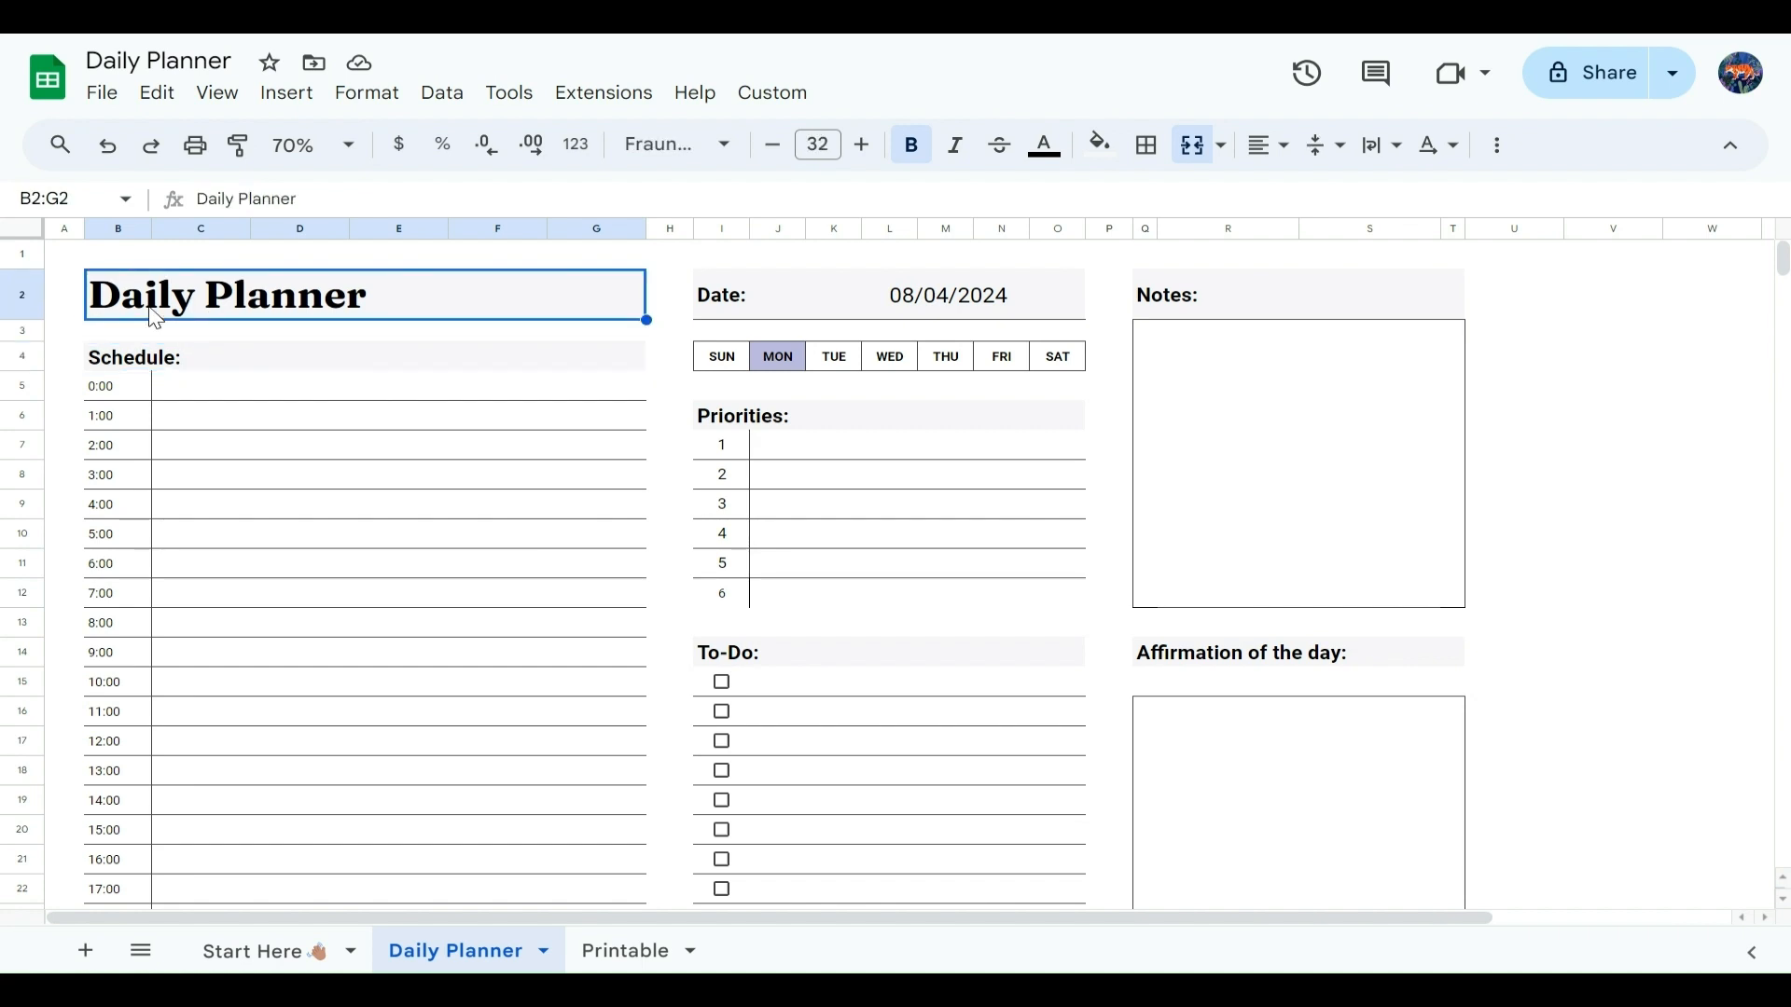
left_click(688, 158)
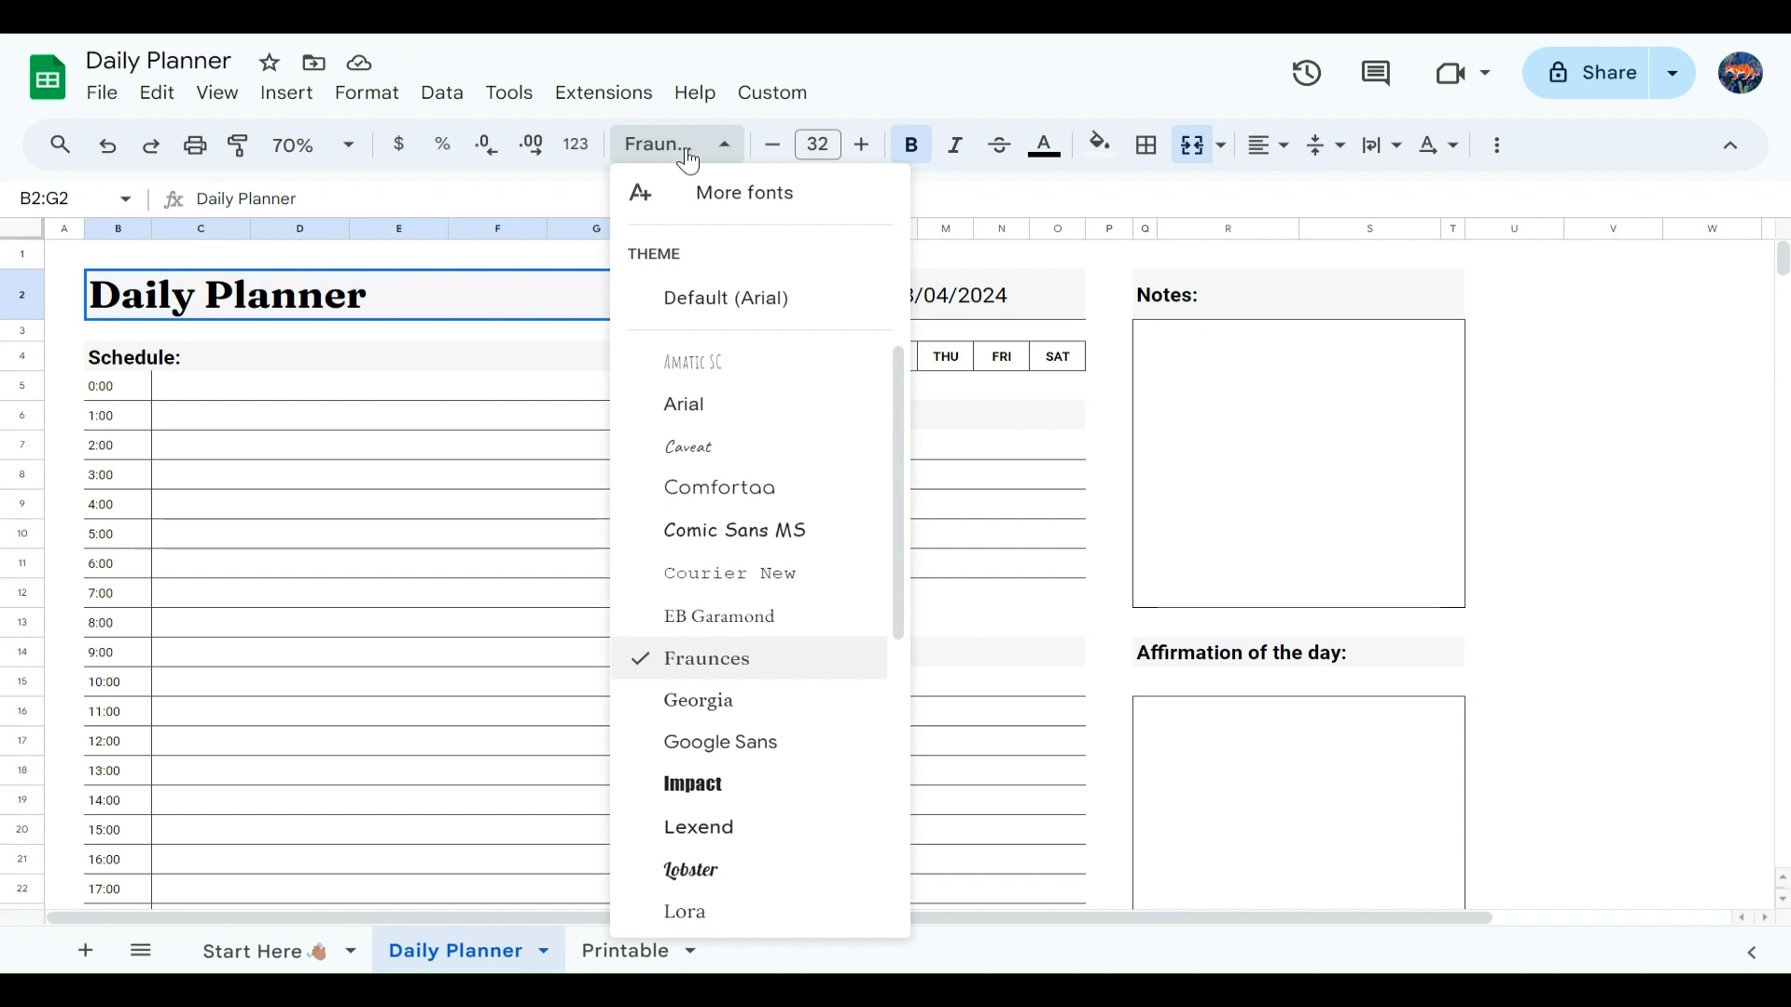
scroll(741, 467, "down", 5)
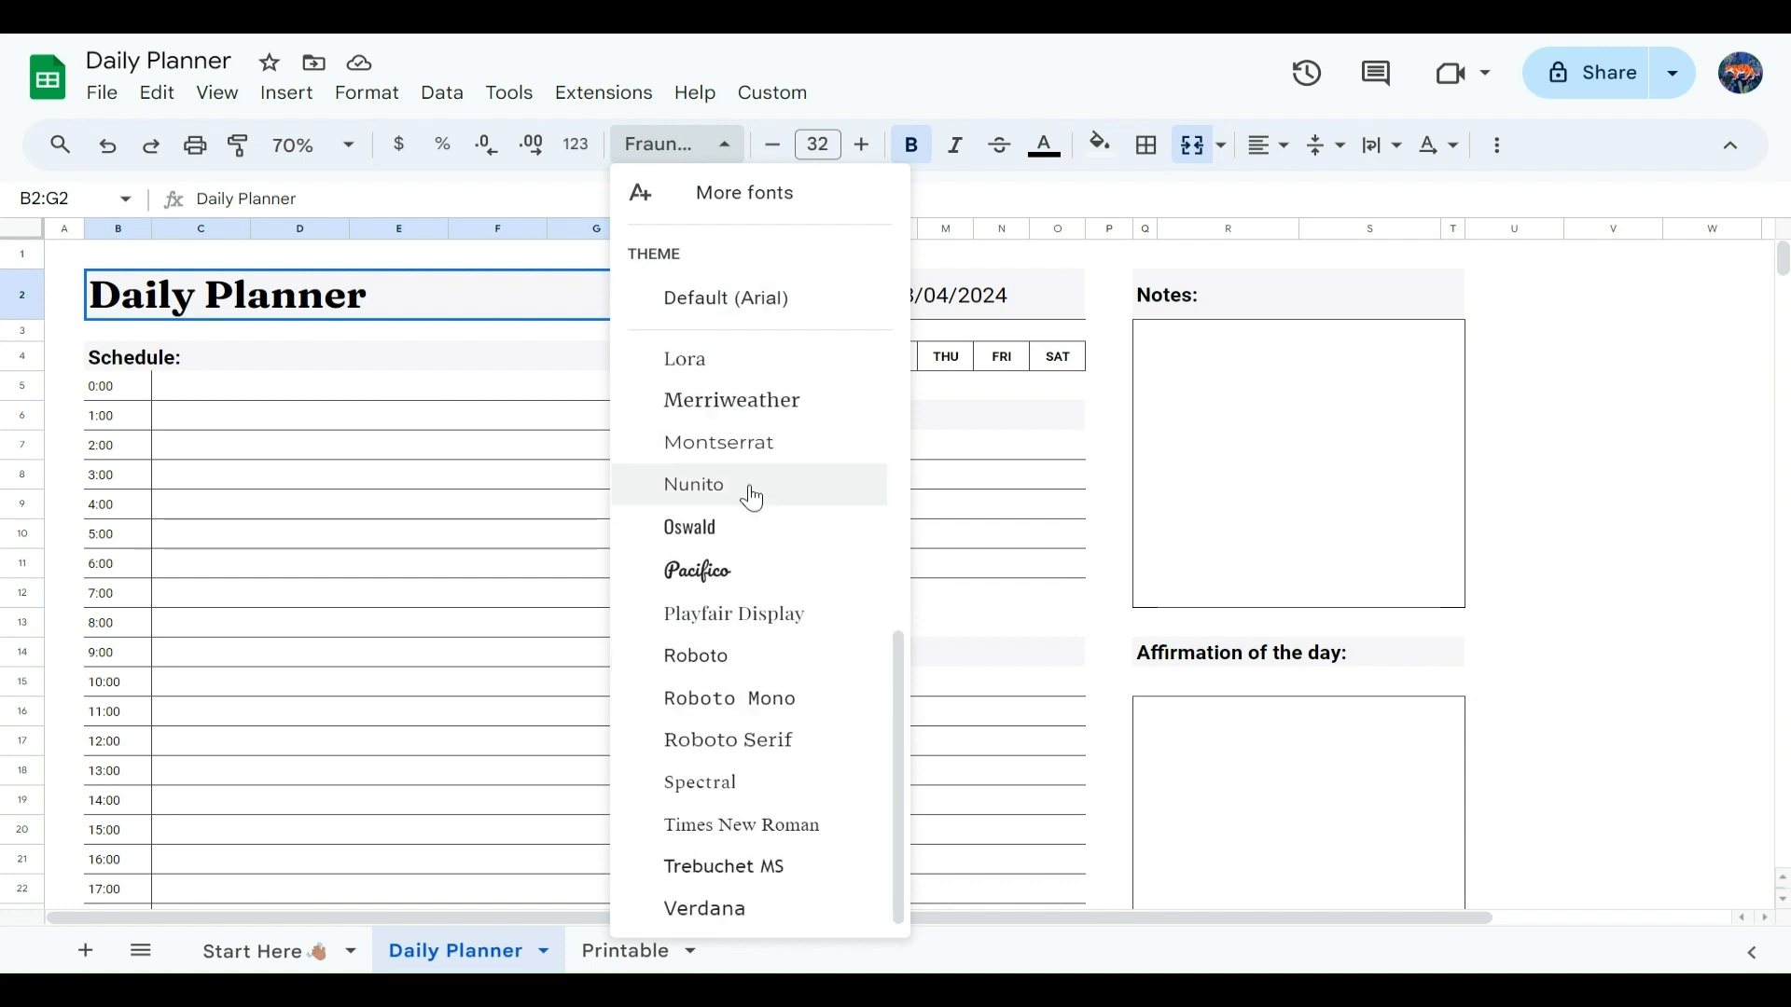
scroll(747, 494, "up", 5)
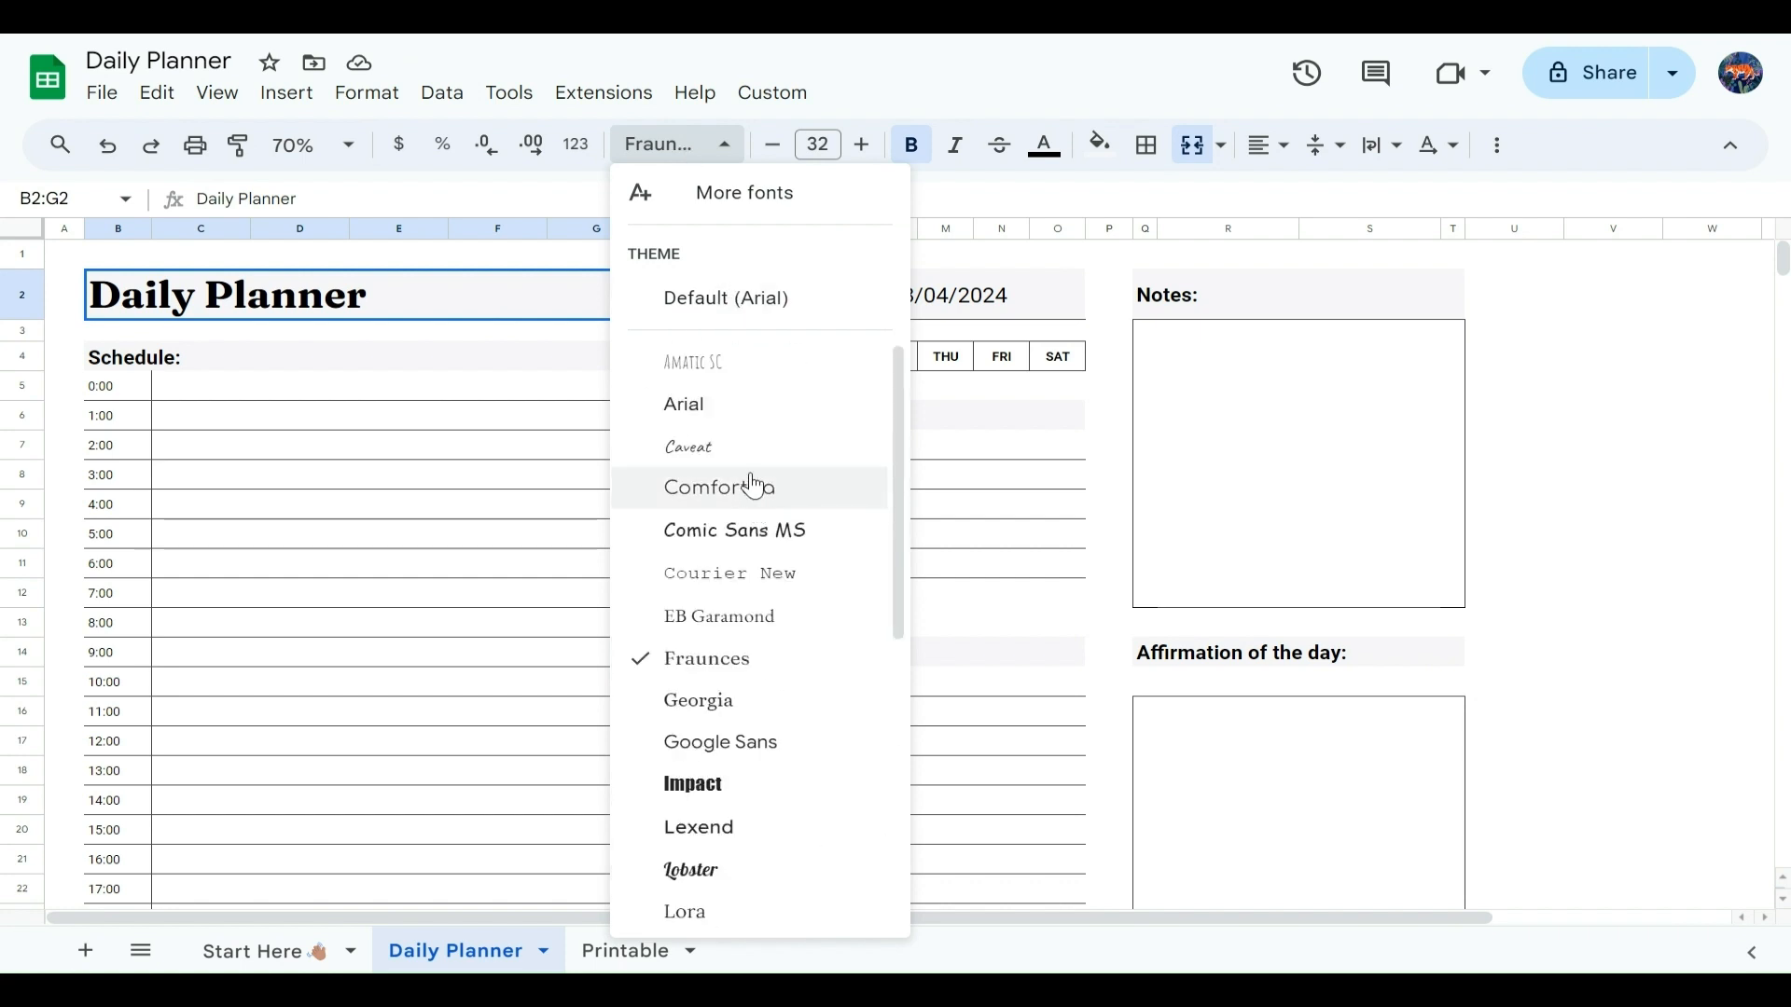
left_click(763, 200)
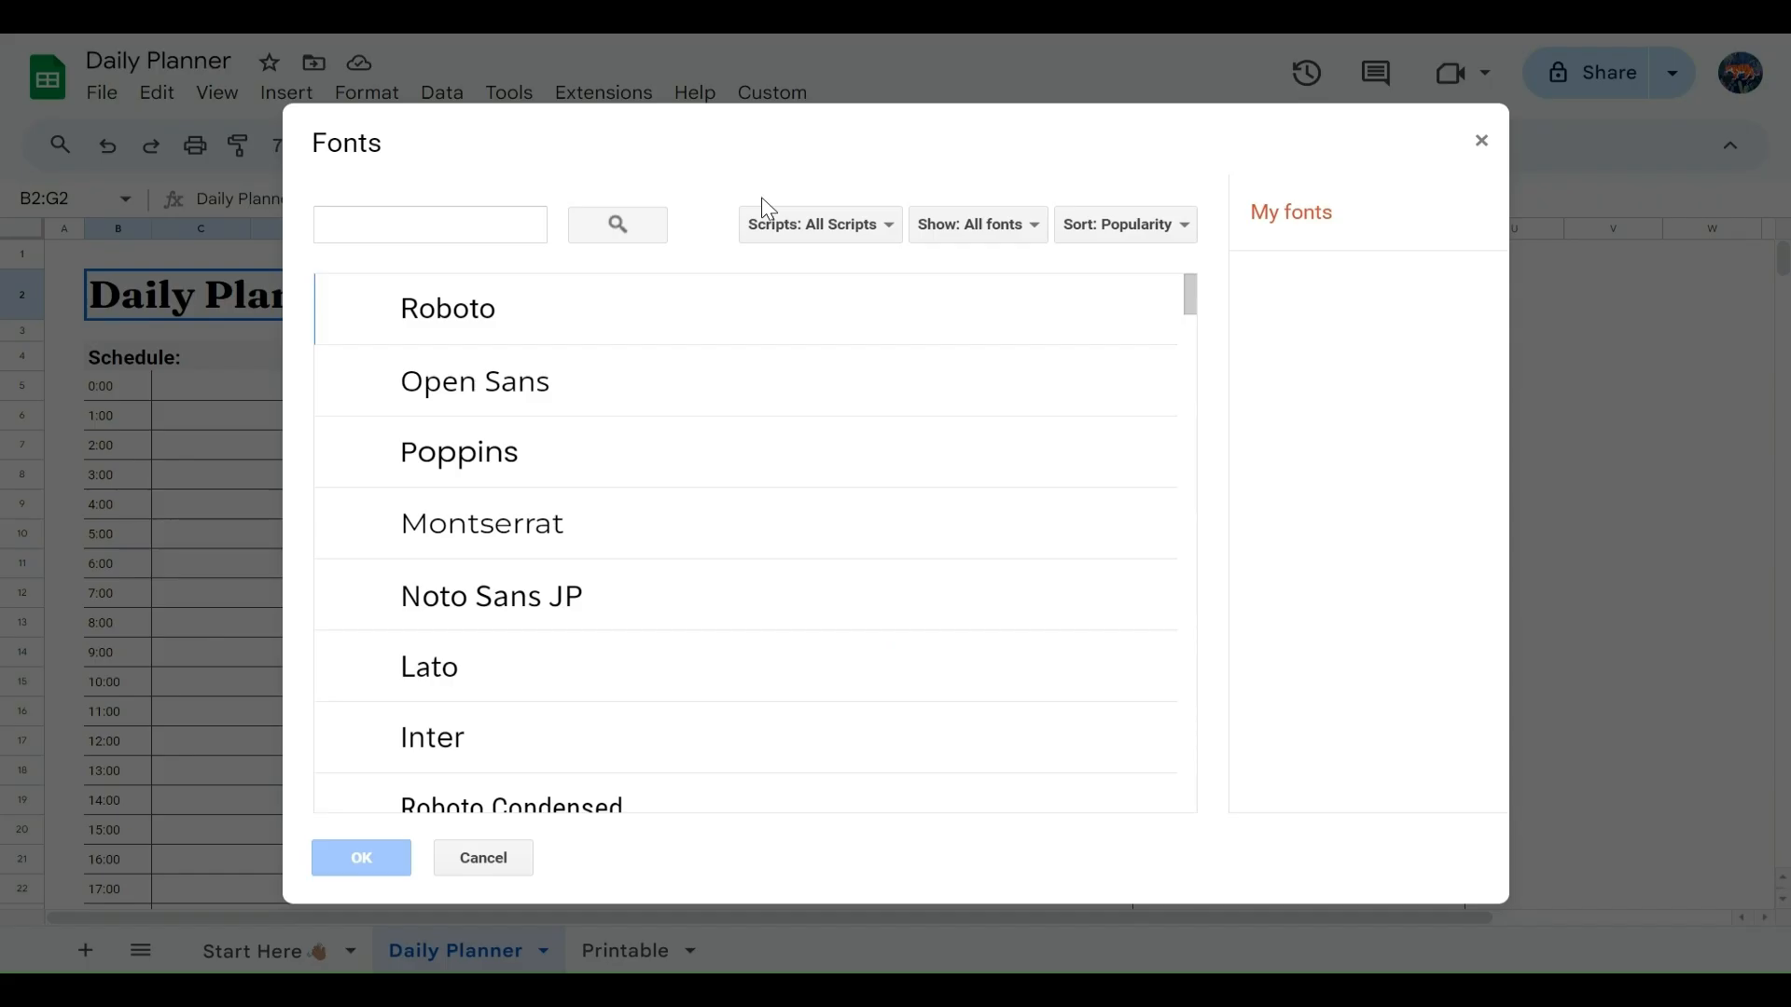
left_click(408, 229)
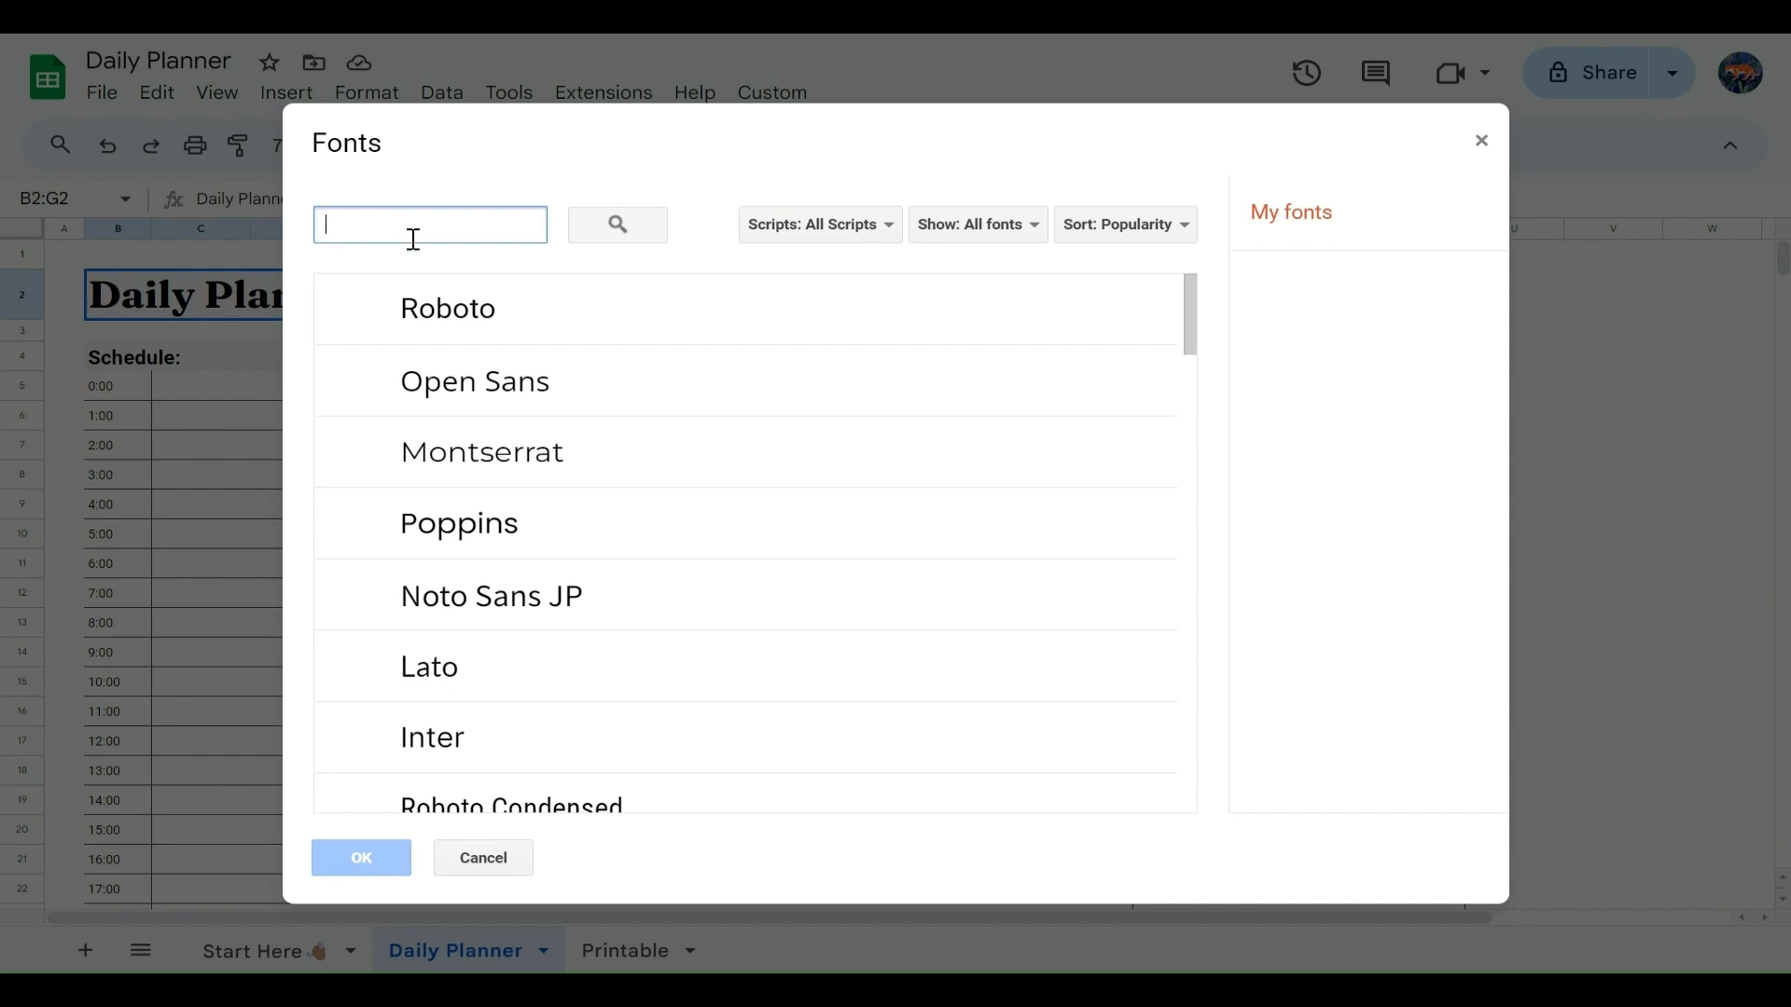
scroll(783, 392, "down", 5)
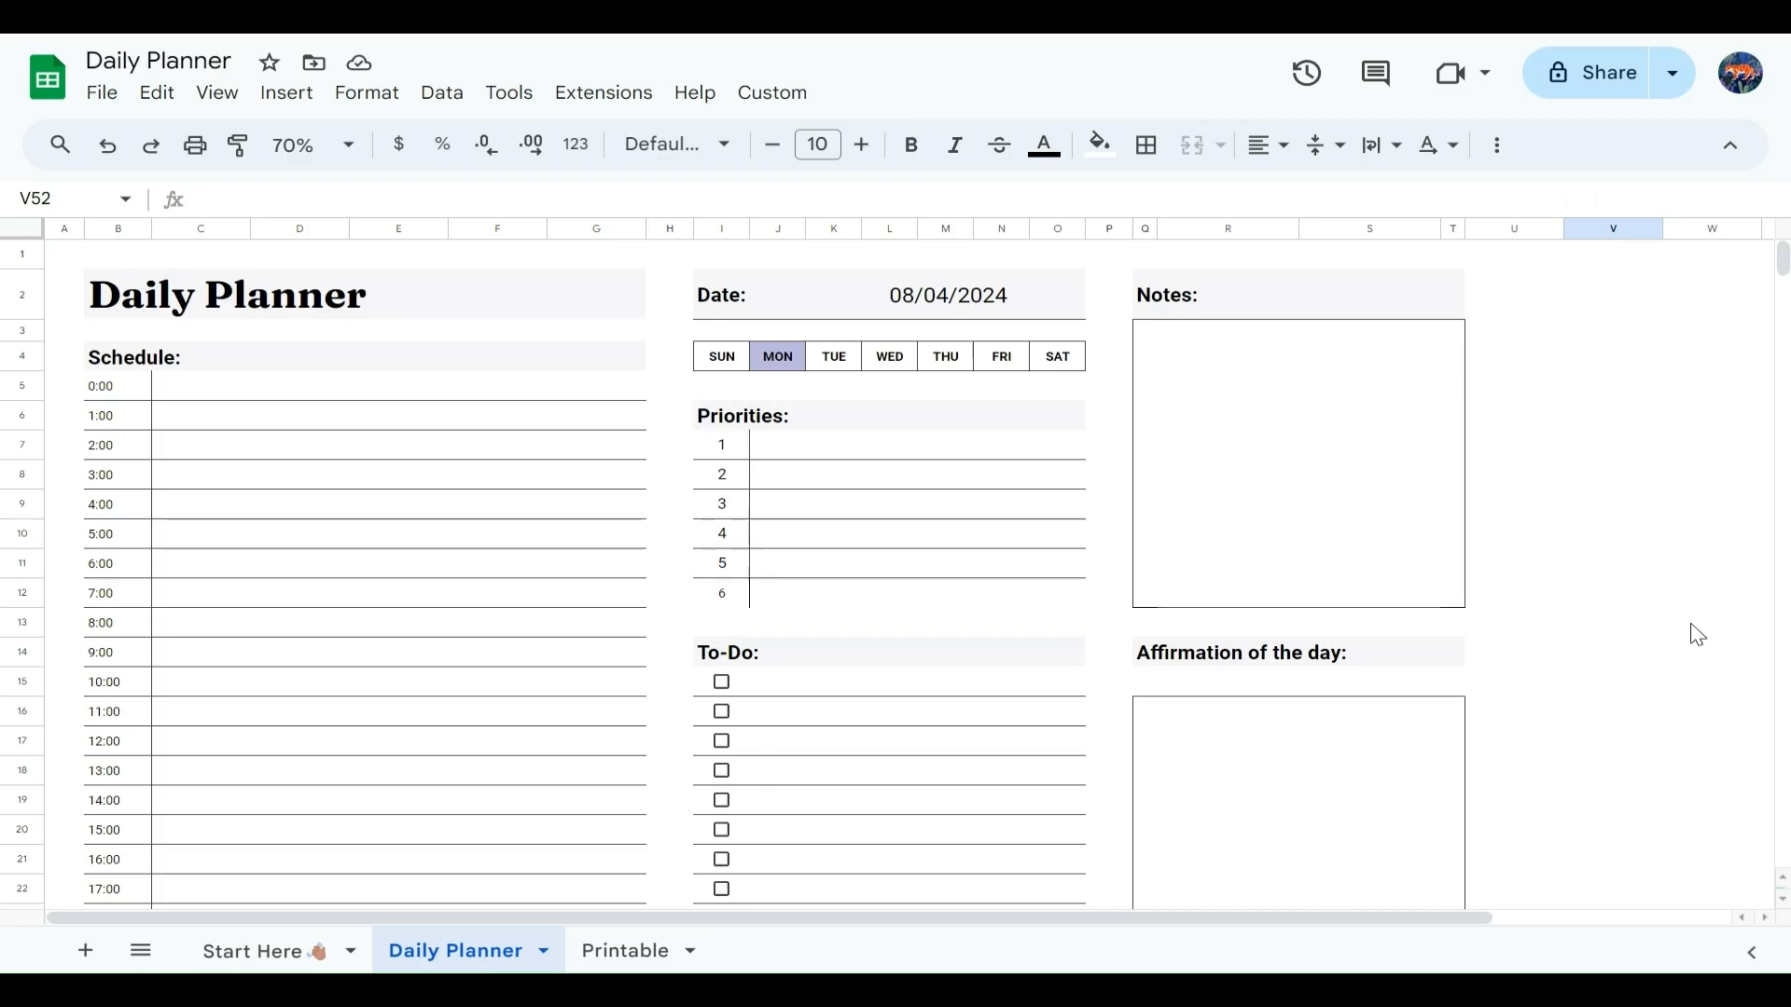
Step: Set the planner's date to 9 April 2024
double_click(922, 297)
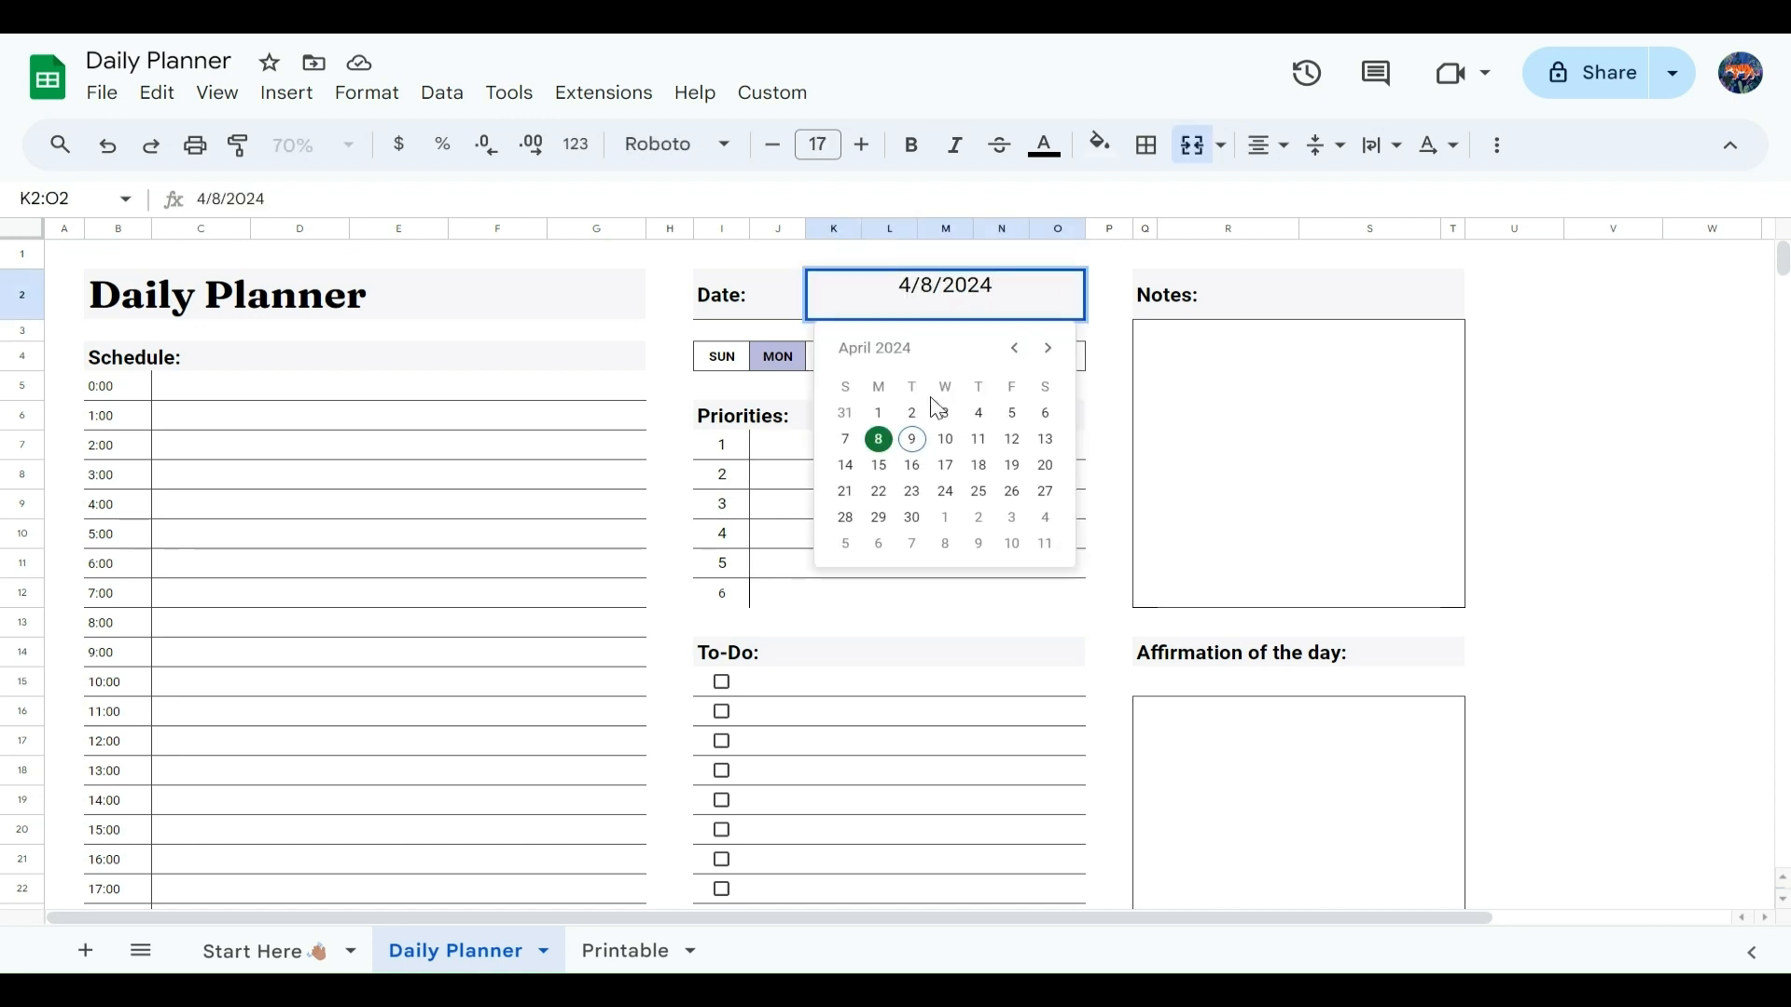
left_click(912, 439)
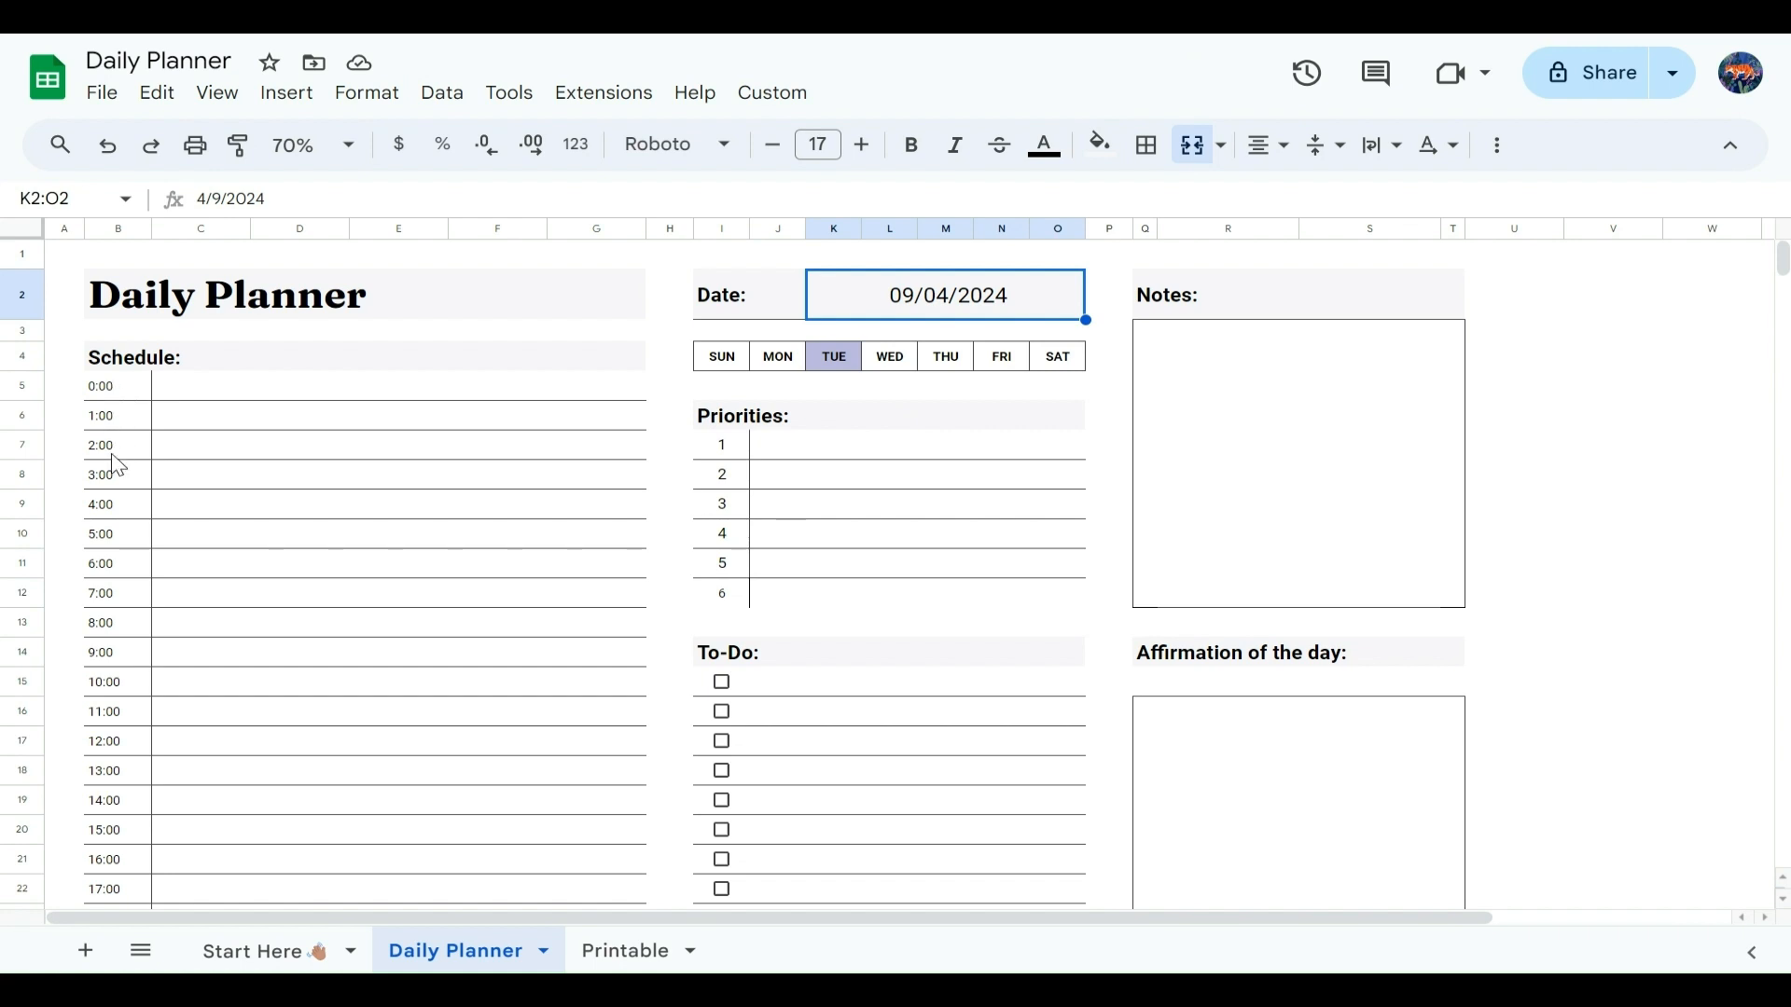
Step: Schedule "Morning Routine" at 5:00, "Breakfast and email check" at 7:00, "Focused work time" at 8:00 and "Tea break" at 9:00
scroll(110, 690, "down", 4)
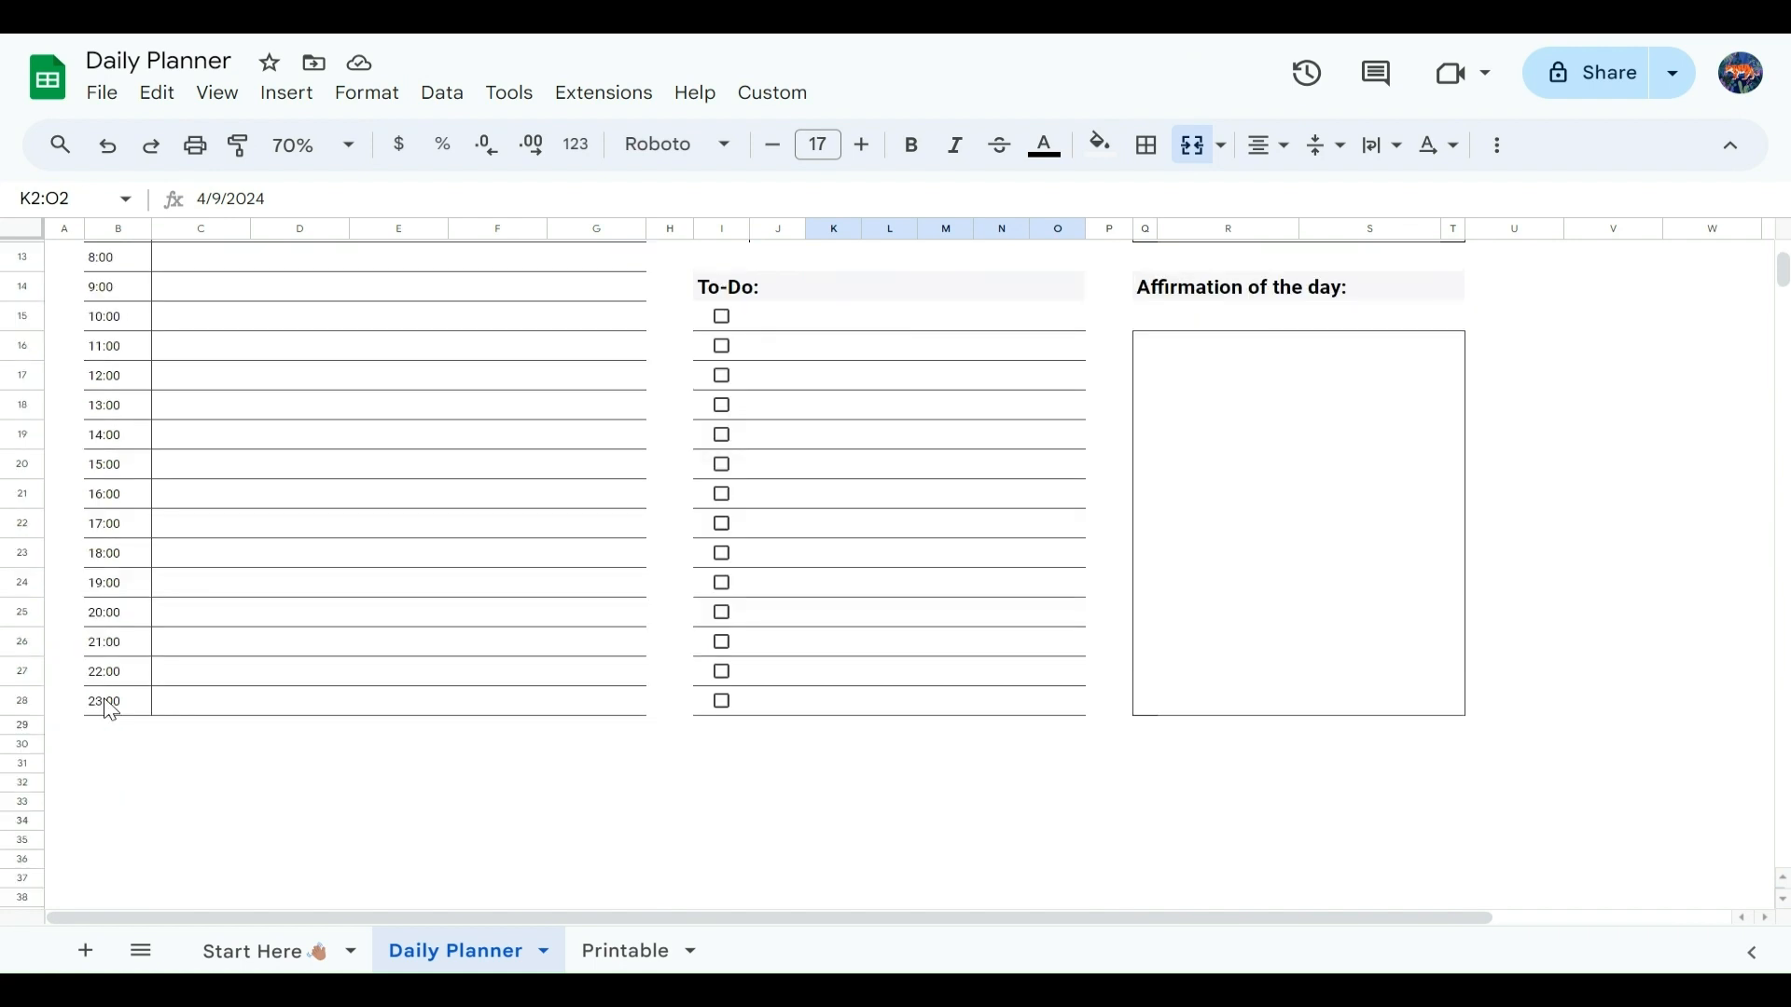
scroll(110, 710, "up", 4)
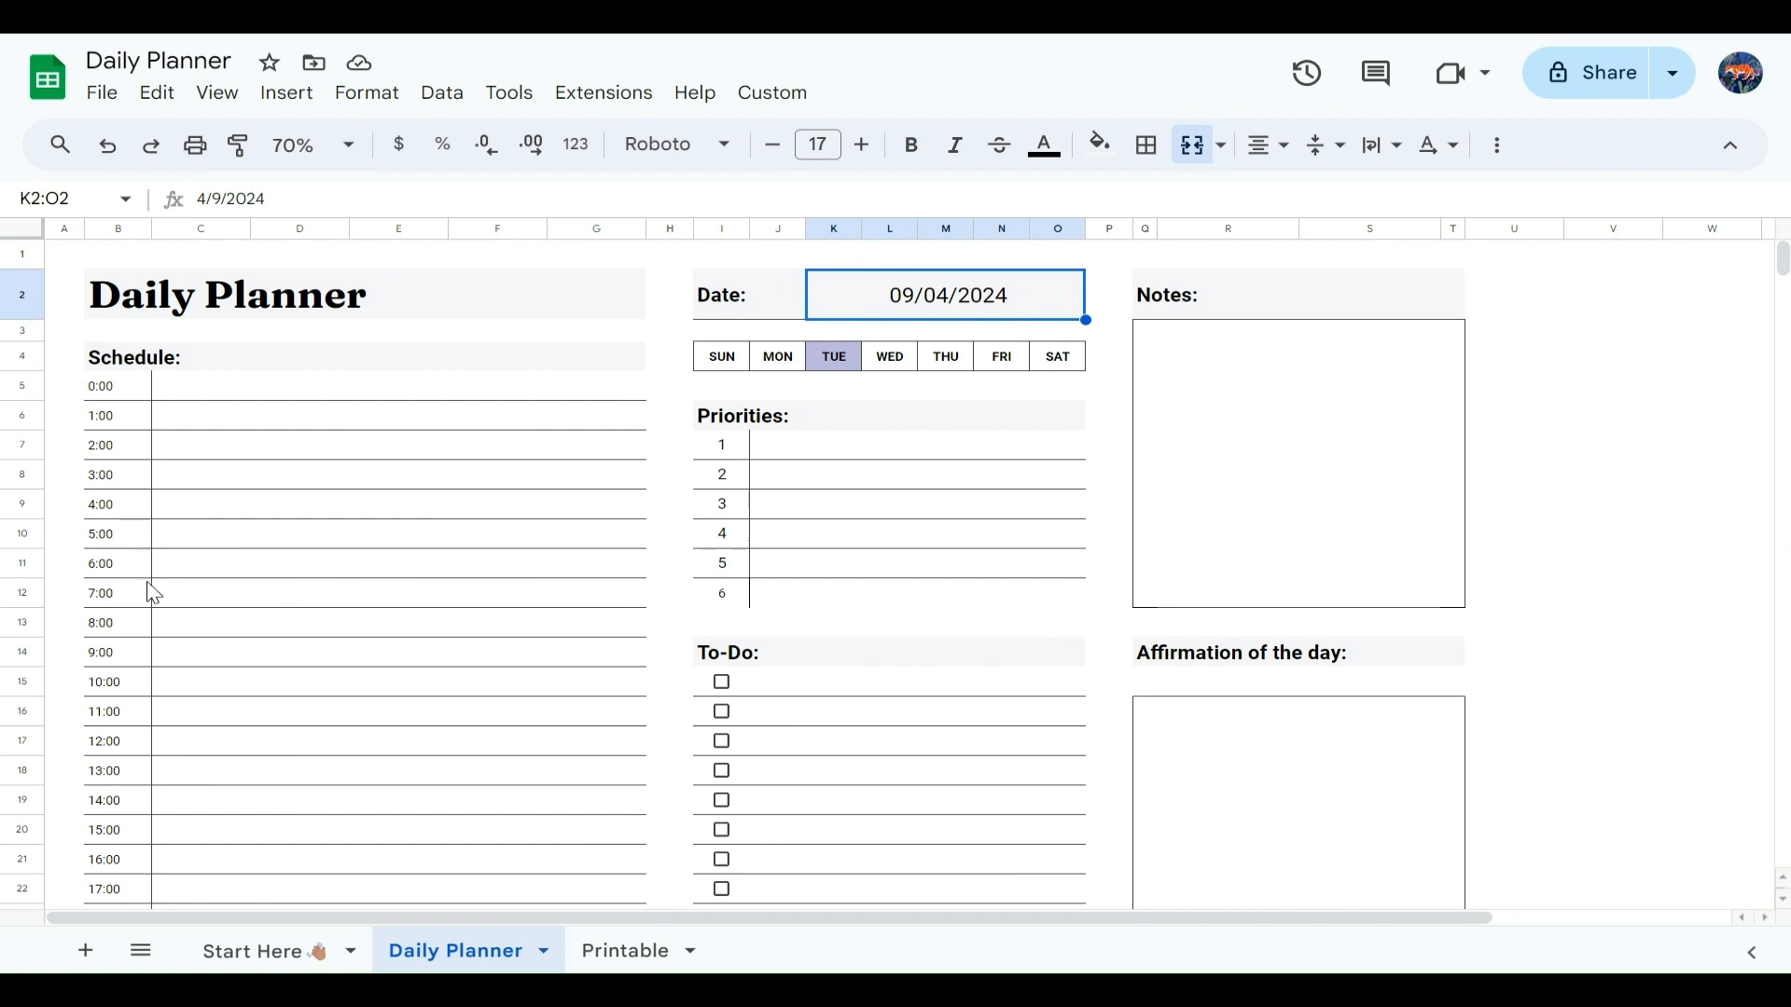
left_click(182, 541)
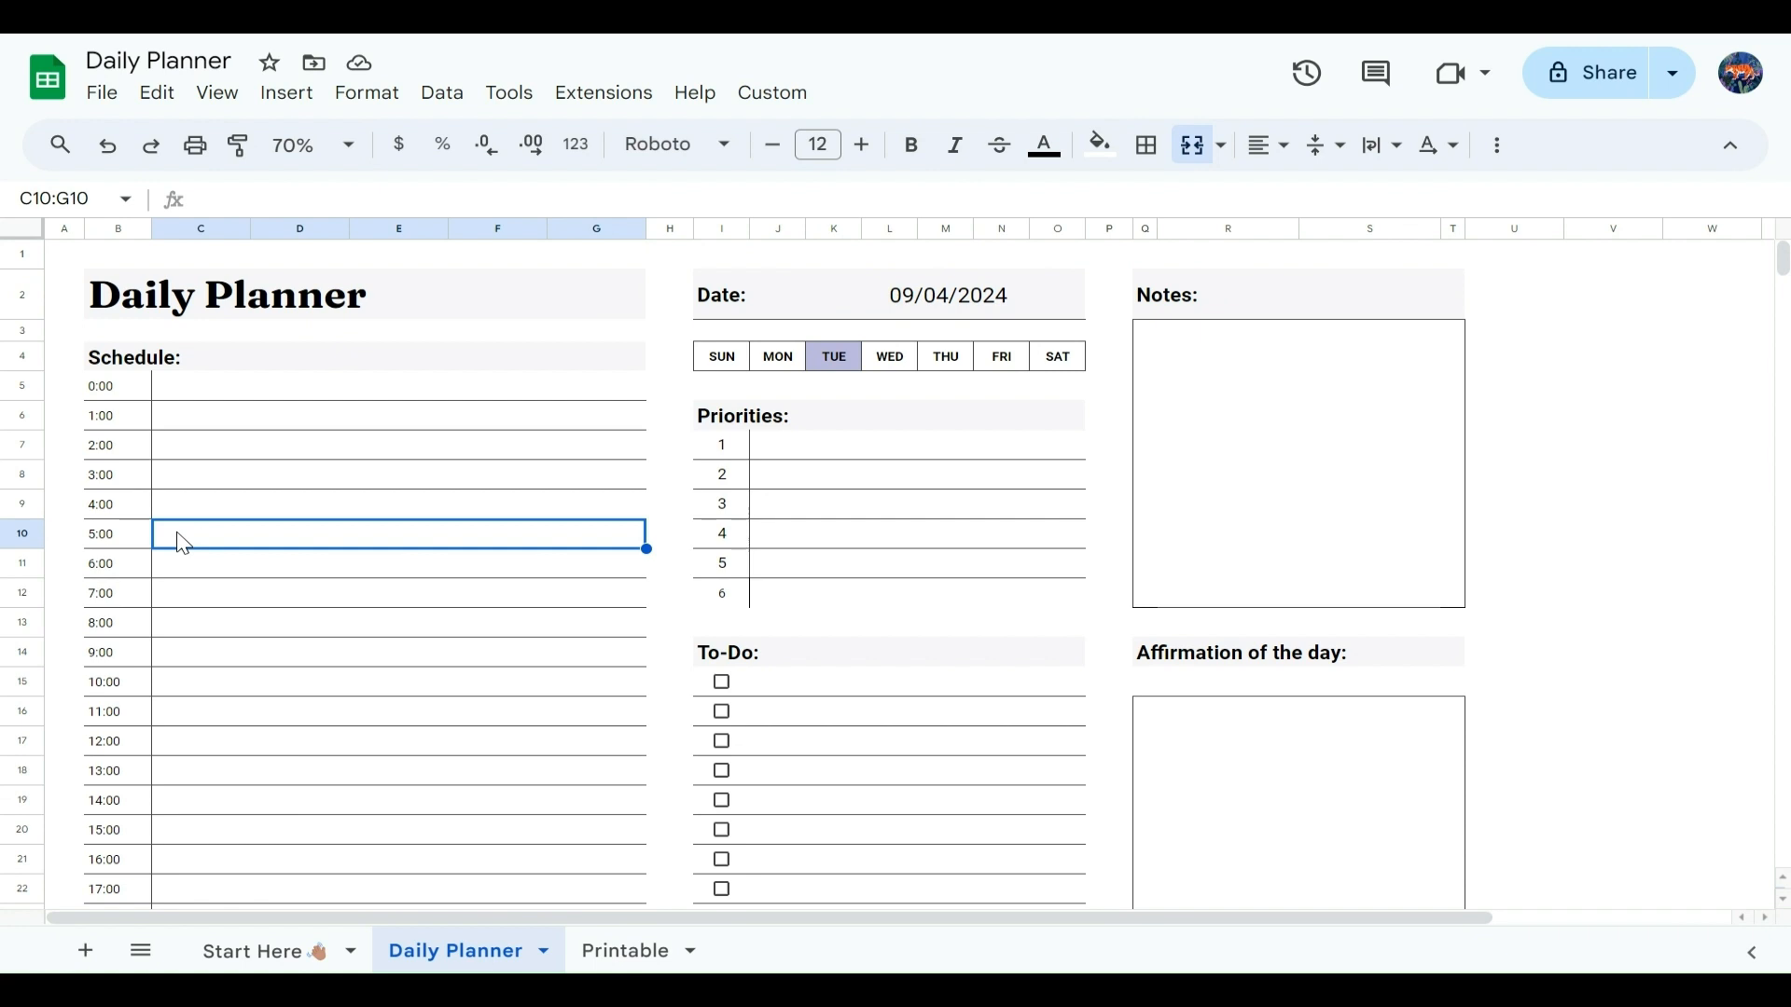
type("Morning routine")
key("Return")
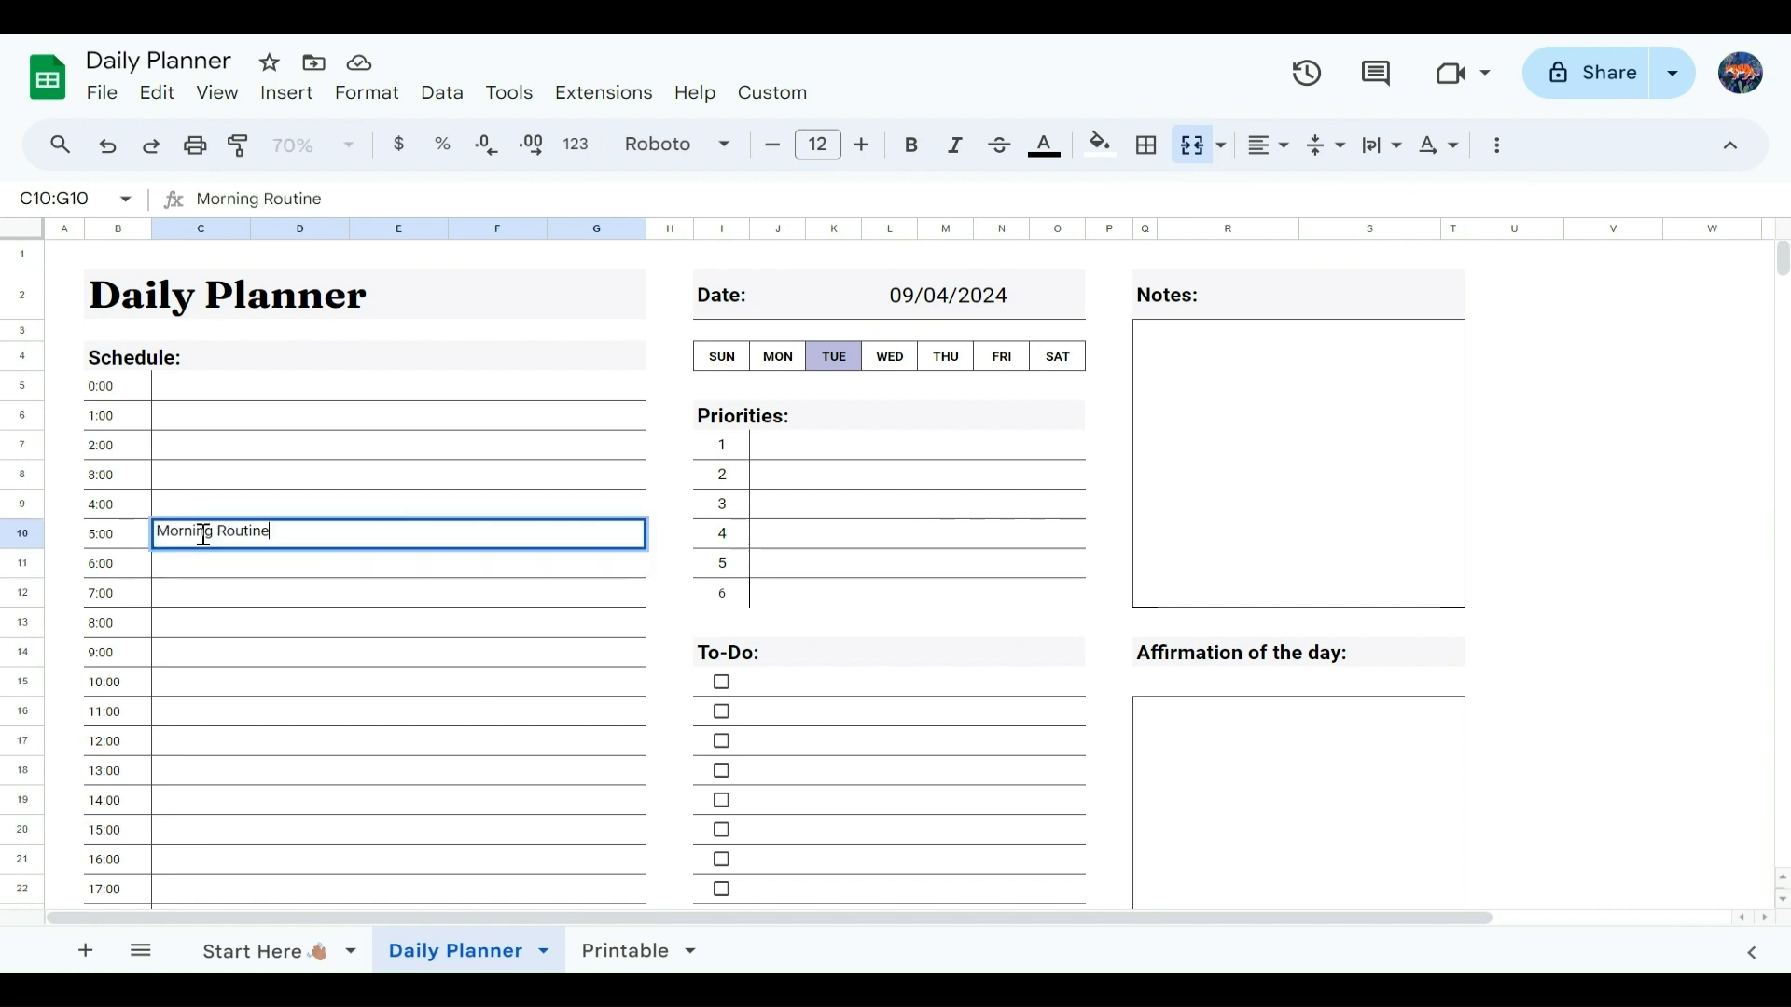
left_click(191, 575)
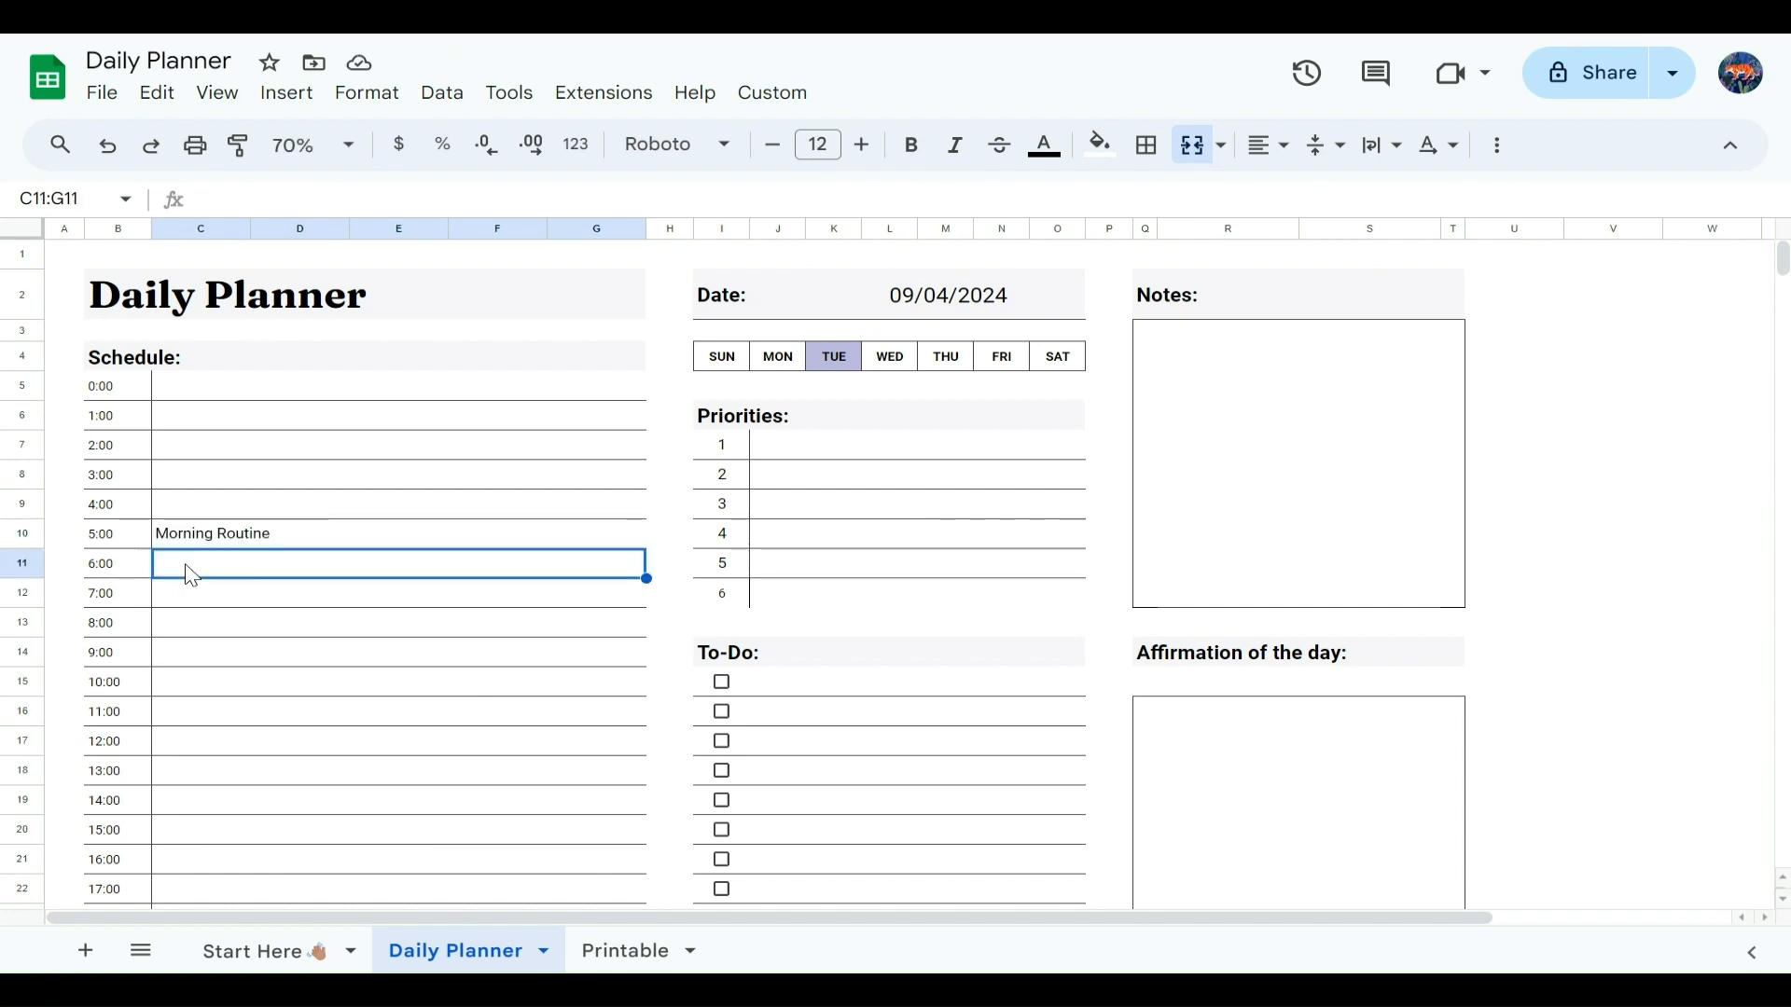
left_click(192, 593)
type("Breakfast and email check")
left_click(197, 622)
type("Focused work time")
left_click(192, 652)
type("Tea break")
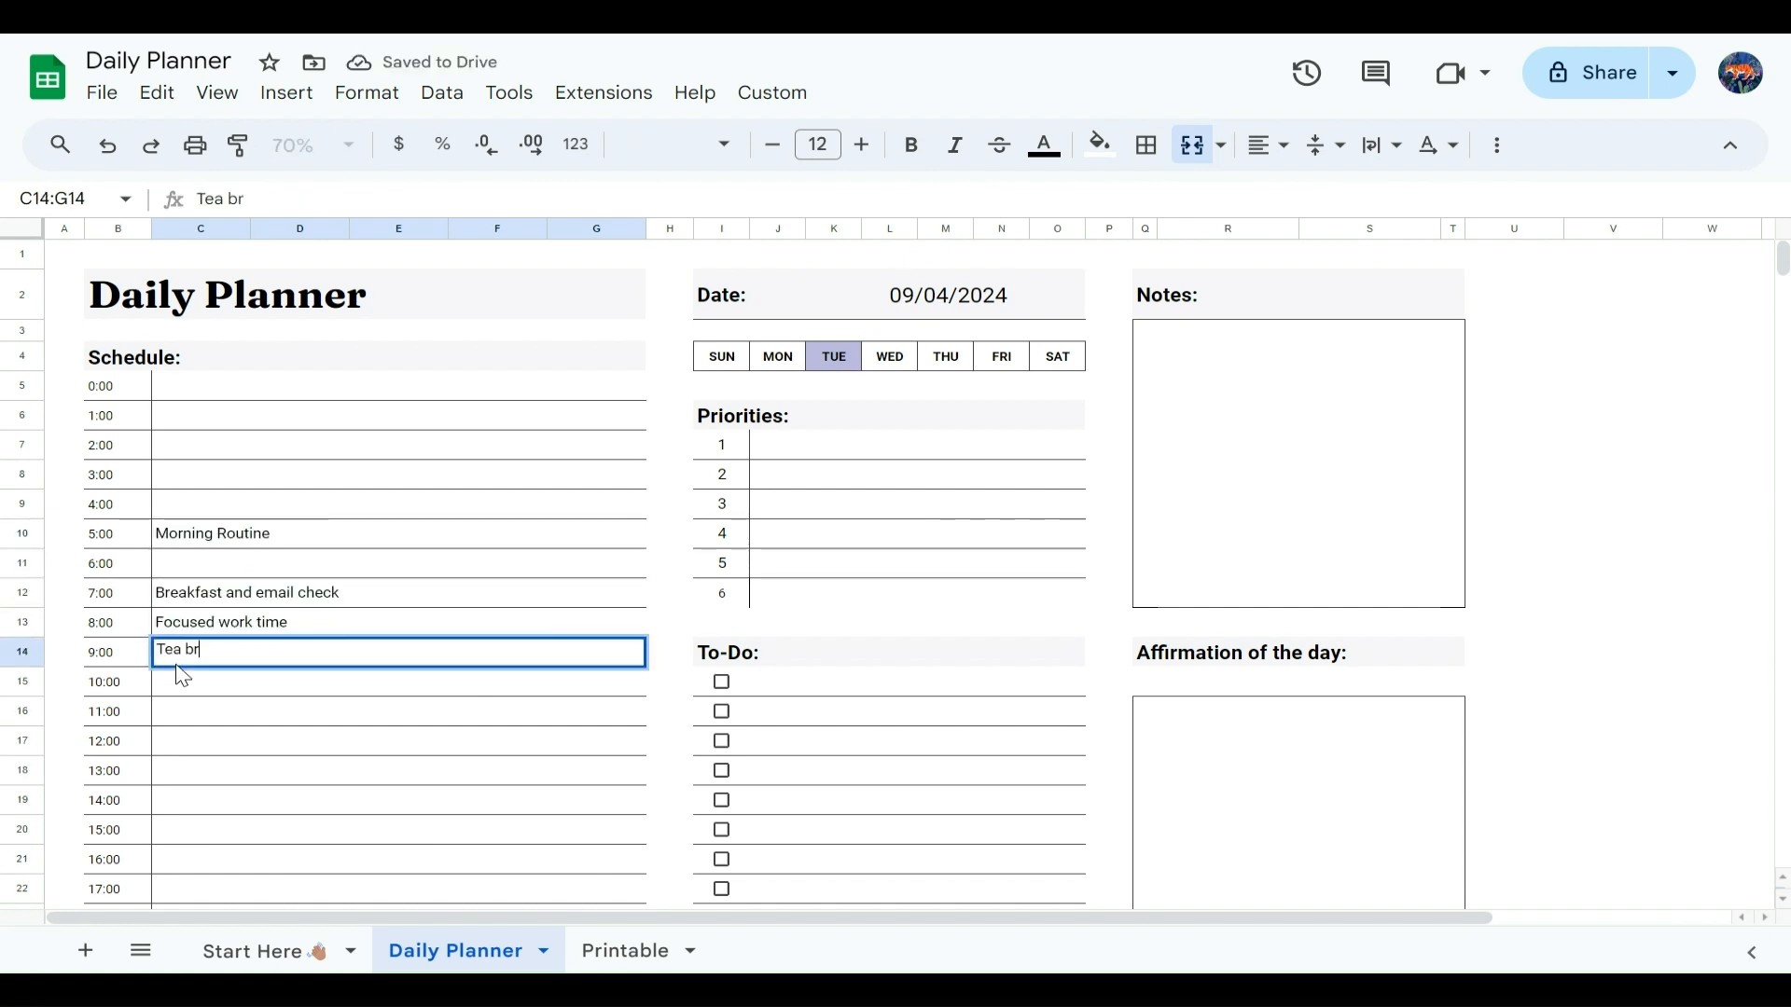
Step: Schedule "Team meeting and project planning" at 10:00, "Lunch" at 12:00 and "Errands and appointments" at 13:00
left_click(201, 682)
type("Team meeting and project planning")
left_click(177, 742)
type("Lunch")
left_click(177, 771)
type("Errands and appointments")
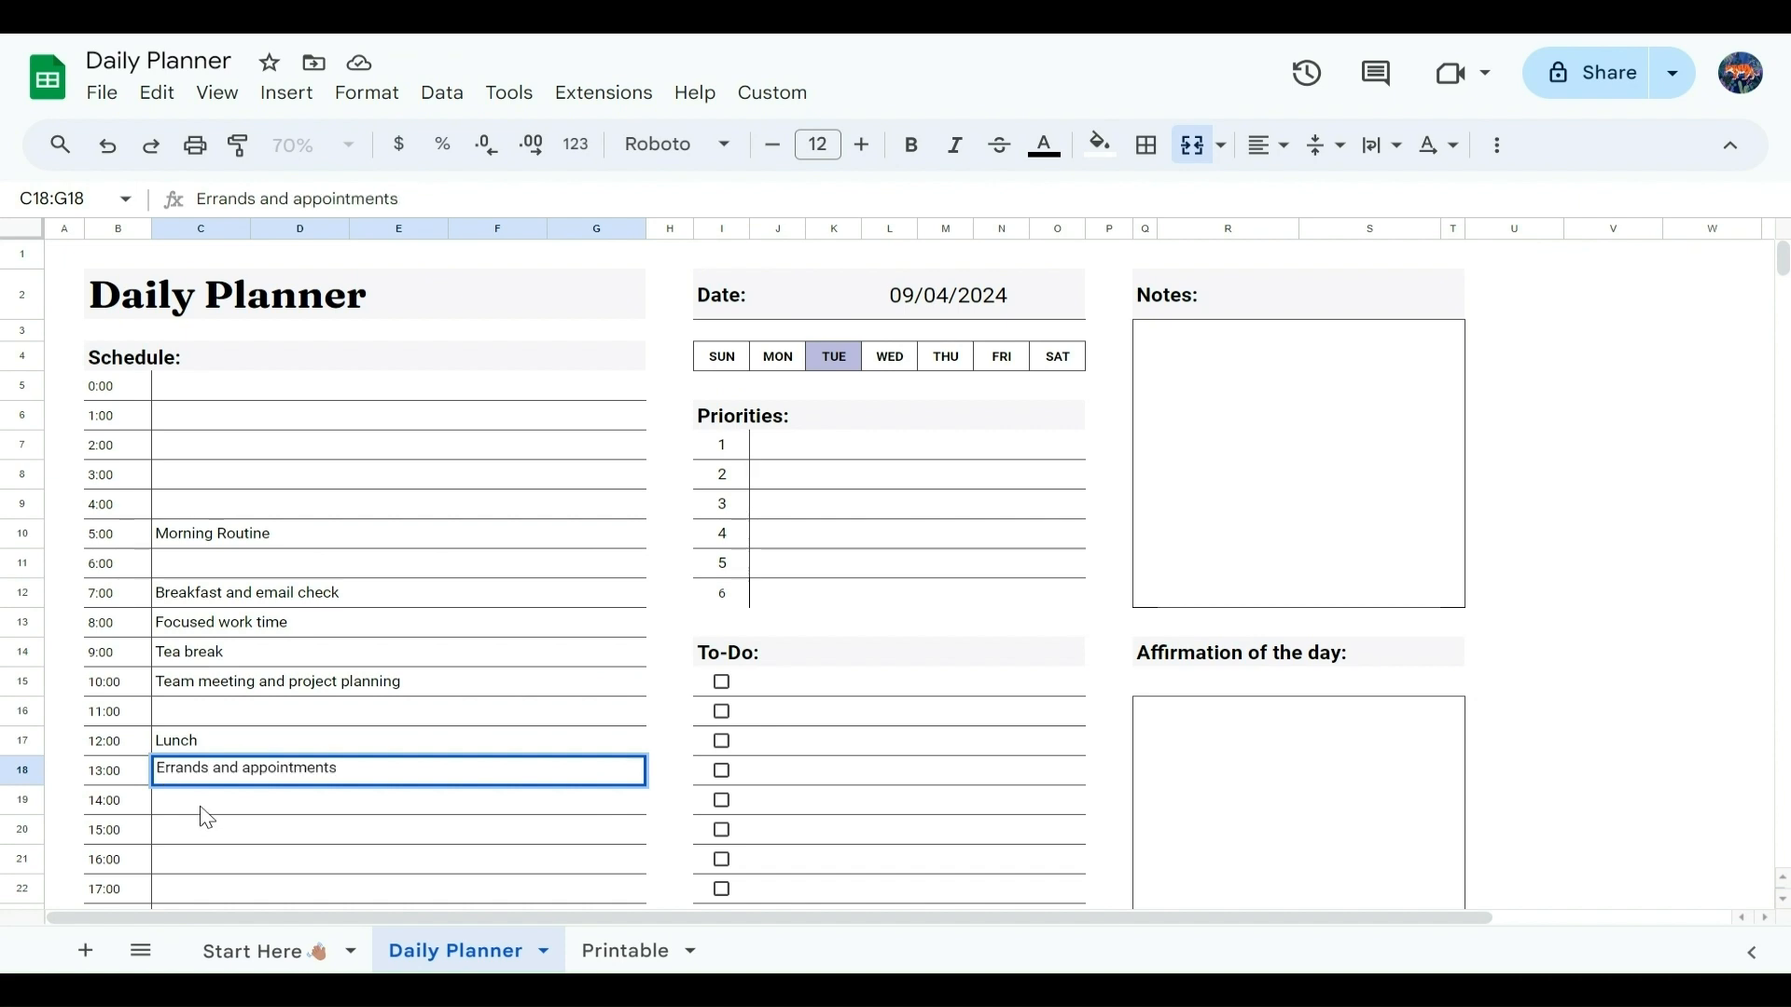
Step: Schedule "Continued work time" at 15:00, "Gym session" at 17:00 and "Dinner and relaxation" at 18:00
left_click(187, 830)
type("Continued work time")
scroll(186, 851, "down", 2)
left_click(179, 706)
type("Gym session")
left_click(172, 737)
type("Dinner and relaxation")
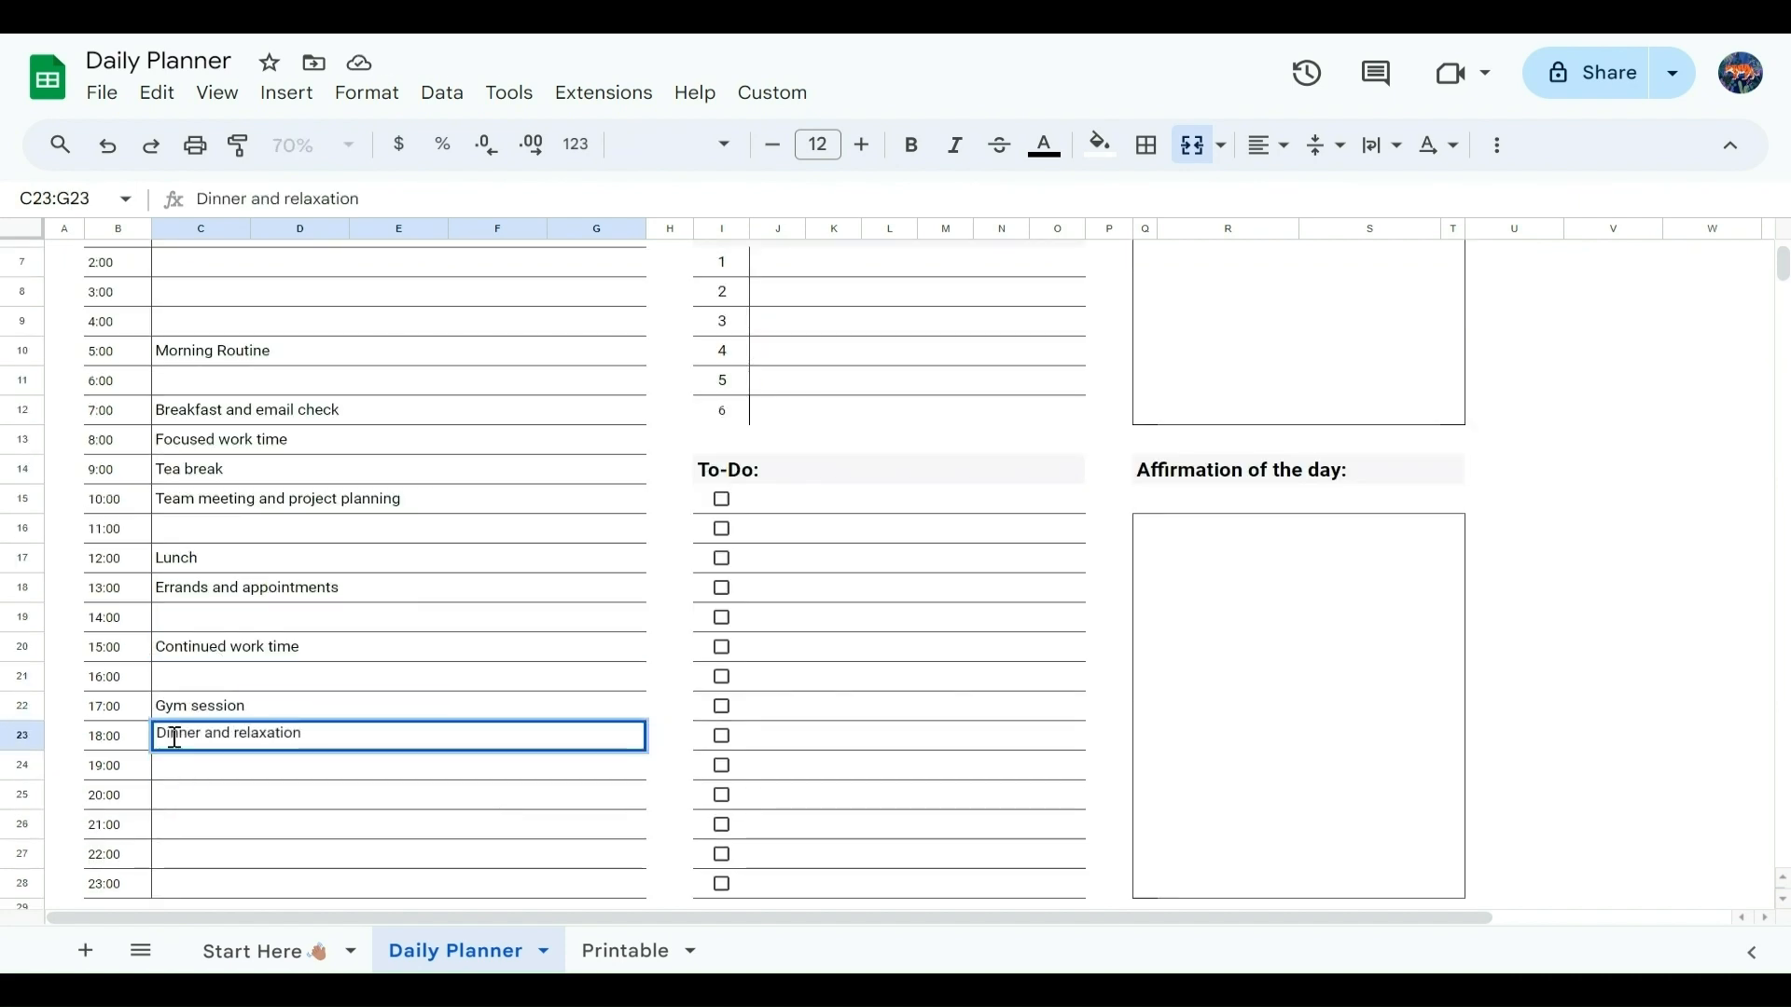
Step: Schedule "Evening wind down" at 20:00
left_click(174, 794)
type("eVE")
key("BackSpace")
key("BackSpace")
key("BackSpace")
type("Evening wind down")
Step: Enter "Submit quarterly report", "Schedule performance review with manager" and "Organize home office" as the first three to-do items
scroll(647, 559, "up", 2)
left_click(760, 679)
type("Submit quarterly report")
left_click(796, 710)
type("Schedule performn")
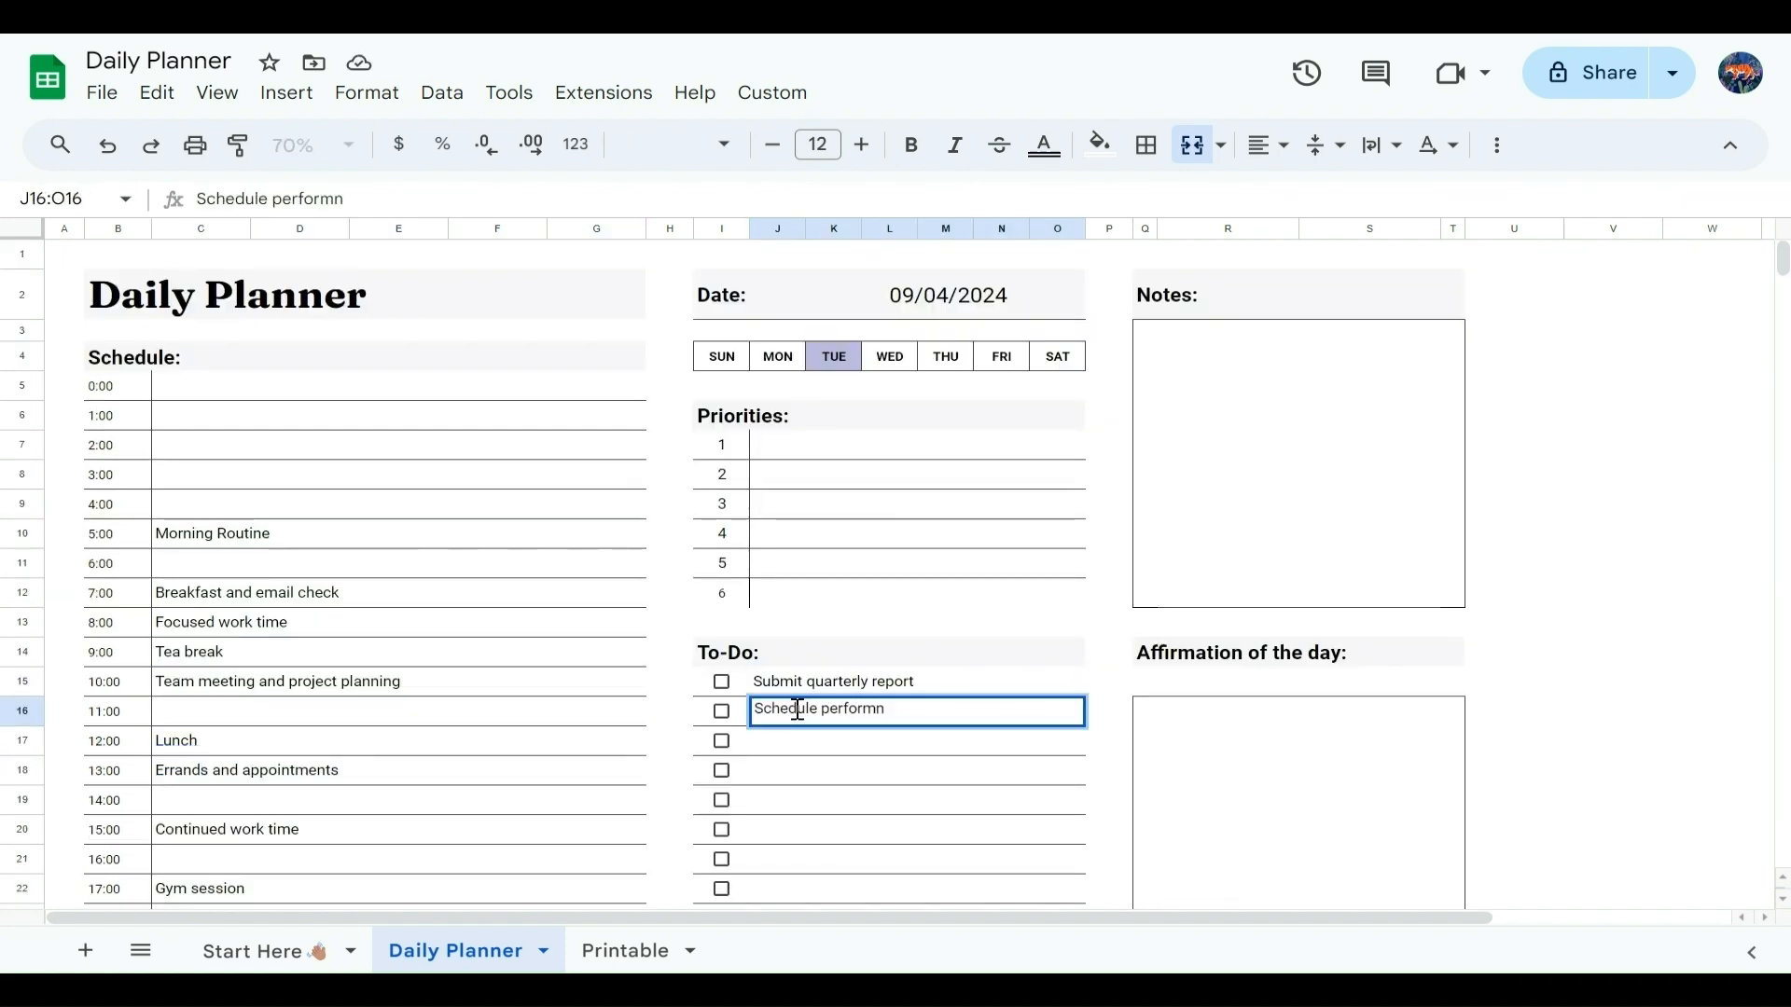
key("BackSpace")
type("ance review with manager")
key("Return")
type("Organize home office")
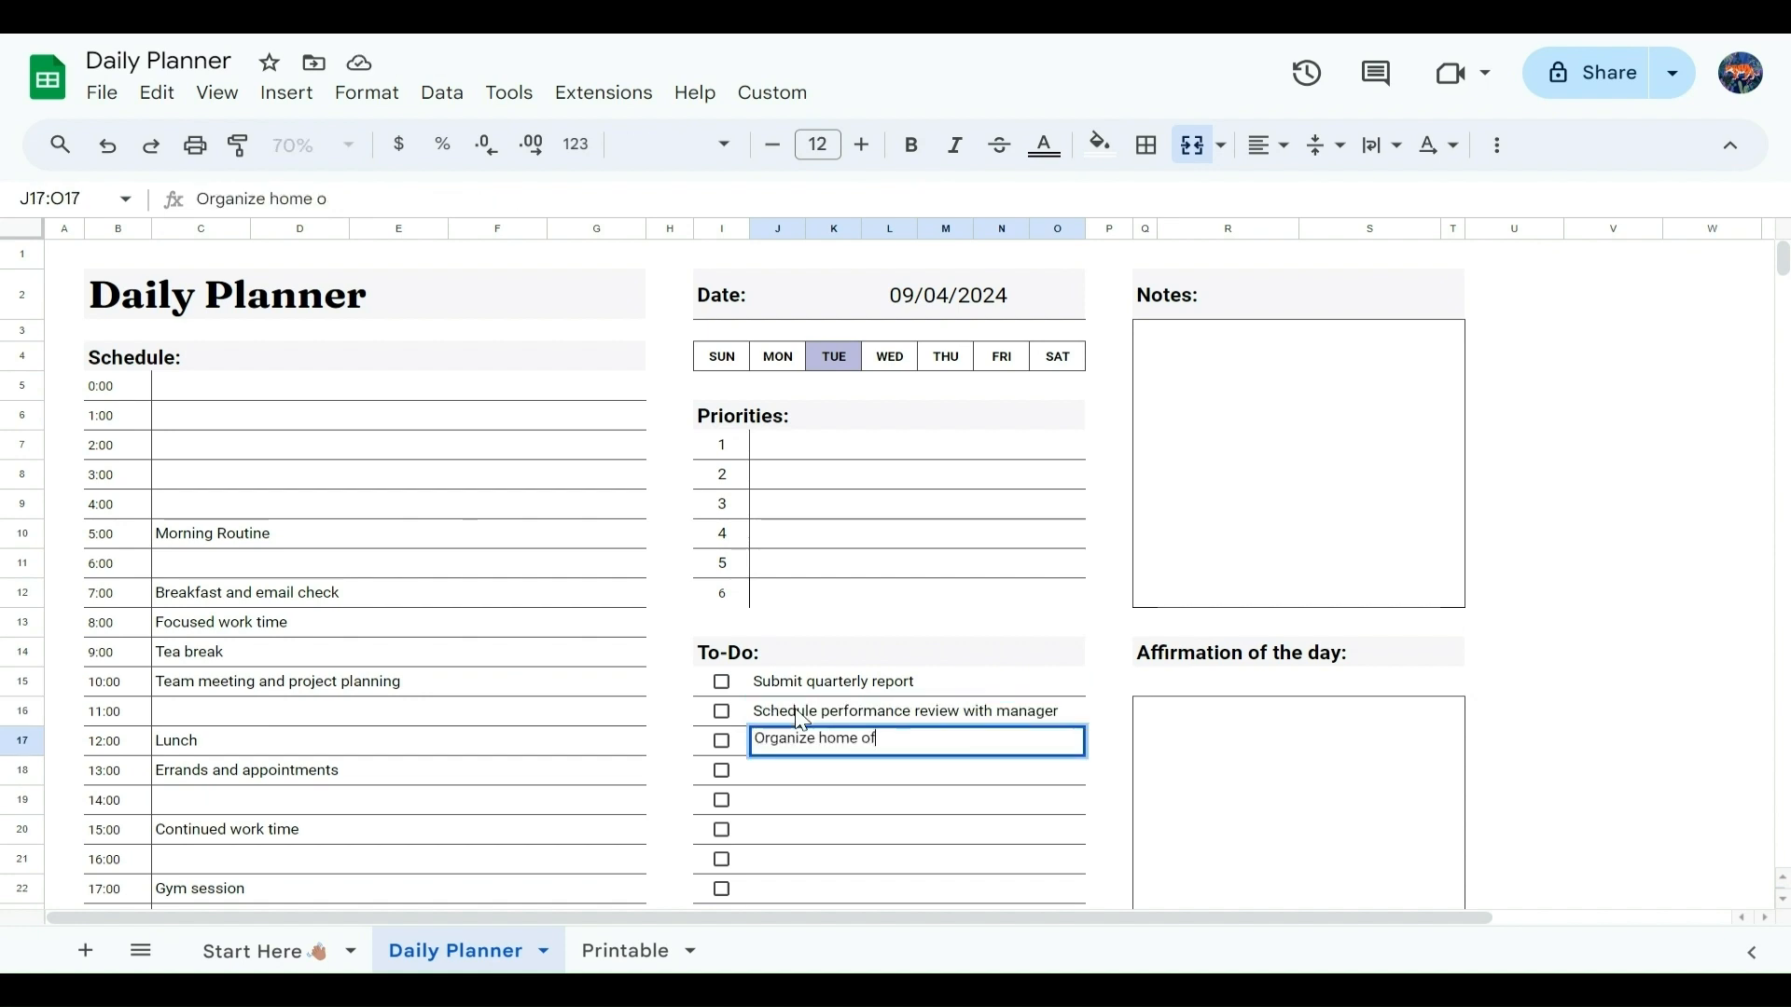
Step: Add "Meal prep for the week", "Finish online course module" and "Call insurance provider" to the to-do list
key("Return")
type("Meal prep for the week")
key("Return")
type("Finish online course module")
key("Return")
type("Call insurance provider")
key("Return")
Step: Add "Book dentist aptm", "Review investment portfolio" and "Plan weekend getaway" to the to-do list
scroll(1143, 640, "down", 3)
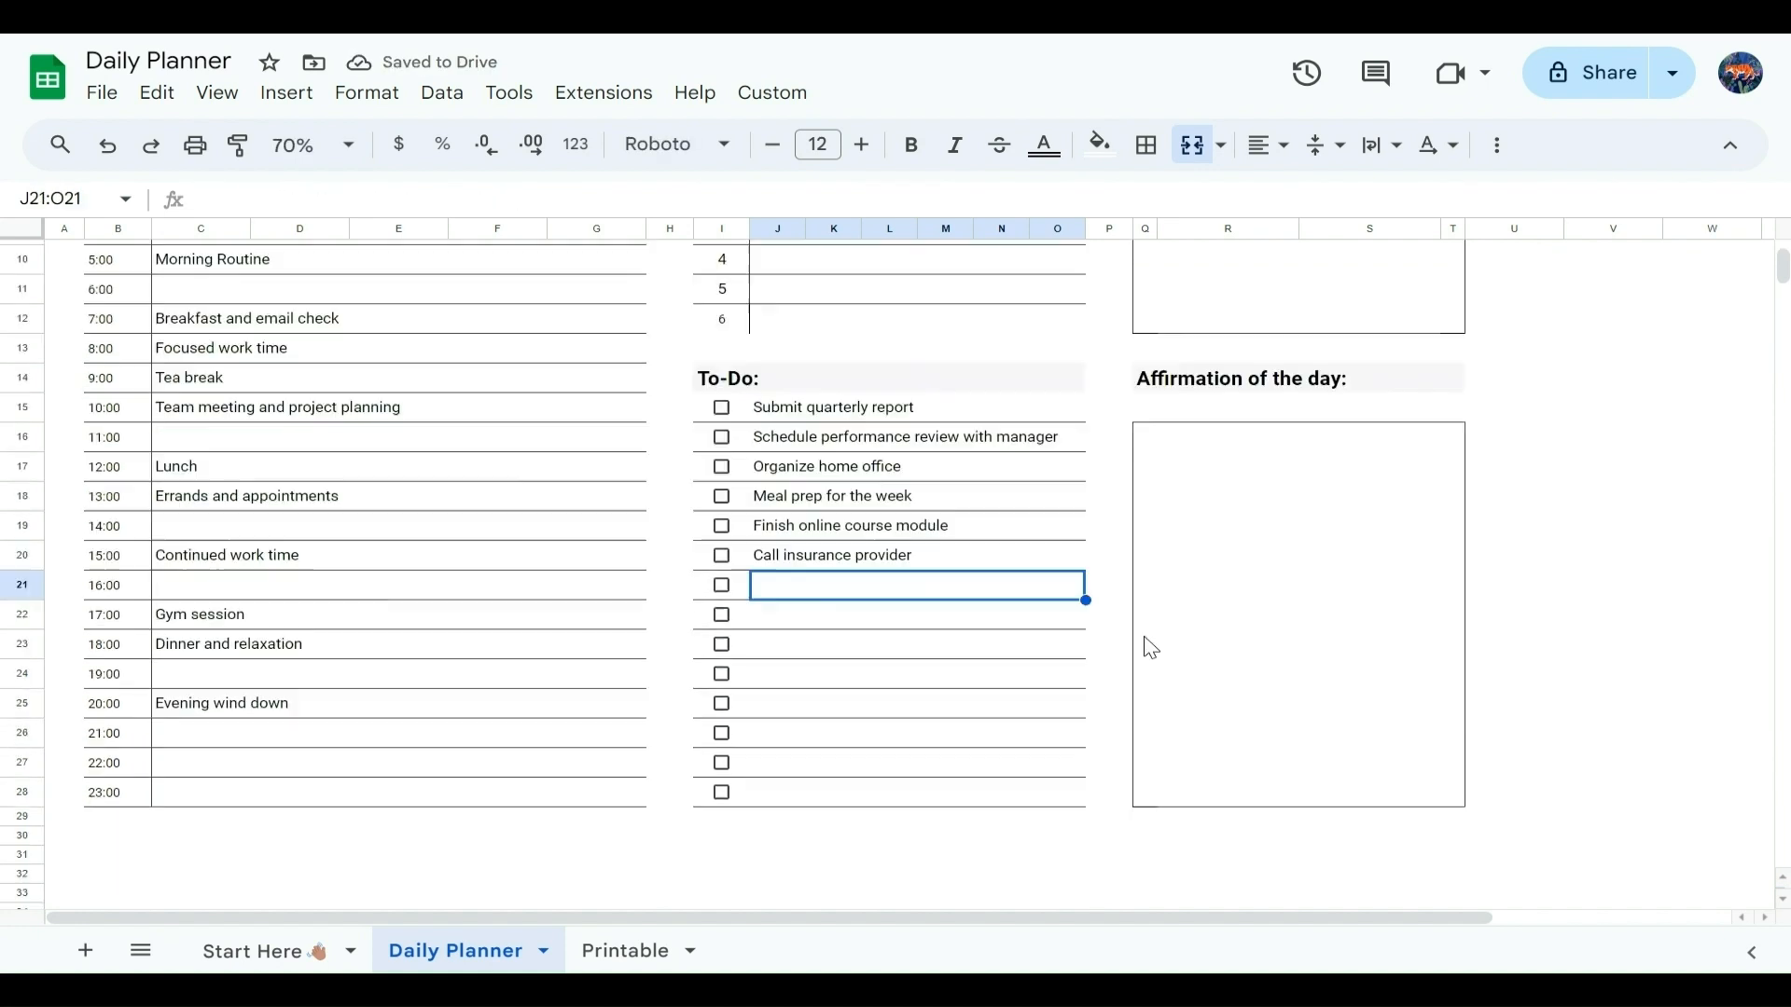
type("Book dentist aptm")
key("Return")
type("Review investment portfolio")
key("Return")
type("Plan weekend getaway")
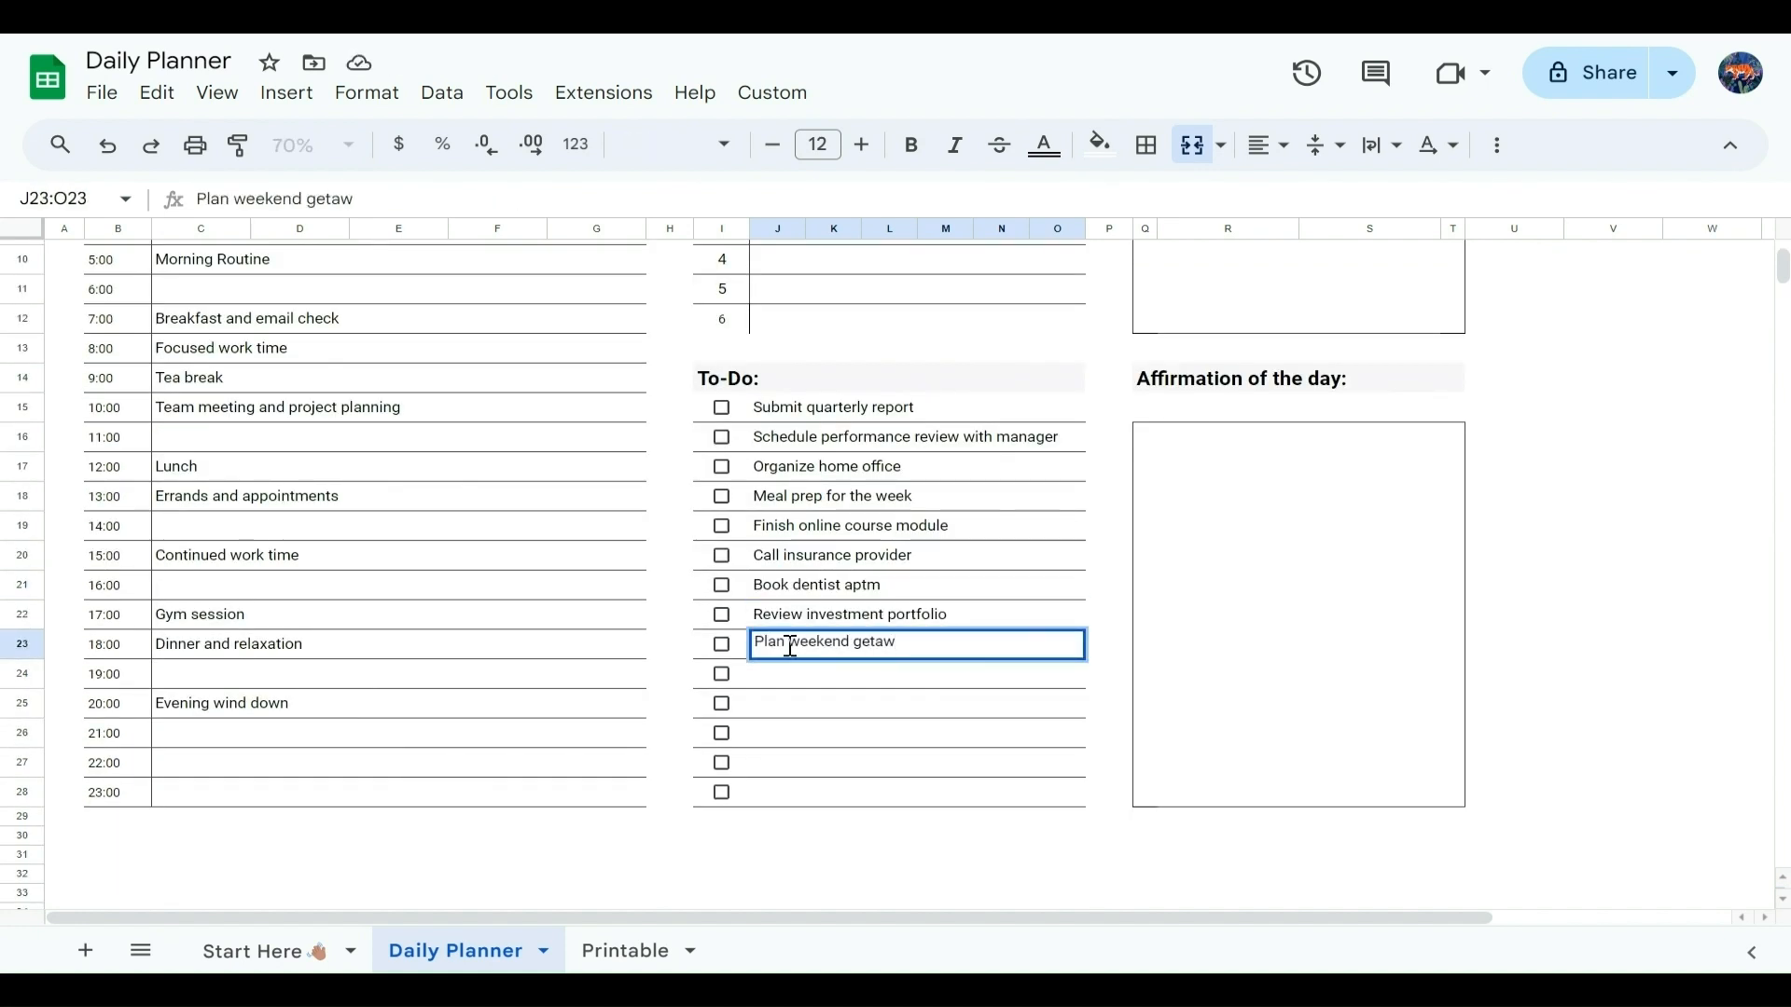
Step: Enter "Submit quarterly report" as priority 1
scroll(887, 698, "up", 3)
left_click(888, 697)
left_click(821, 354)
type("Submit quarterly report")
key("Return")
Step: Enter "Schedule performance review with manager" as priority 2
left_click(886, 619)
key("ctrl+c")
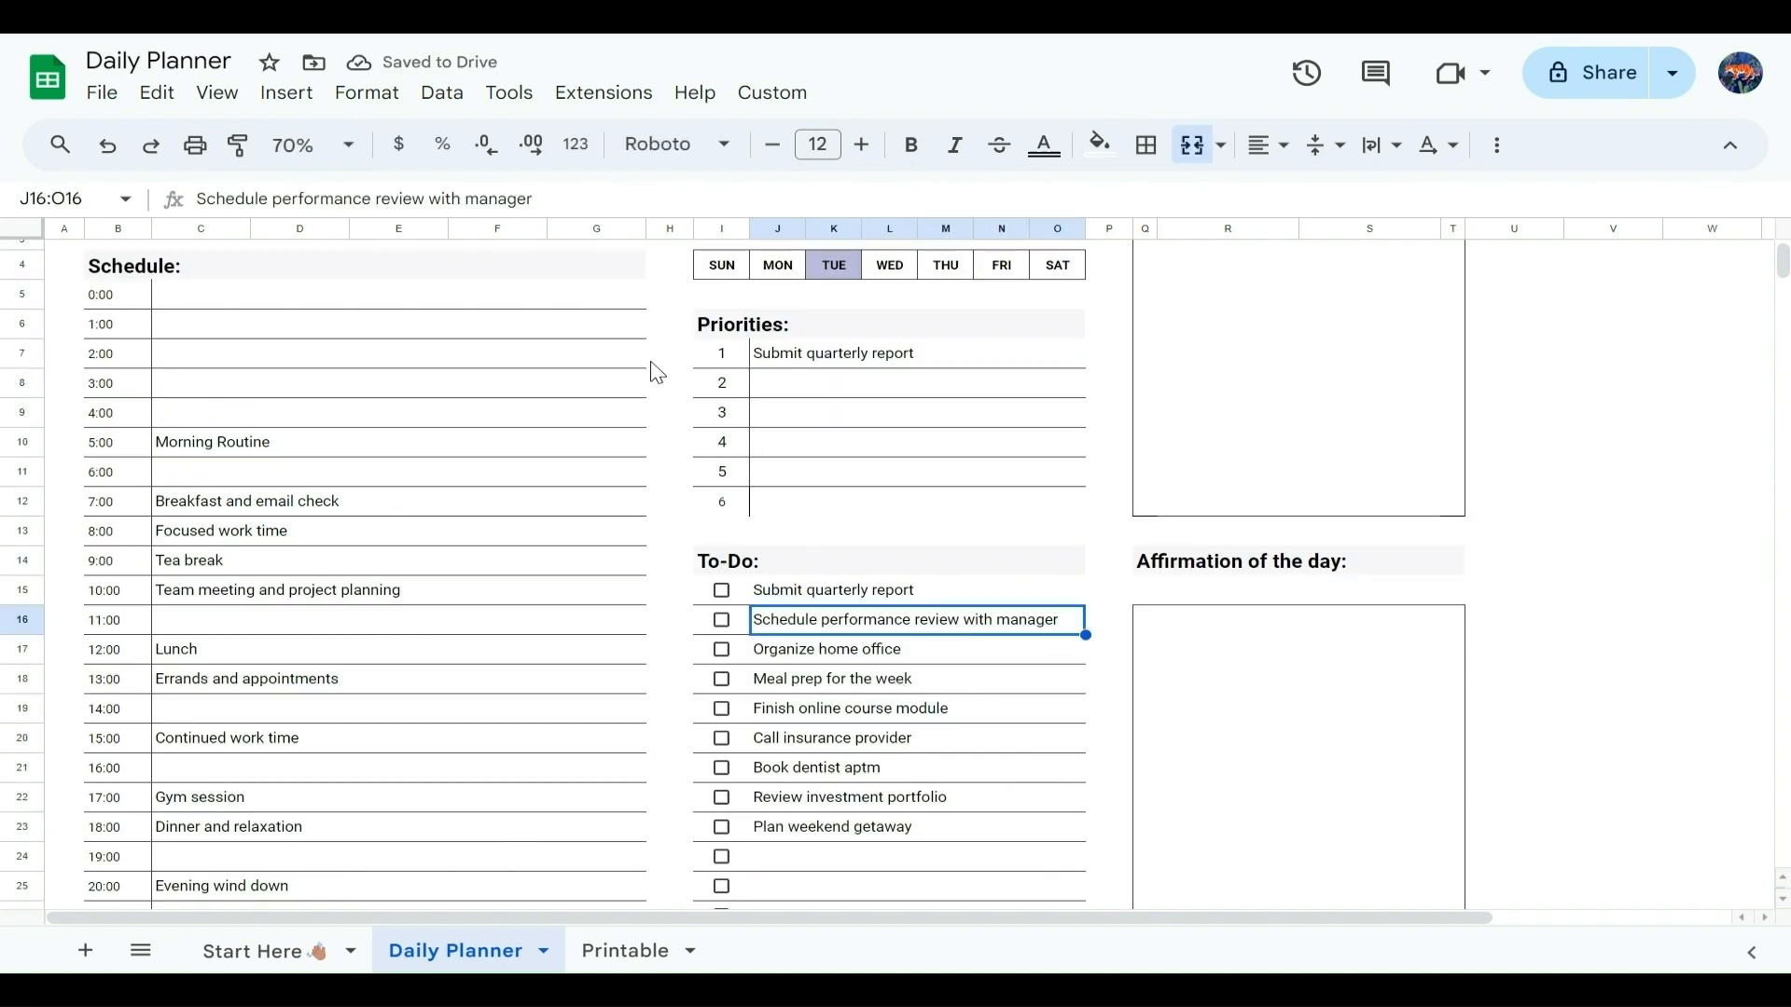
left_click(793, 388)
key("ctrl+v")
key("ctrl+z")
type("Schedule performance review with manager")
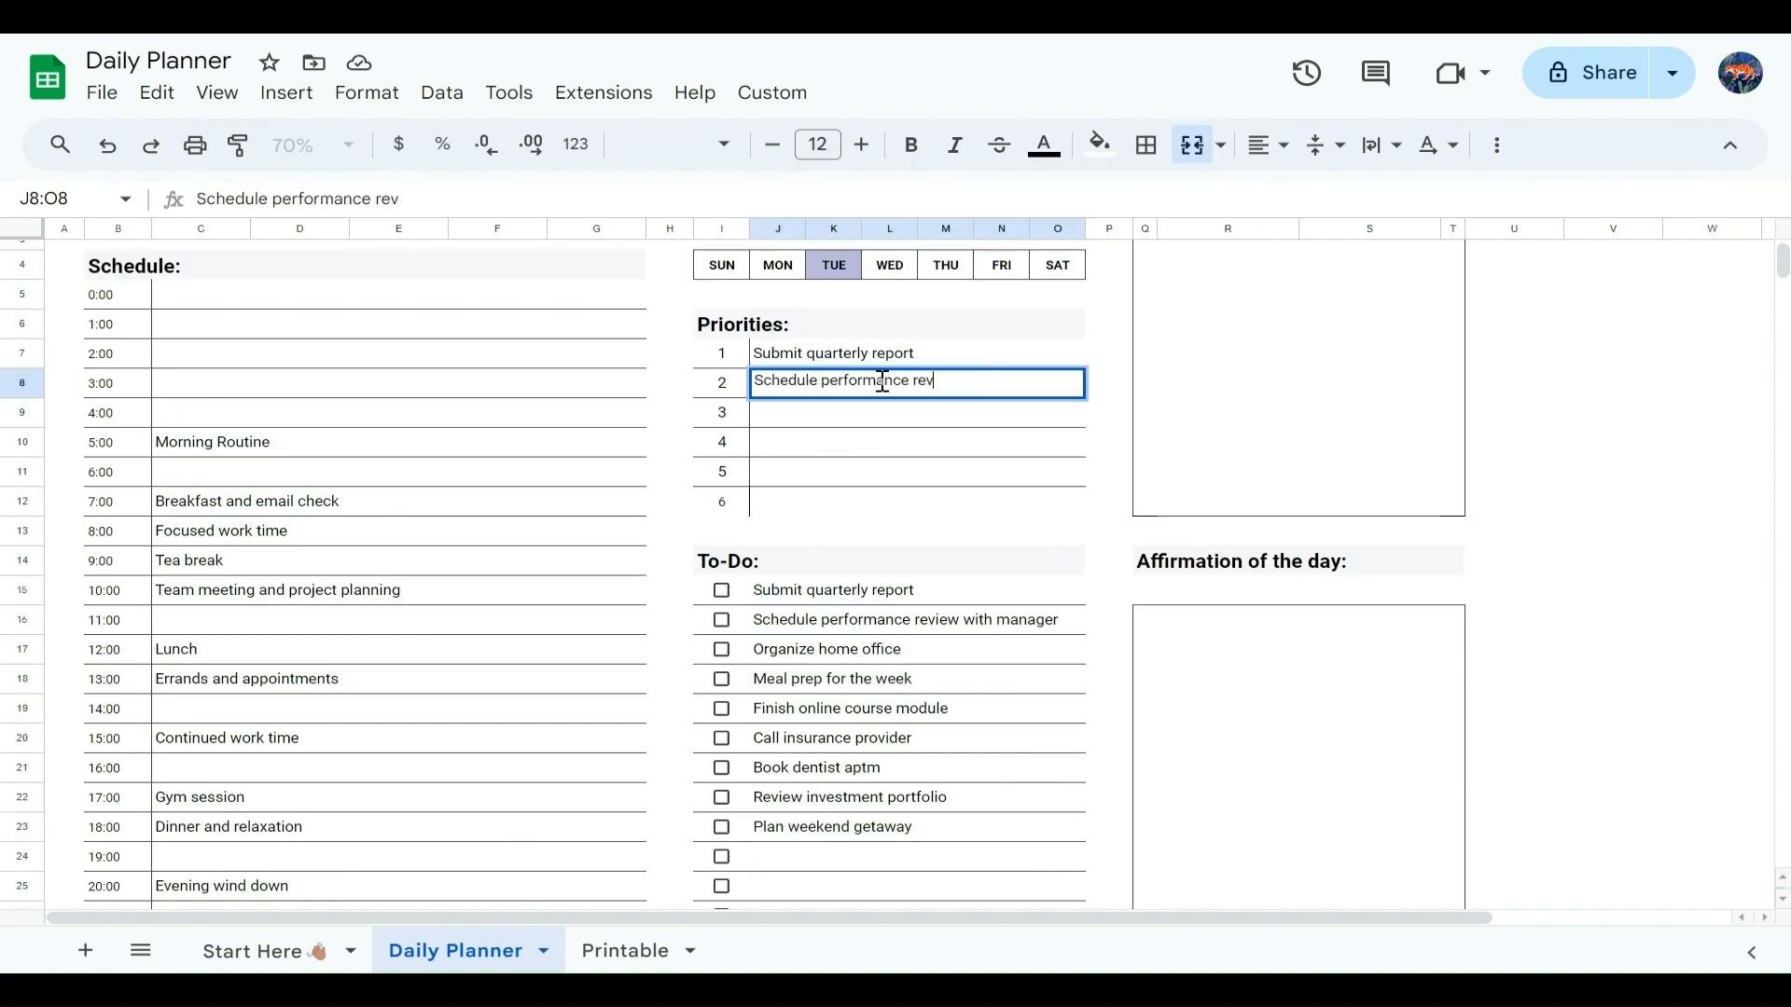
Step: Enter "Finish online course module", "Call insurance provider" and "Book dentist aptm" as priorities 3 to 5
key("Return")
type("Finish online course module")
key("Return")
type("Call insurance provider")
key("Return")
type("Book dentist aptm")
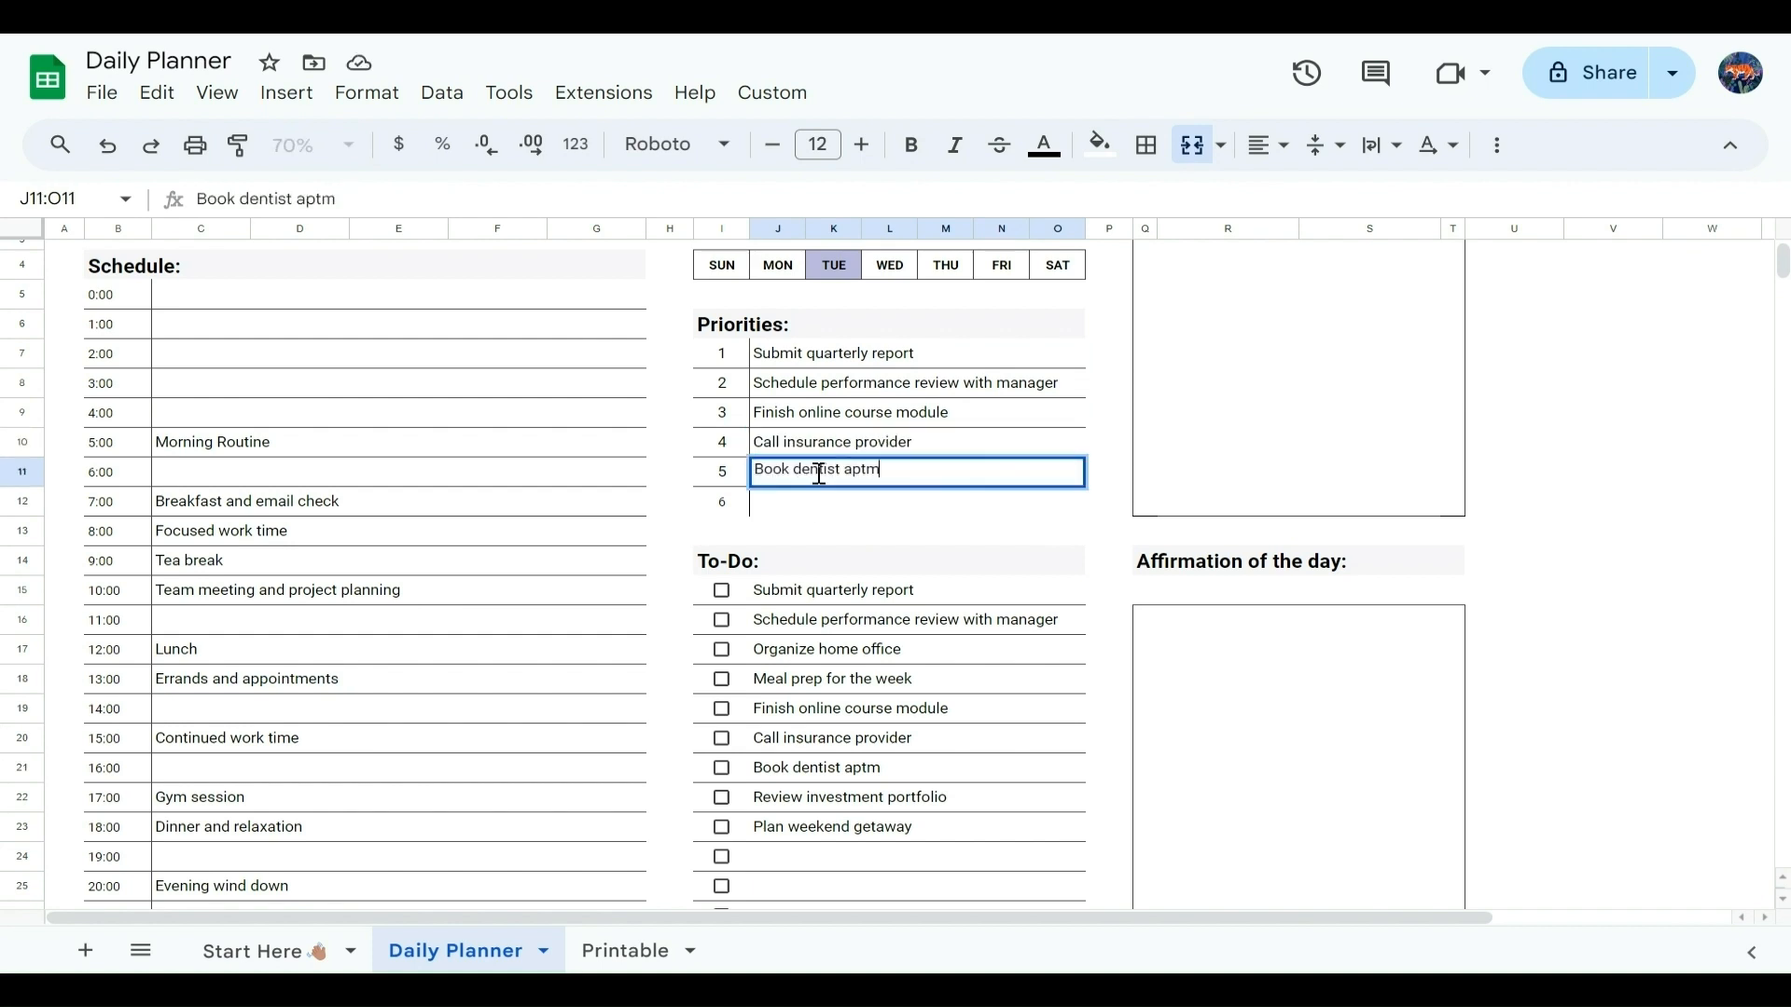
Step: Enter "Review investment portfolio" as priority 6
key("Return")
type("Review investment portfolio")
Step: Write the note "Remember to follow up with the marketing team about the new campaign launch." in the Notes box
left_click(1212, 462)
type("Remember to follow up with the mark")
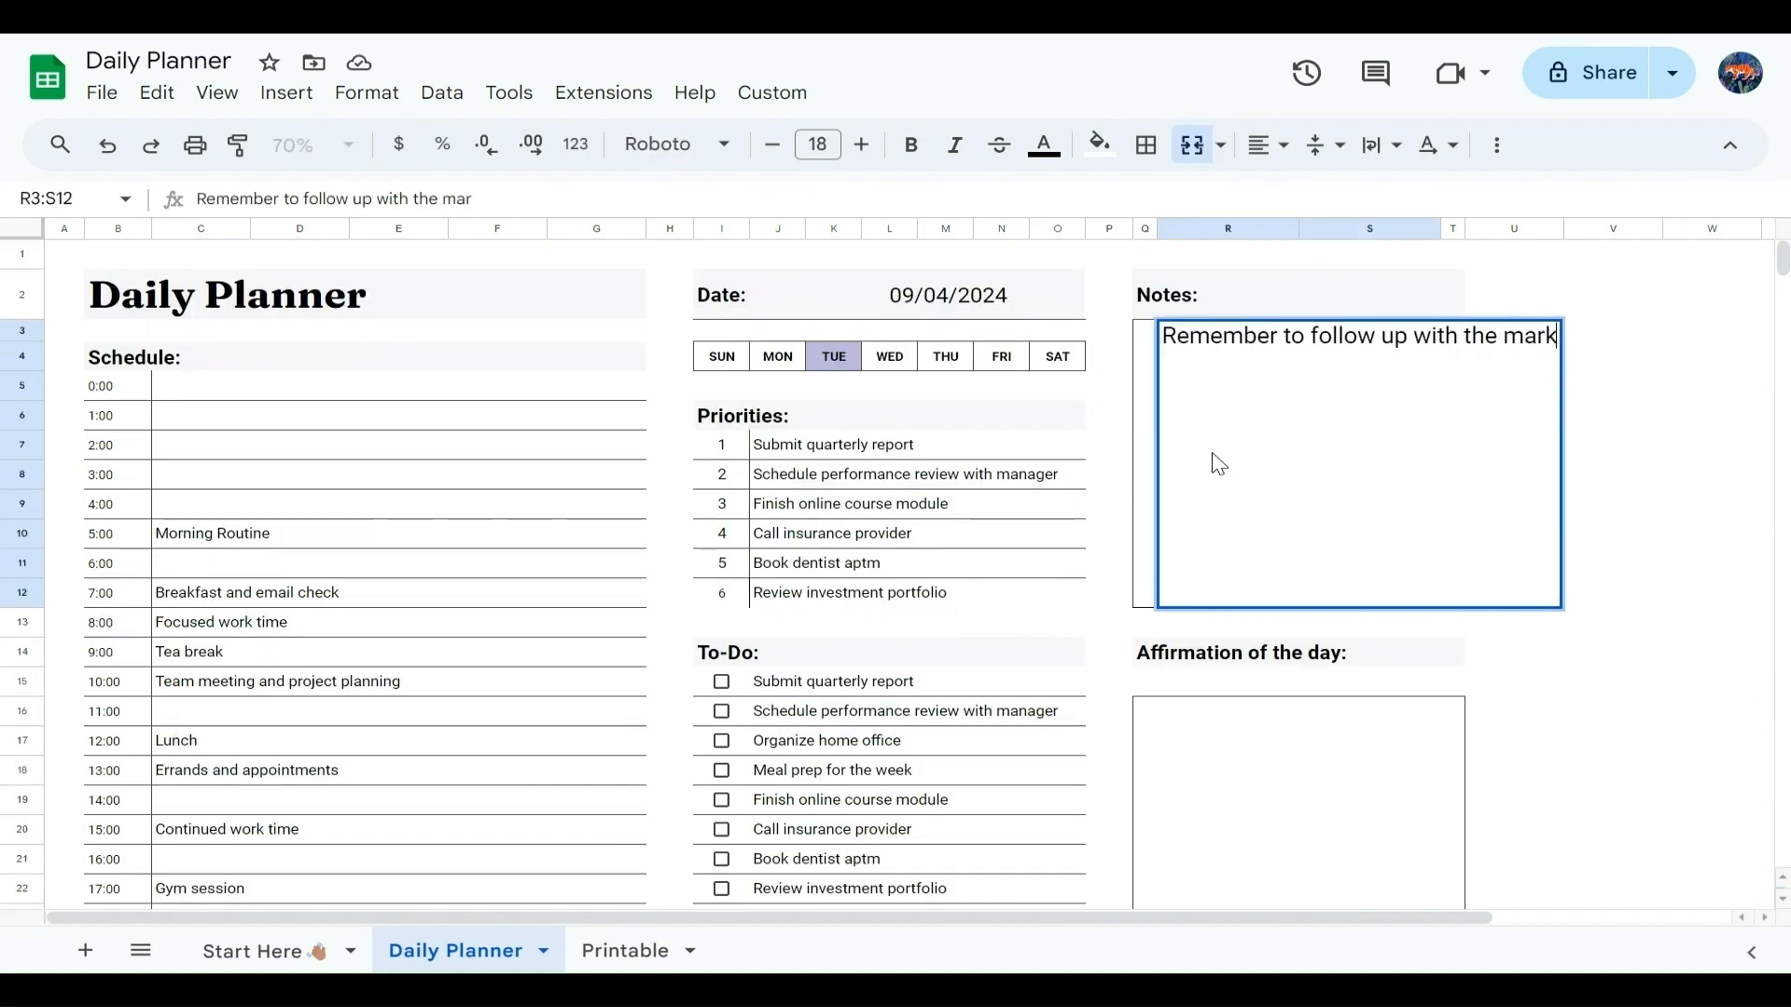
type("eting team about the new campaign launch.")
key("Return")
left_click(1212, 457)
Step: Enter "I am capable of acheiving whatever I set my mind on" as the affirmation of the day
scroll(1213, 457, "down", 3)
left_click(1296, 485)
type("I am capable of acheiving all that I")
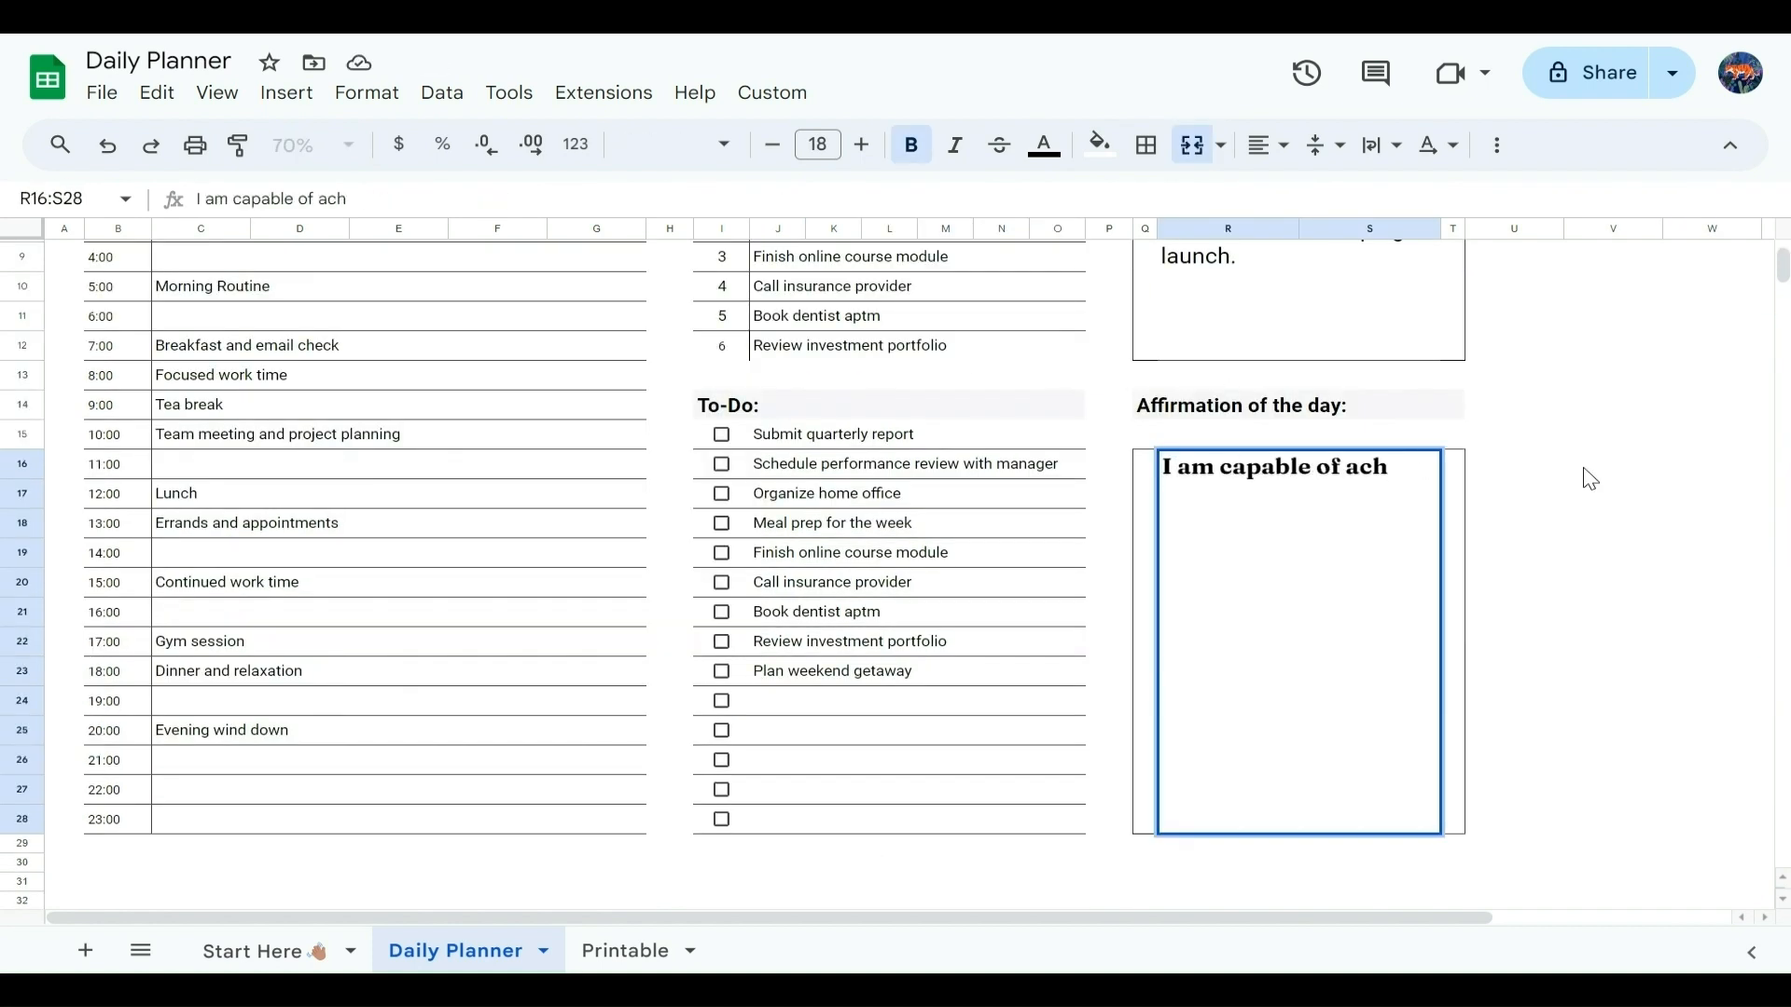
key("BackSpace")
key("BackSpace")
key("BackSpace")
key("BackSpace")
key("BackSpace")
key("BackSpace")
key("BackSpace")
key("BackSpace")
key("BackSpace")
key("BackSpace")
key("BackSpace")
type("whatever I set my mind on")
left_click(1609, 437)
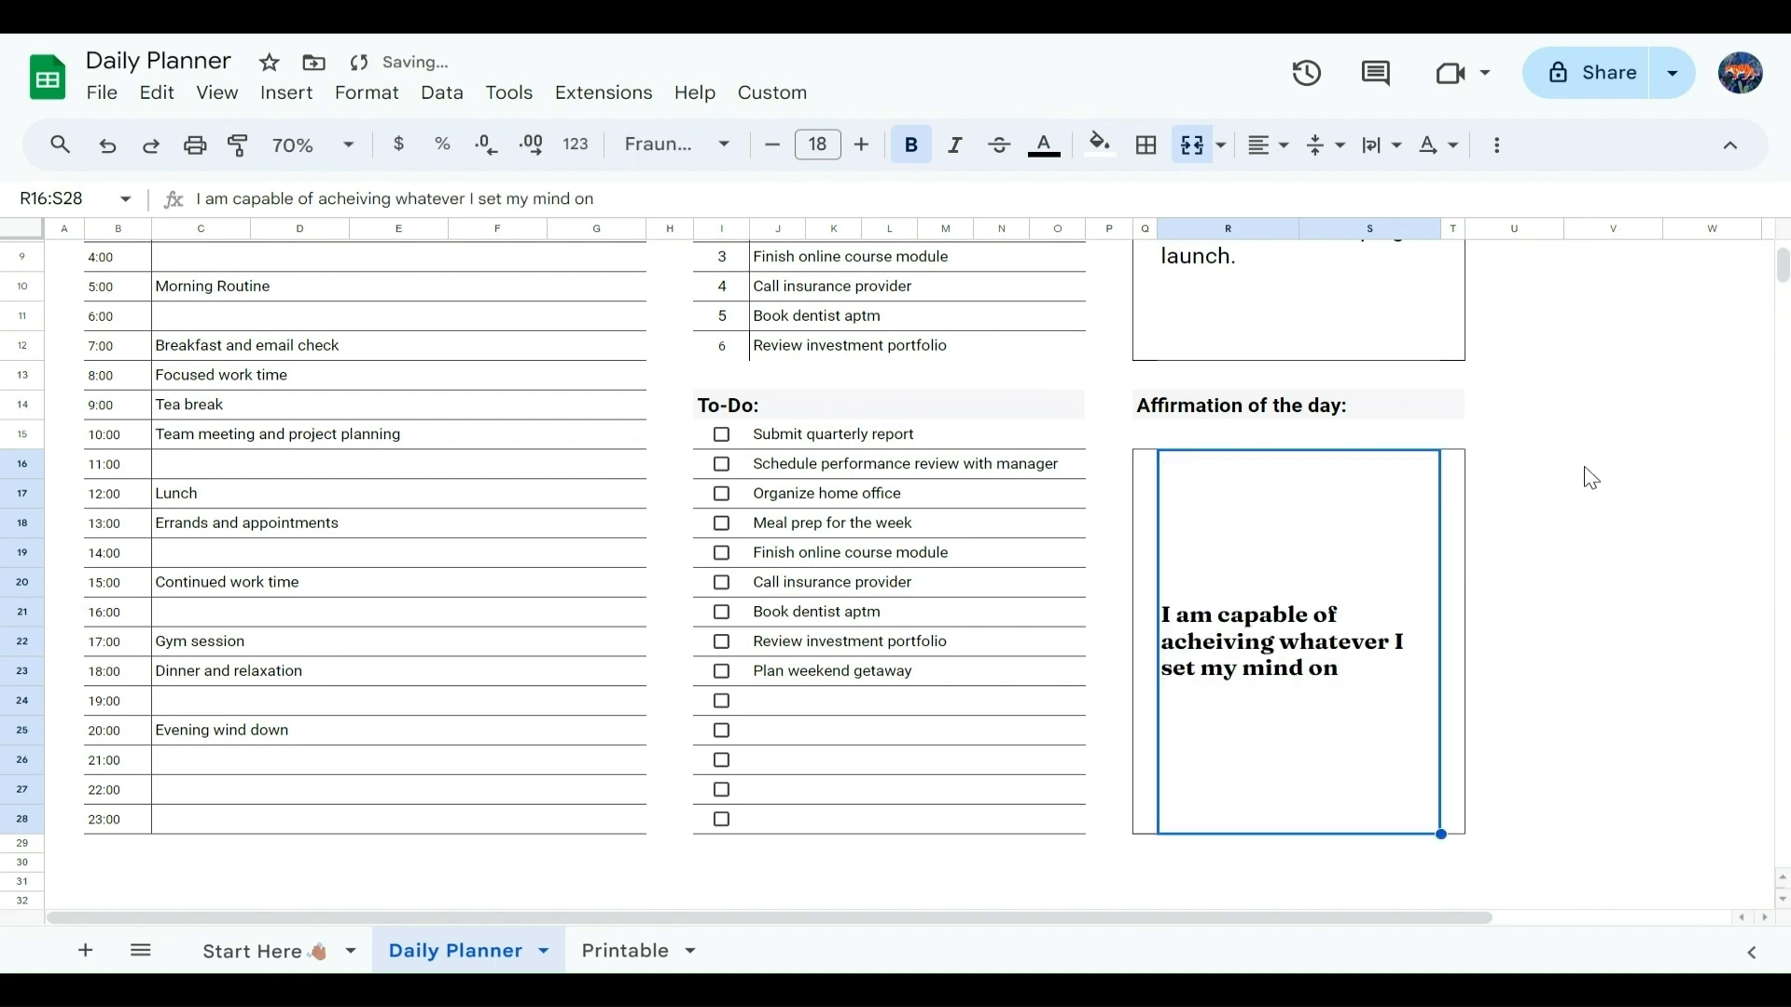
Step: Correct the misspelled word in the affirmation of the day to "achieving"
left_click(1296, 621)
left_click(361, 199)
key("BackSpace")
key("BackSpace")
type("ie")
left_click(1614, 407)
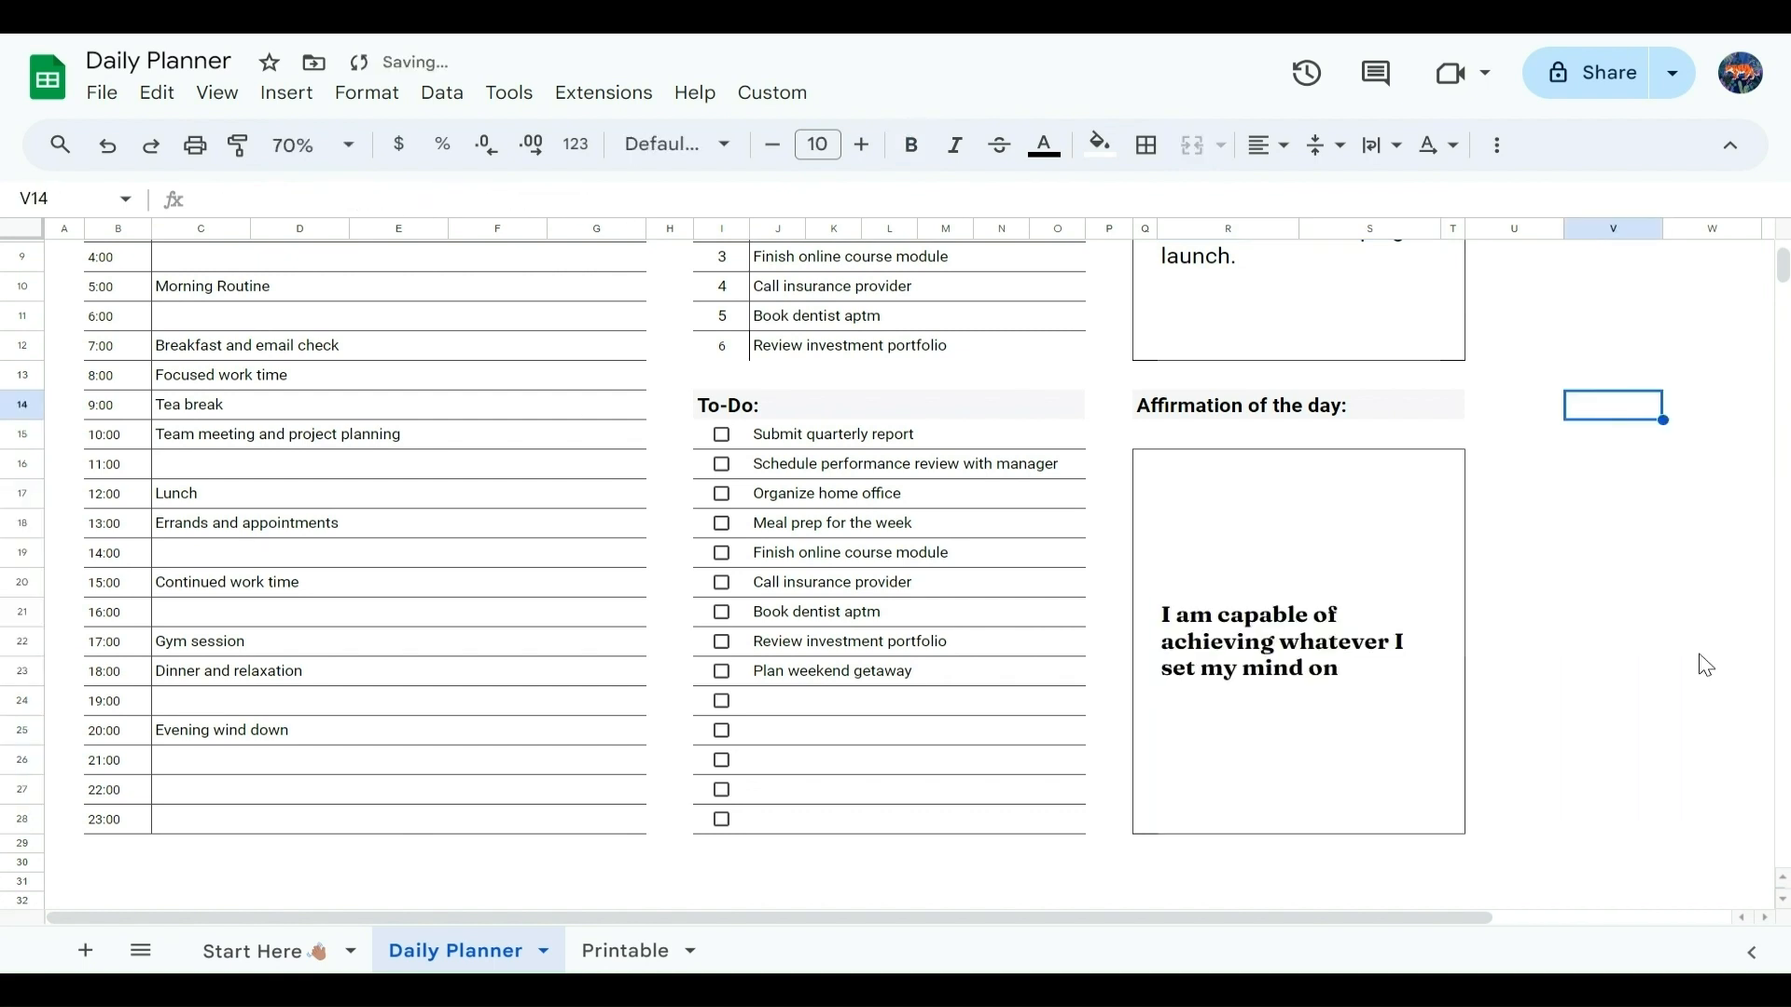
Step: Check off "Book dentist aptm", "Schedule performance review with manager", "Submit quarterly report", "Review investment portfolio" and "Meal prep for the week" in the to-do list
scroll(1677, 674, "up", 2)
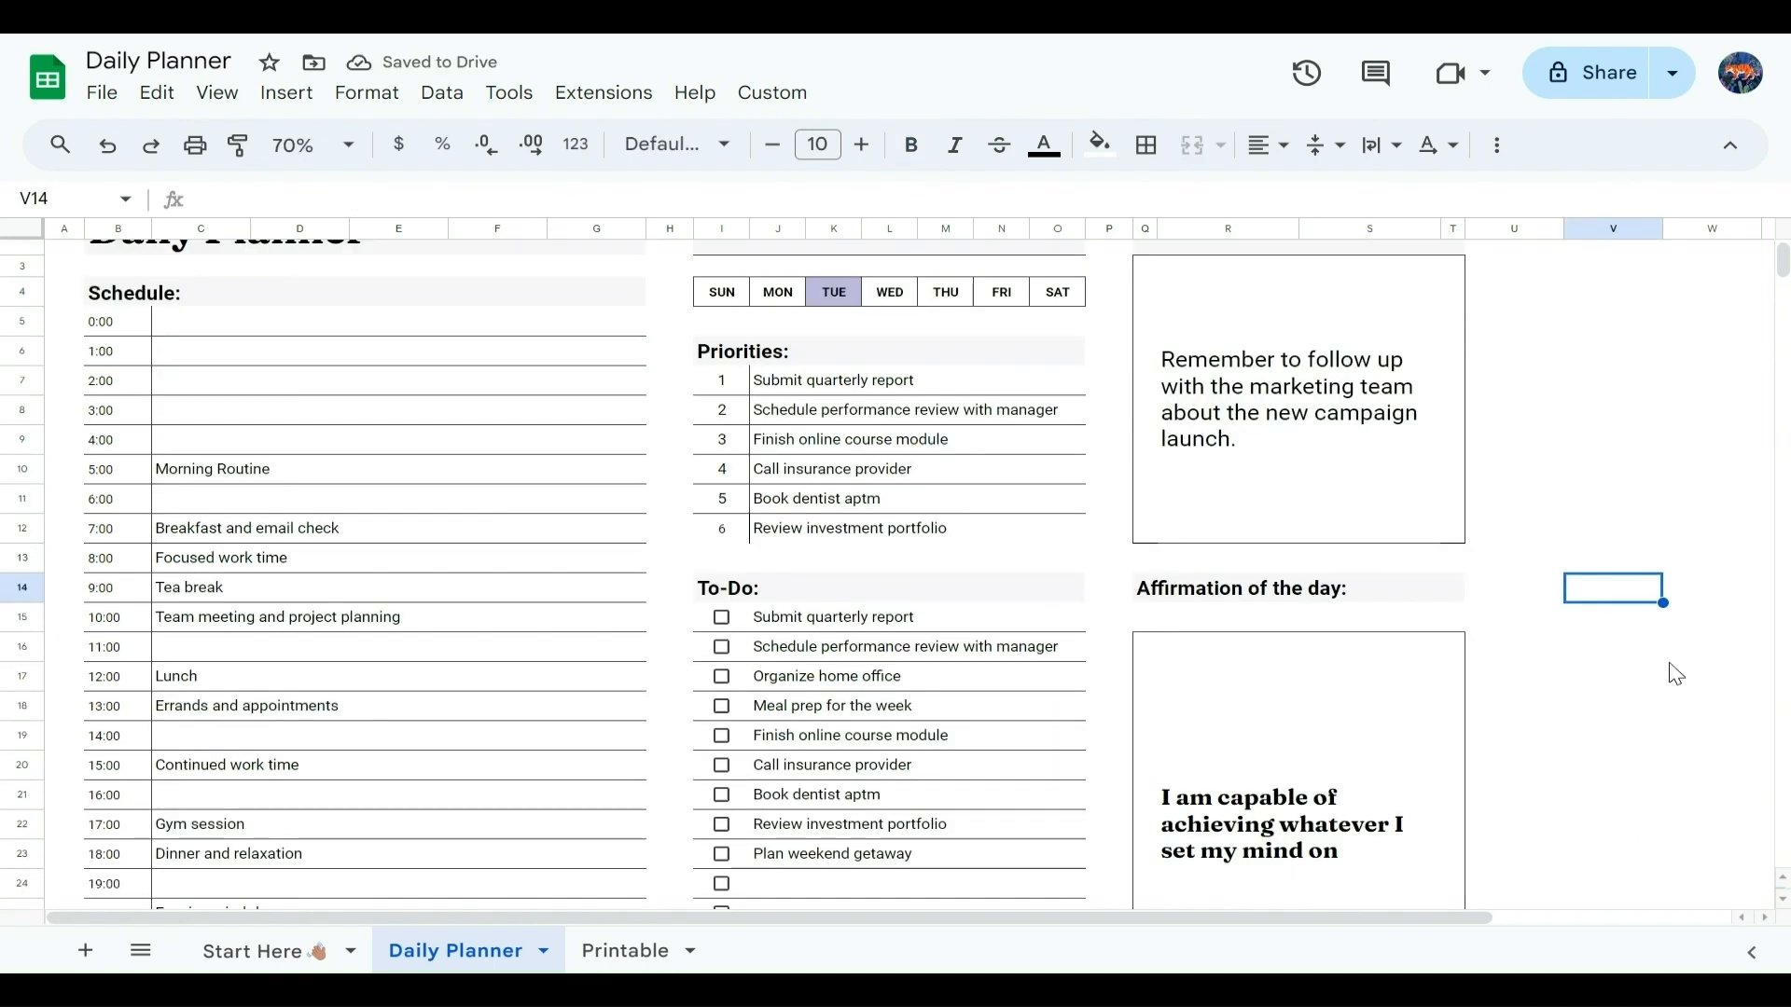
left_click(723, 796)
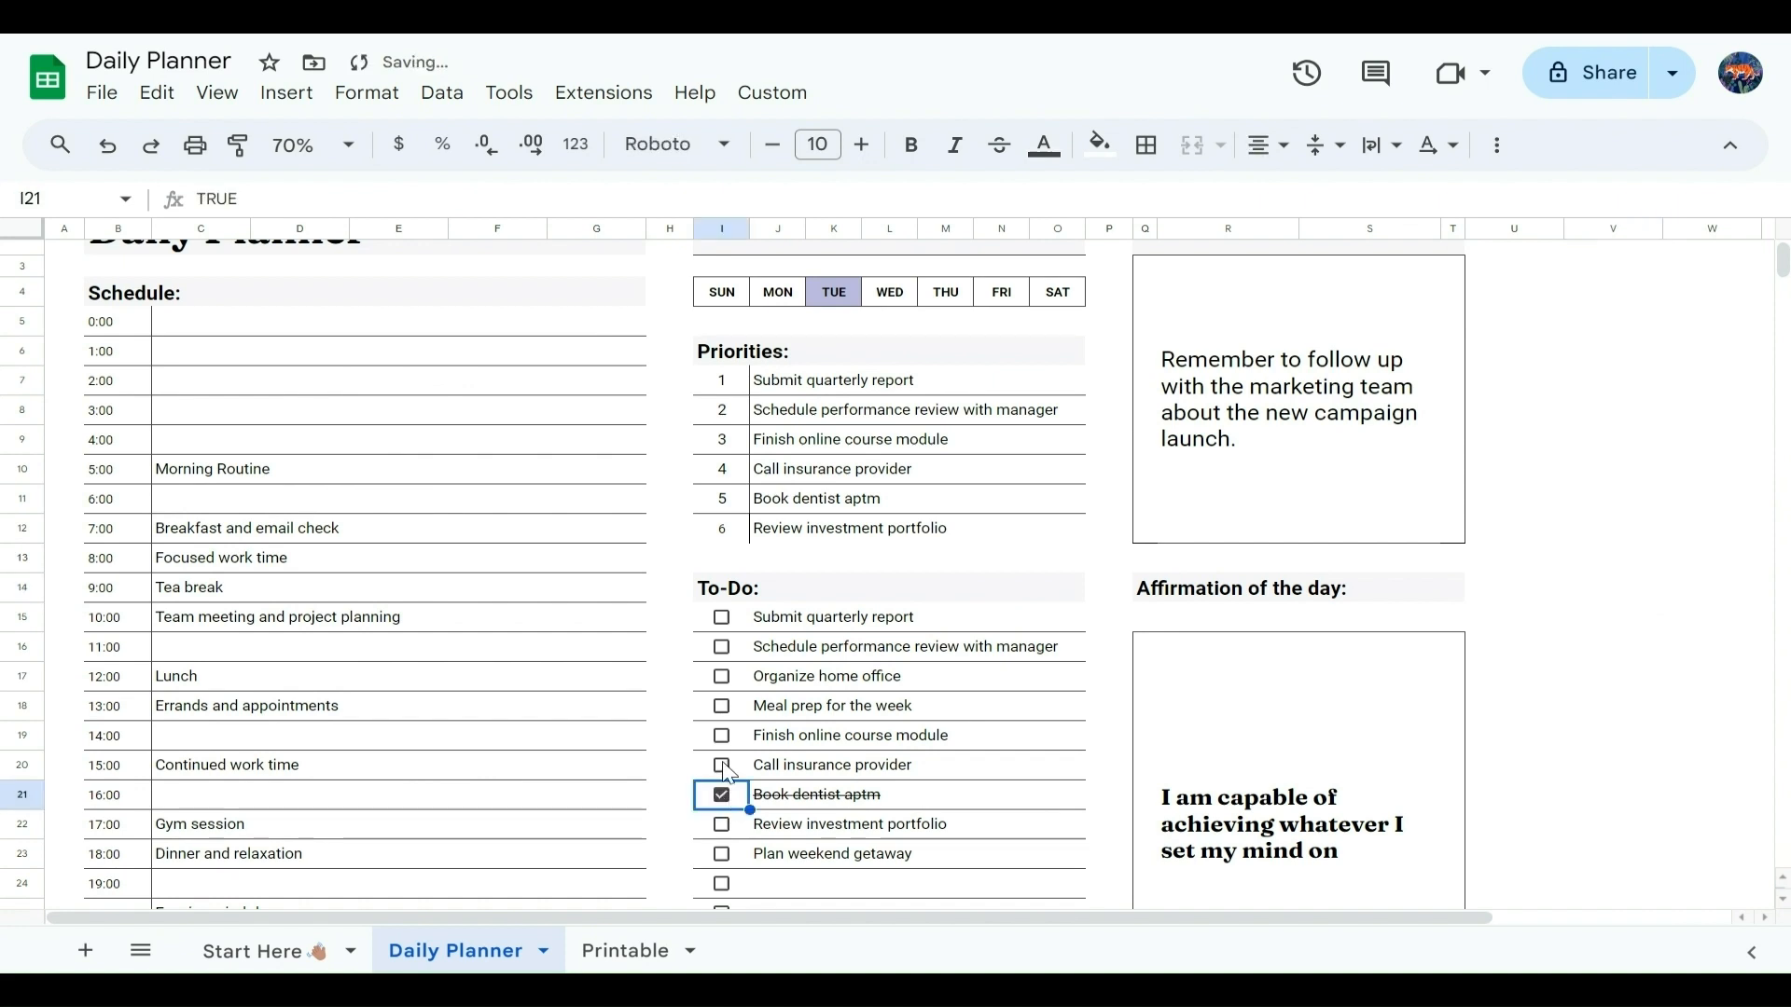
left_click(722, 650)
left_click(721, 618)
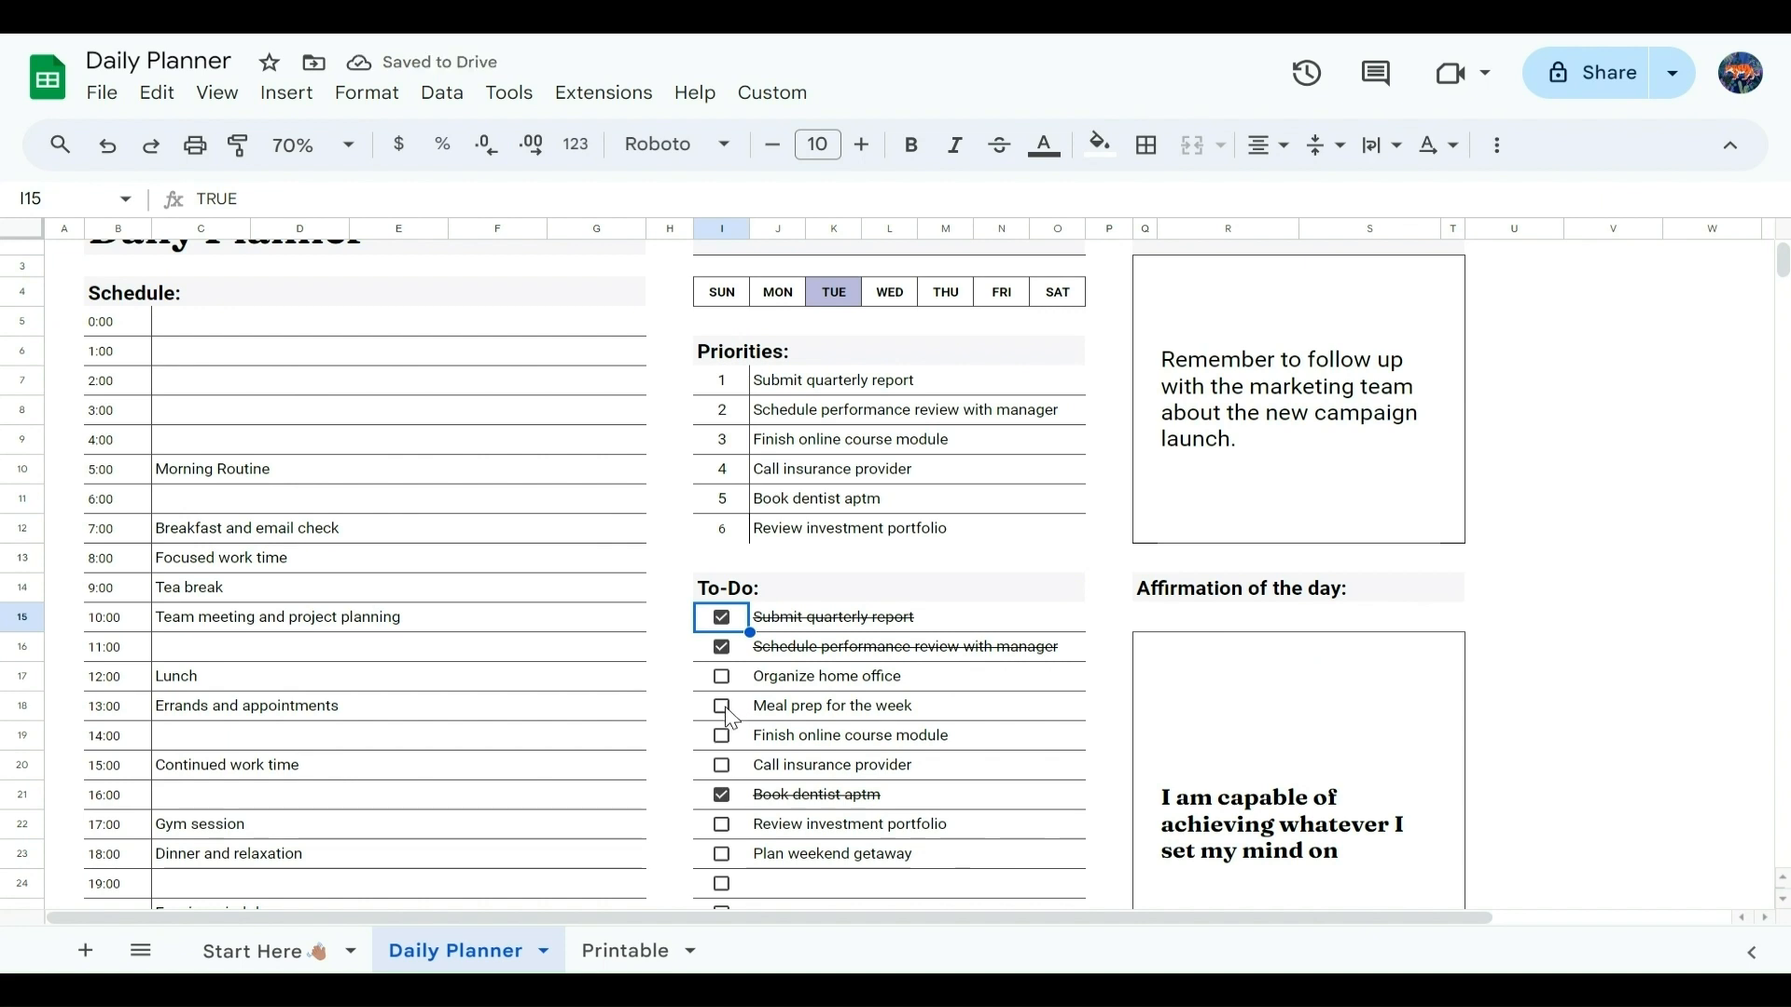
left_click(721, 825)
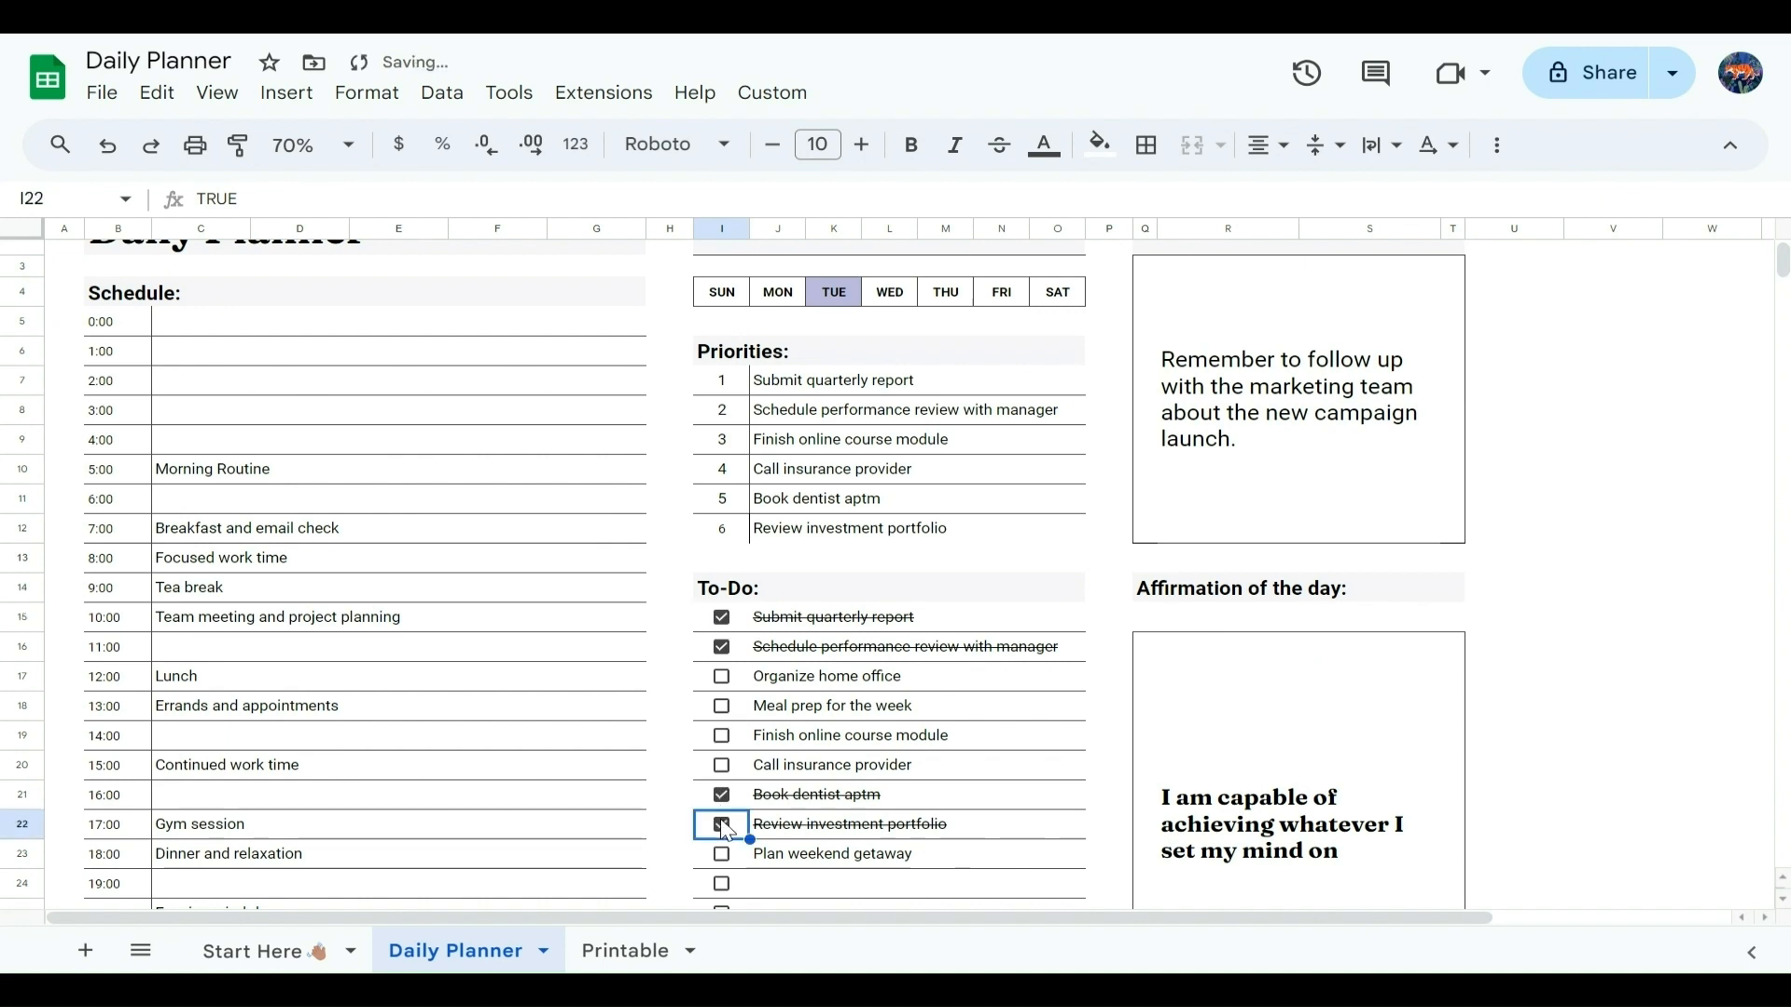
left_click(720, 706)
left_click(1613, 737)
scroll(1585, 653, "up", 2)
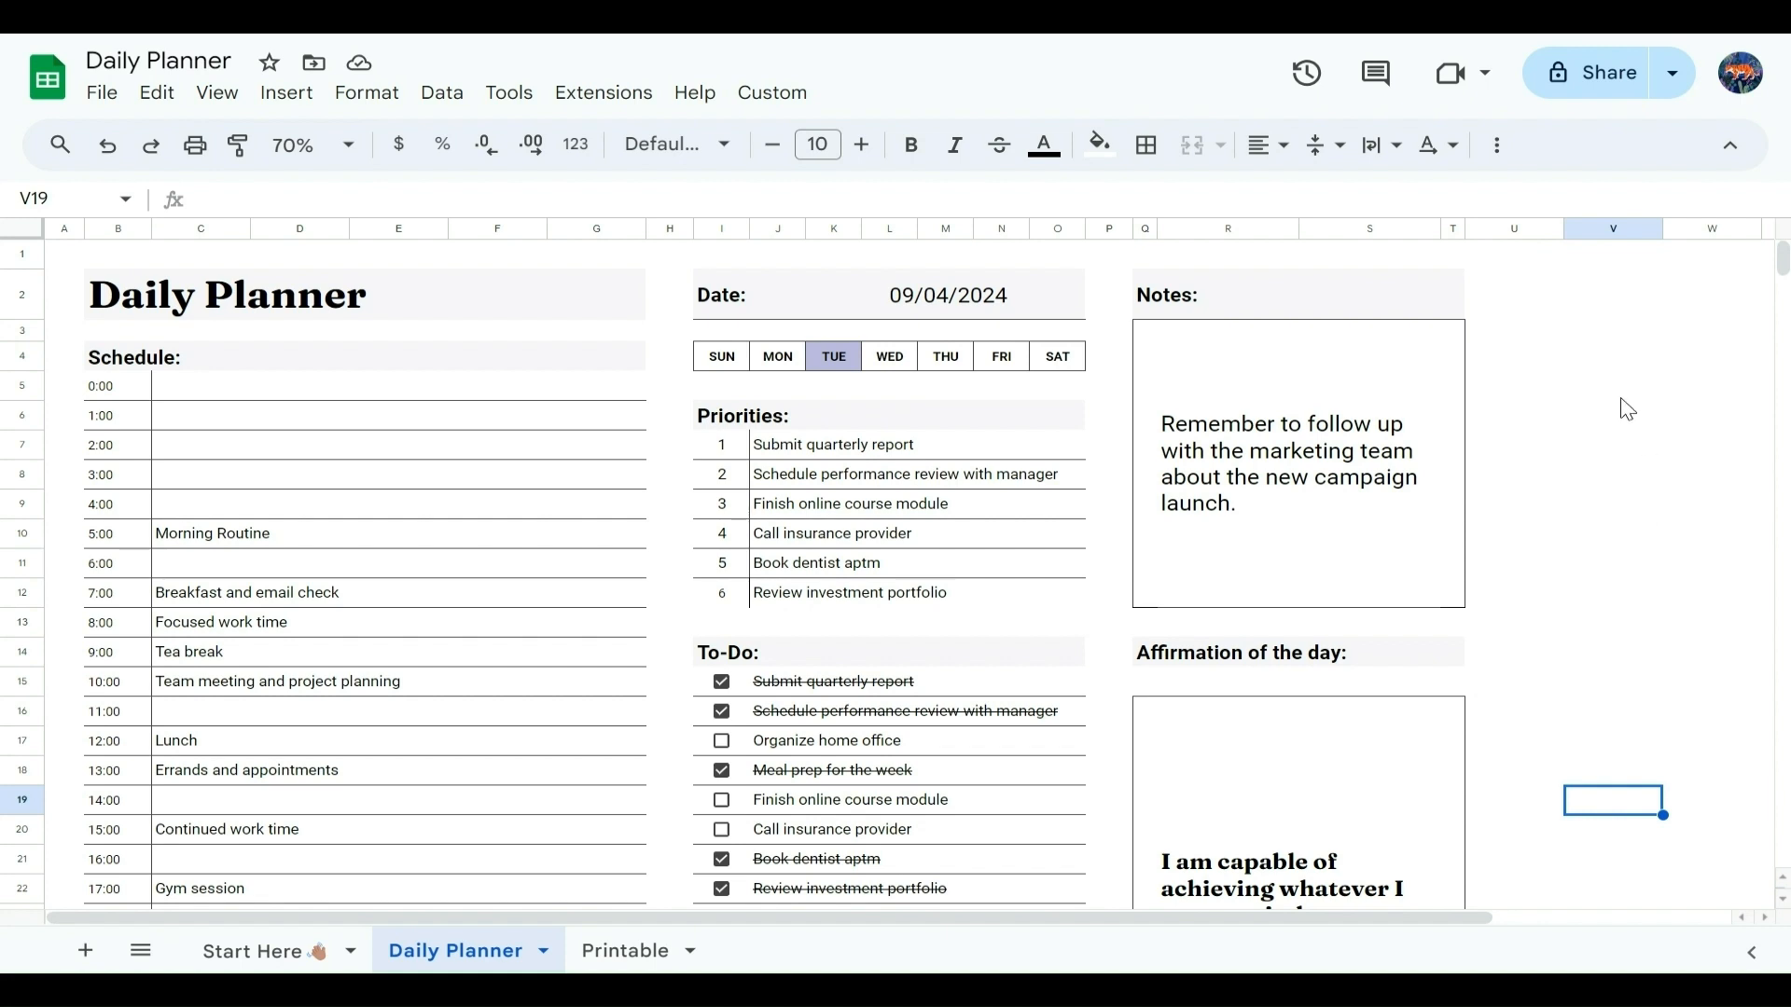
Step: Authorize the Clear Daily Planner script and run it to empty the planner's entries
left_click(786, 103)
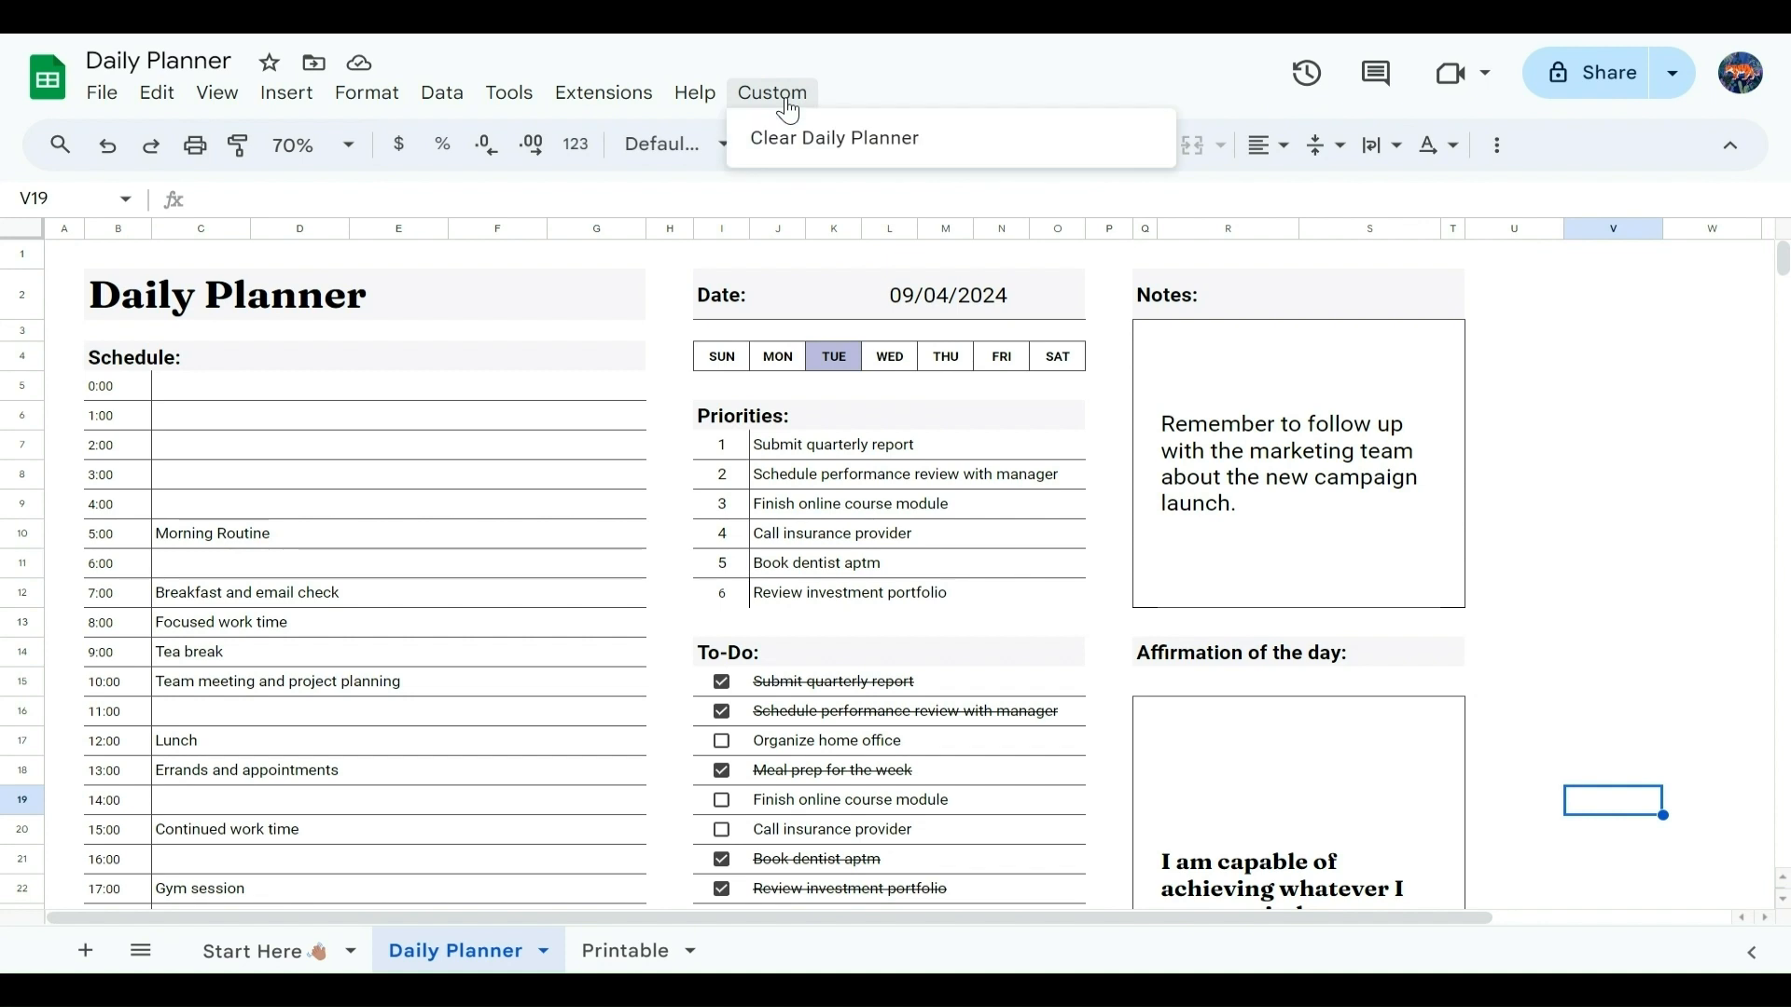
left_click(868, 164)
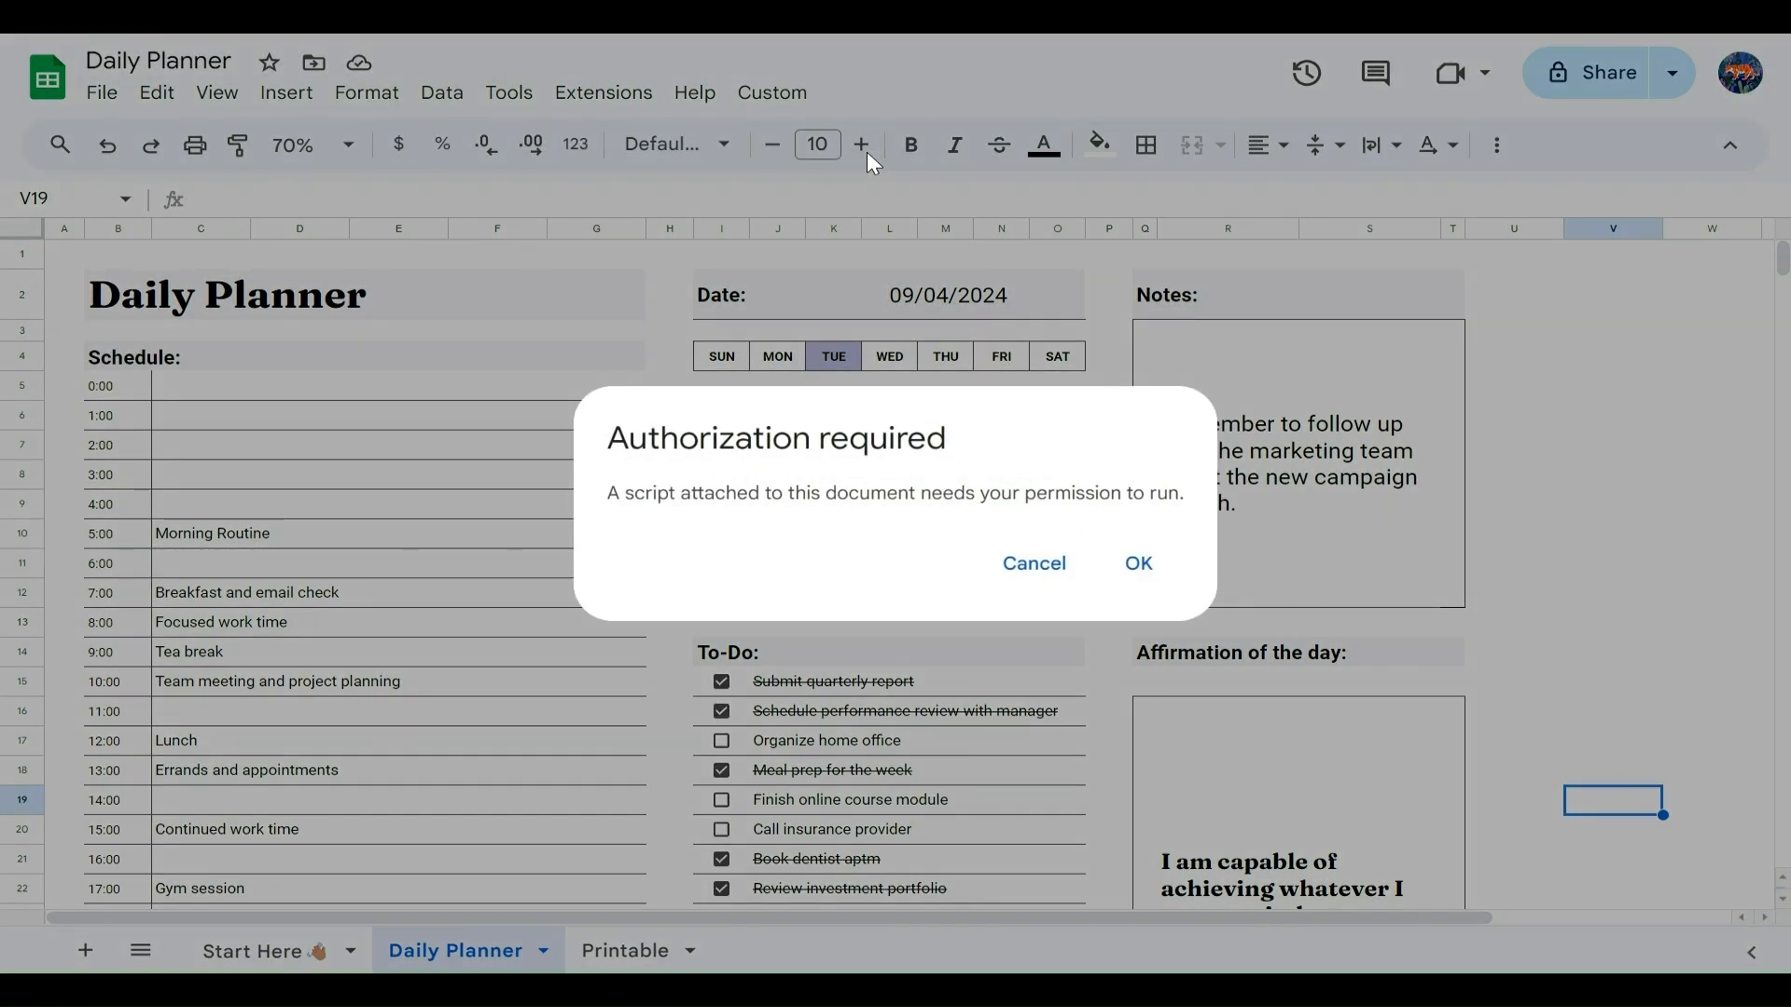
left_click(1139, 564)
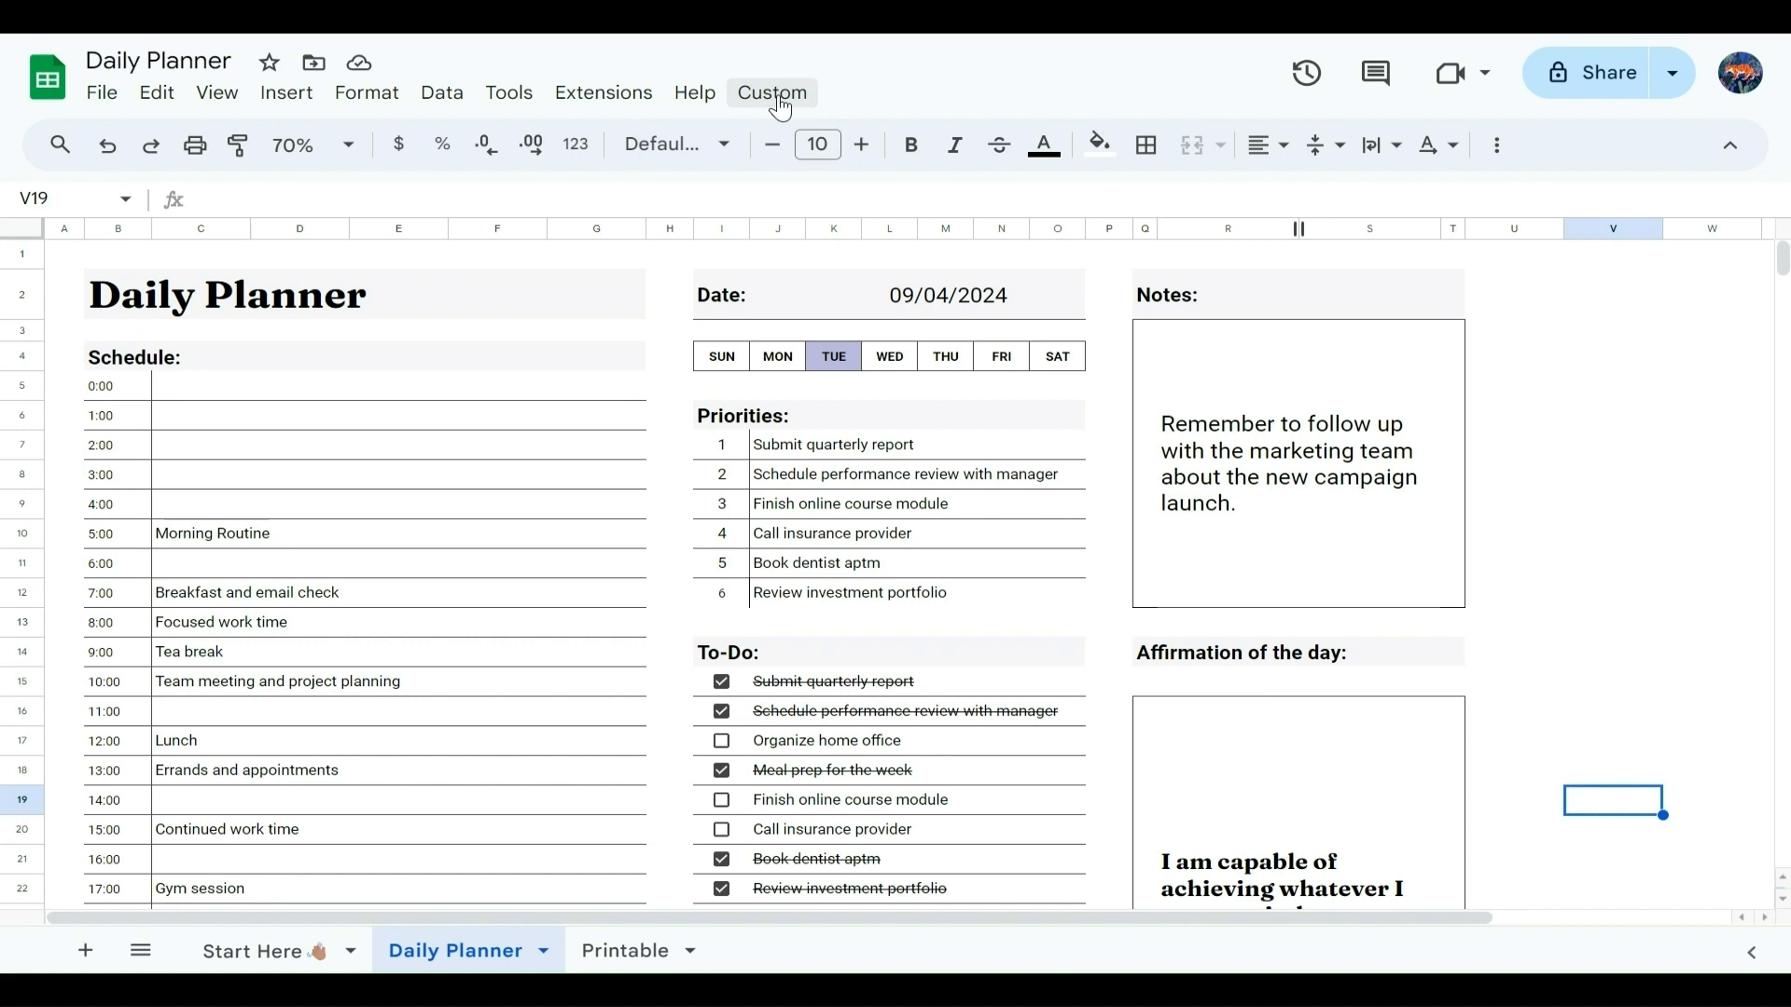
left_click(776, 93)
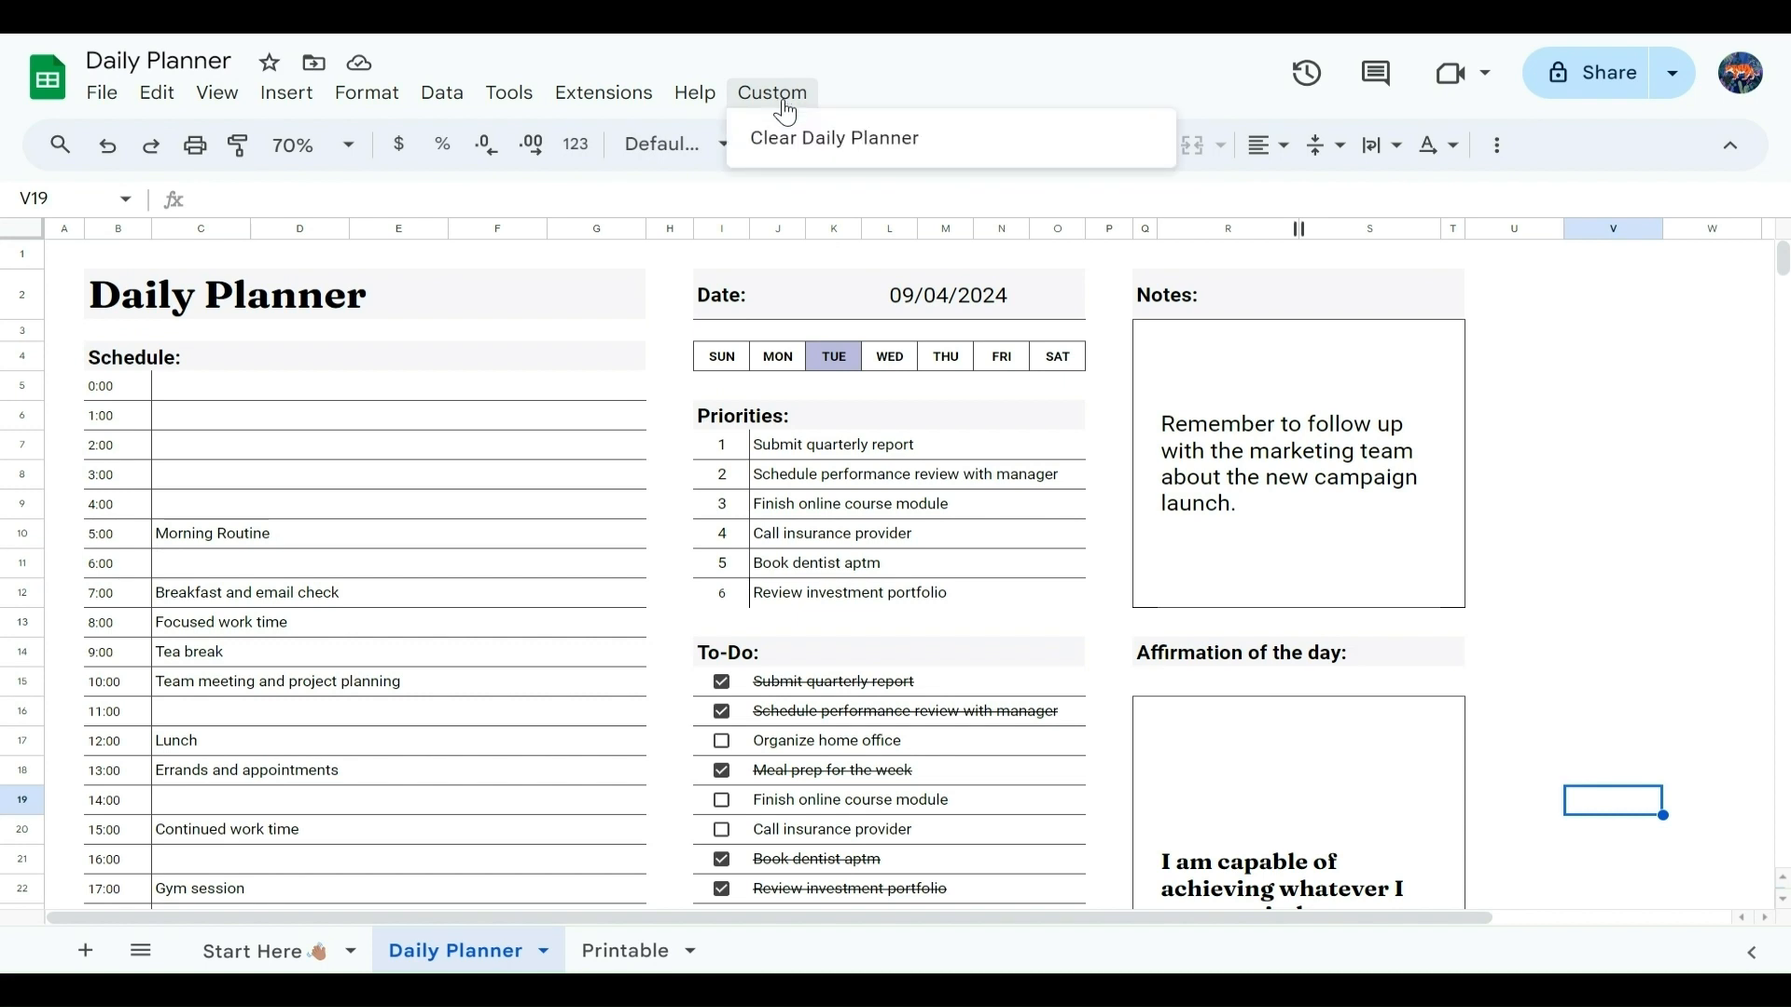
left_click(800, 137)
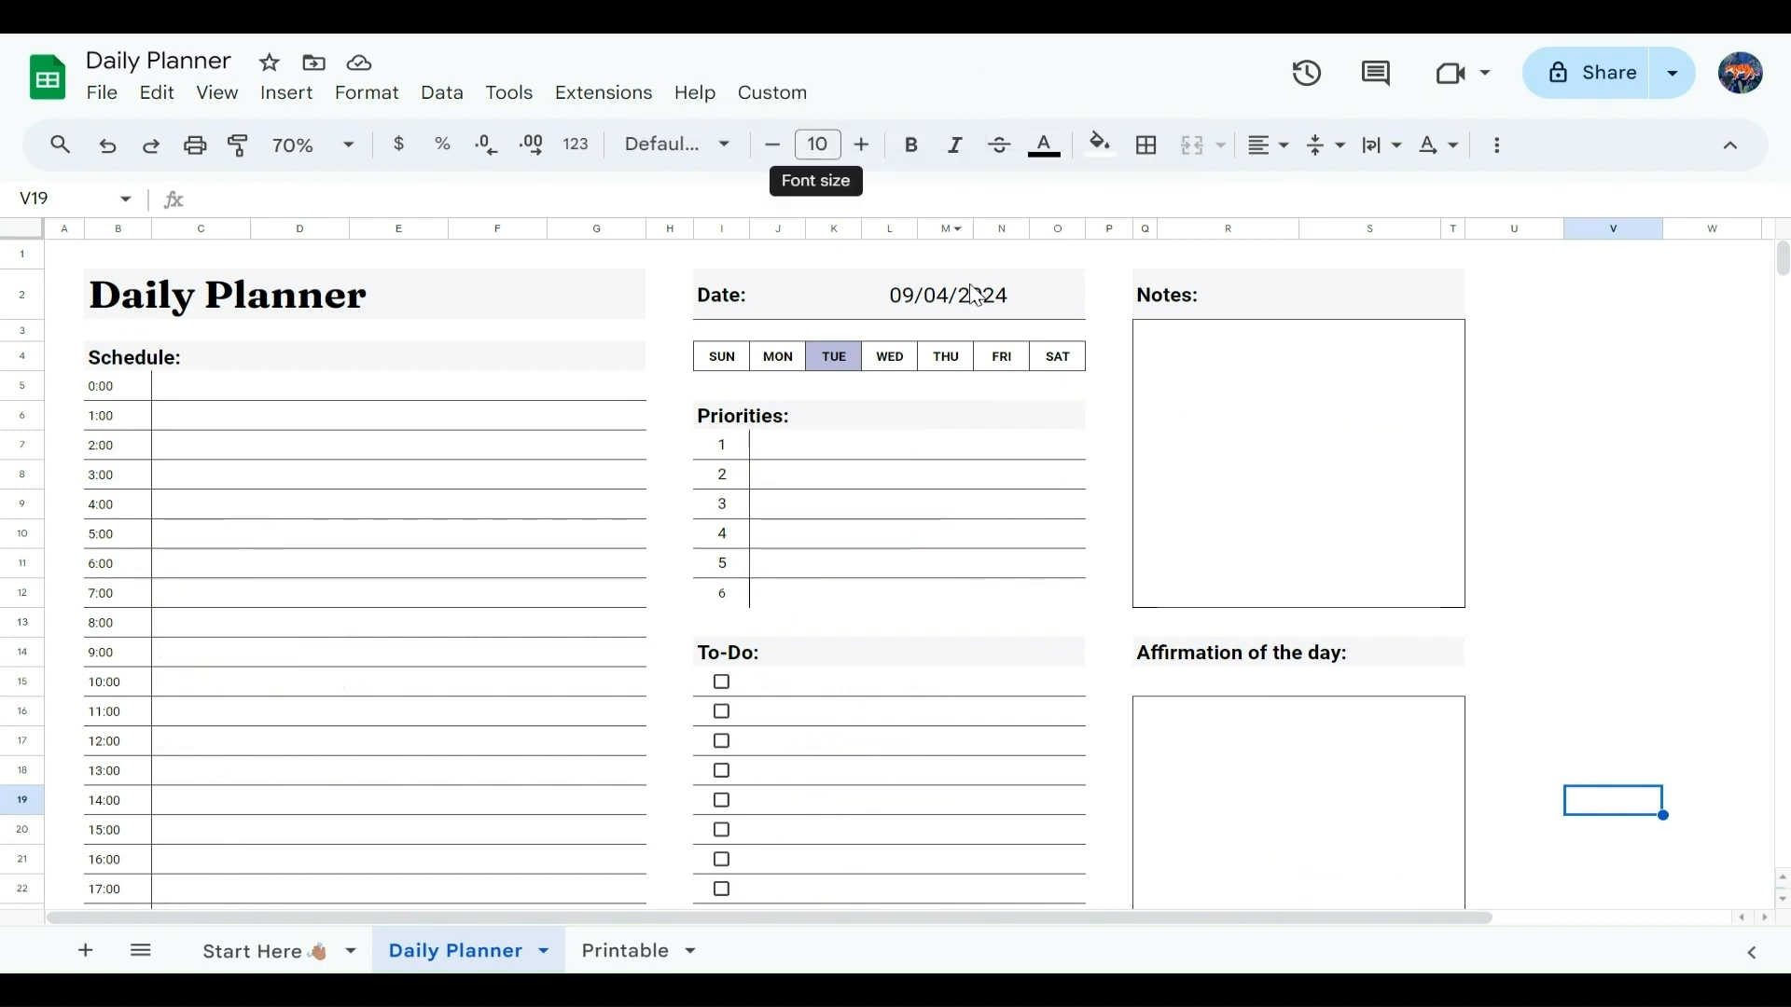
Step: Open the print settings for the Printable sheet and choose Current sheet as the print range
left_click(631, 955)
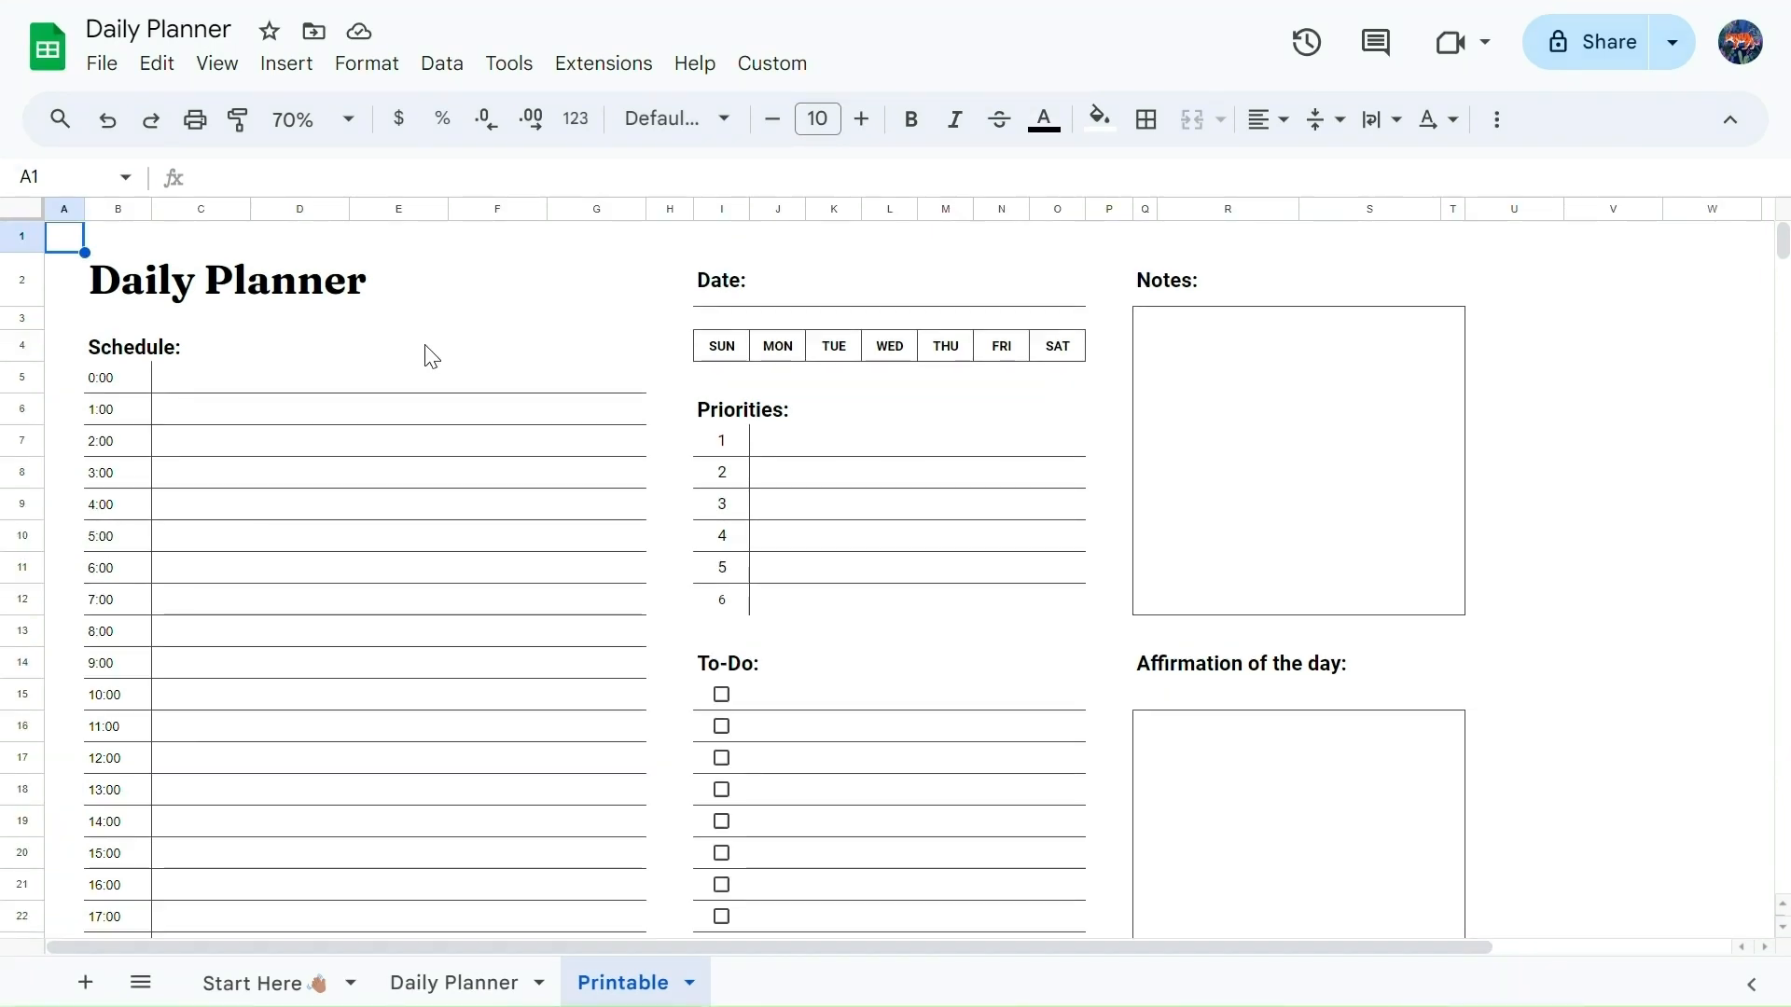
left_click(98, 62)
left_click(163, 895)
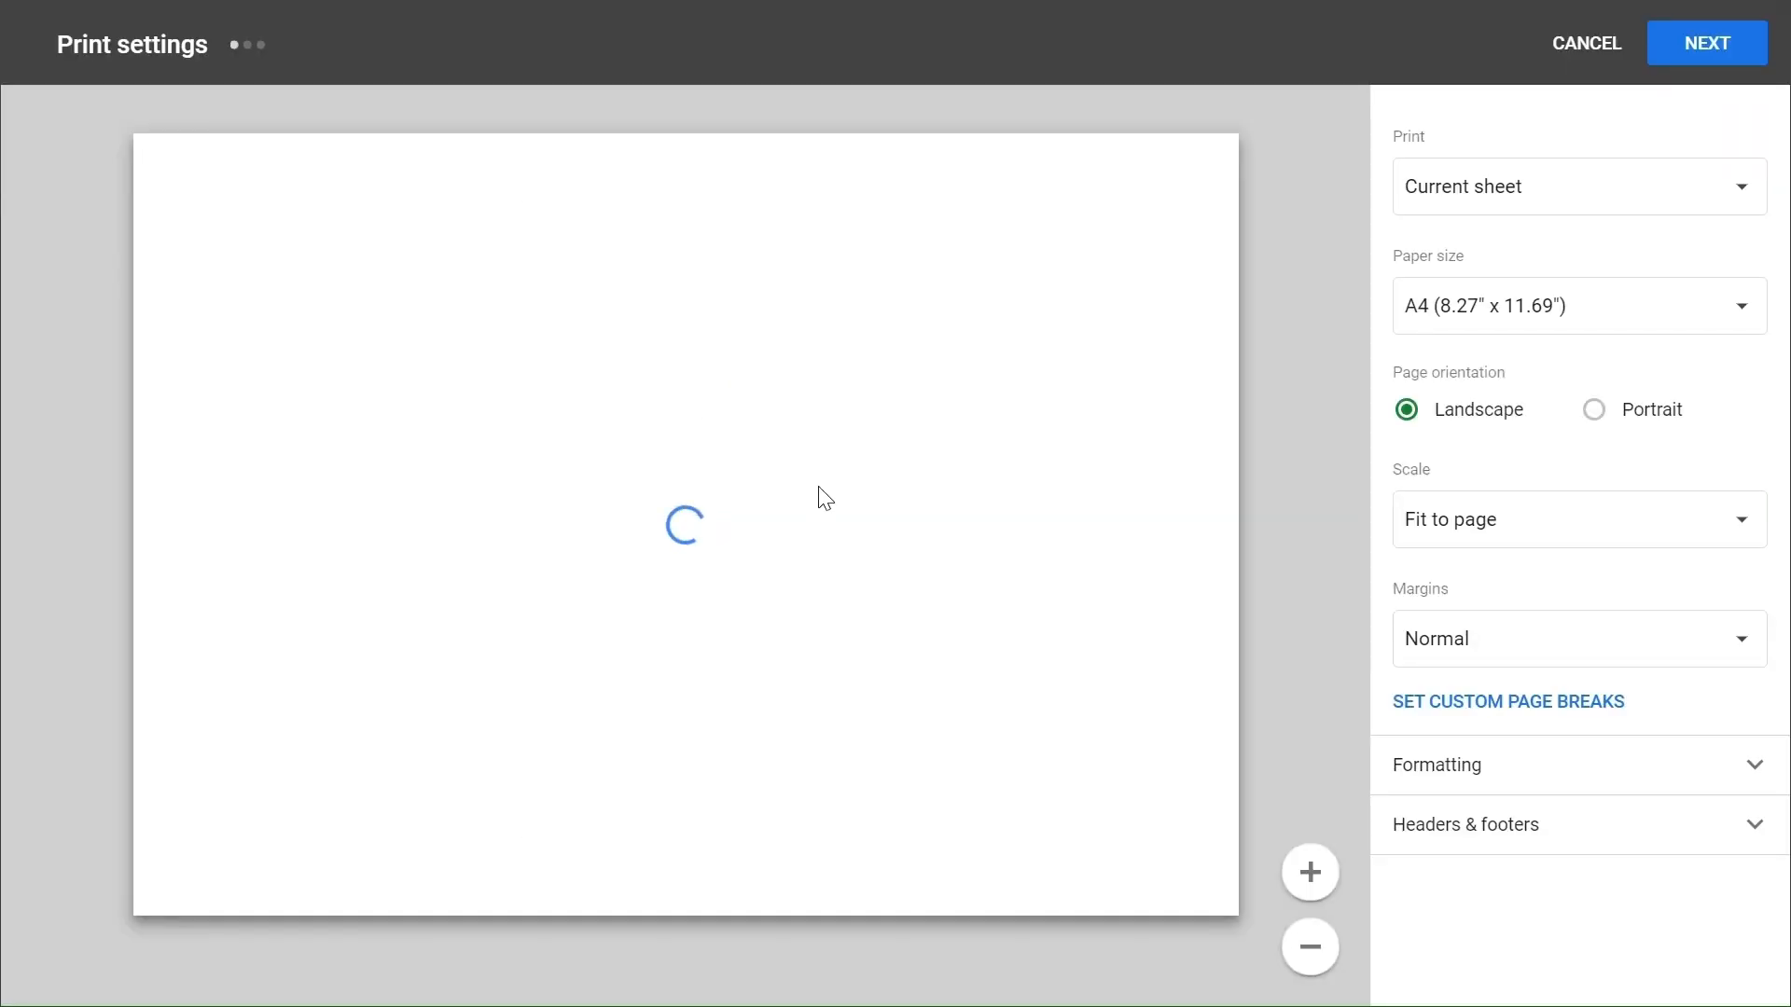
left_click(1481, 191)
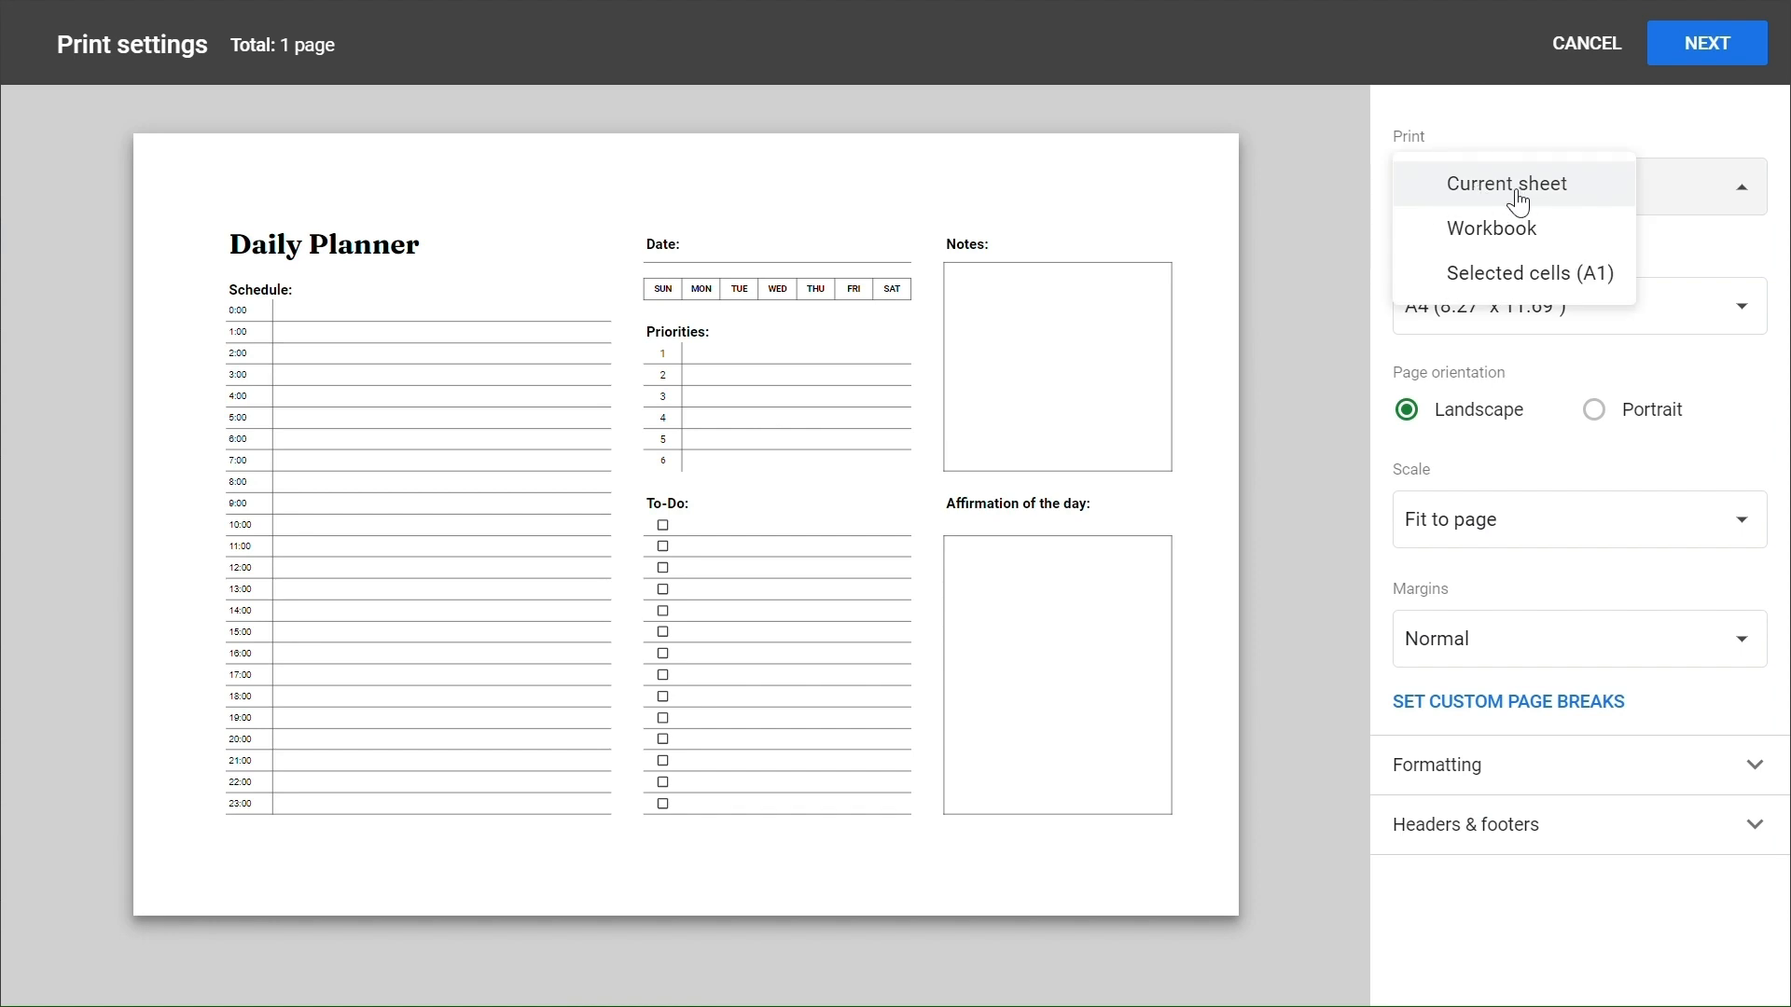
left_click(1516, 194)
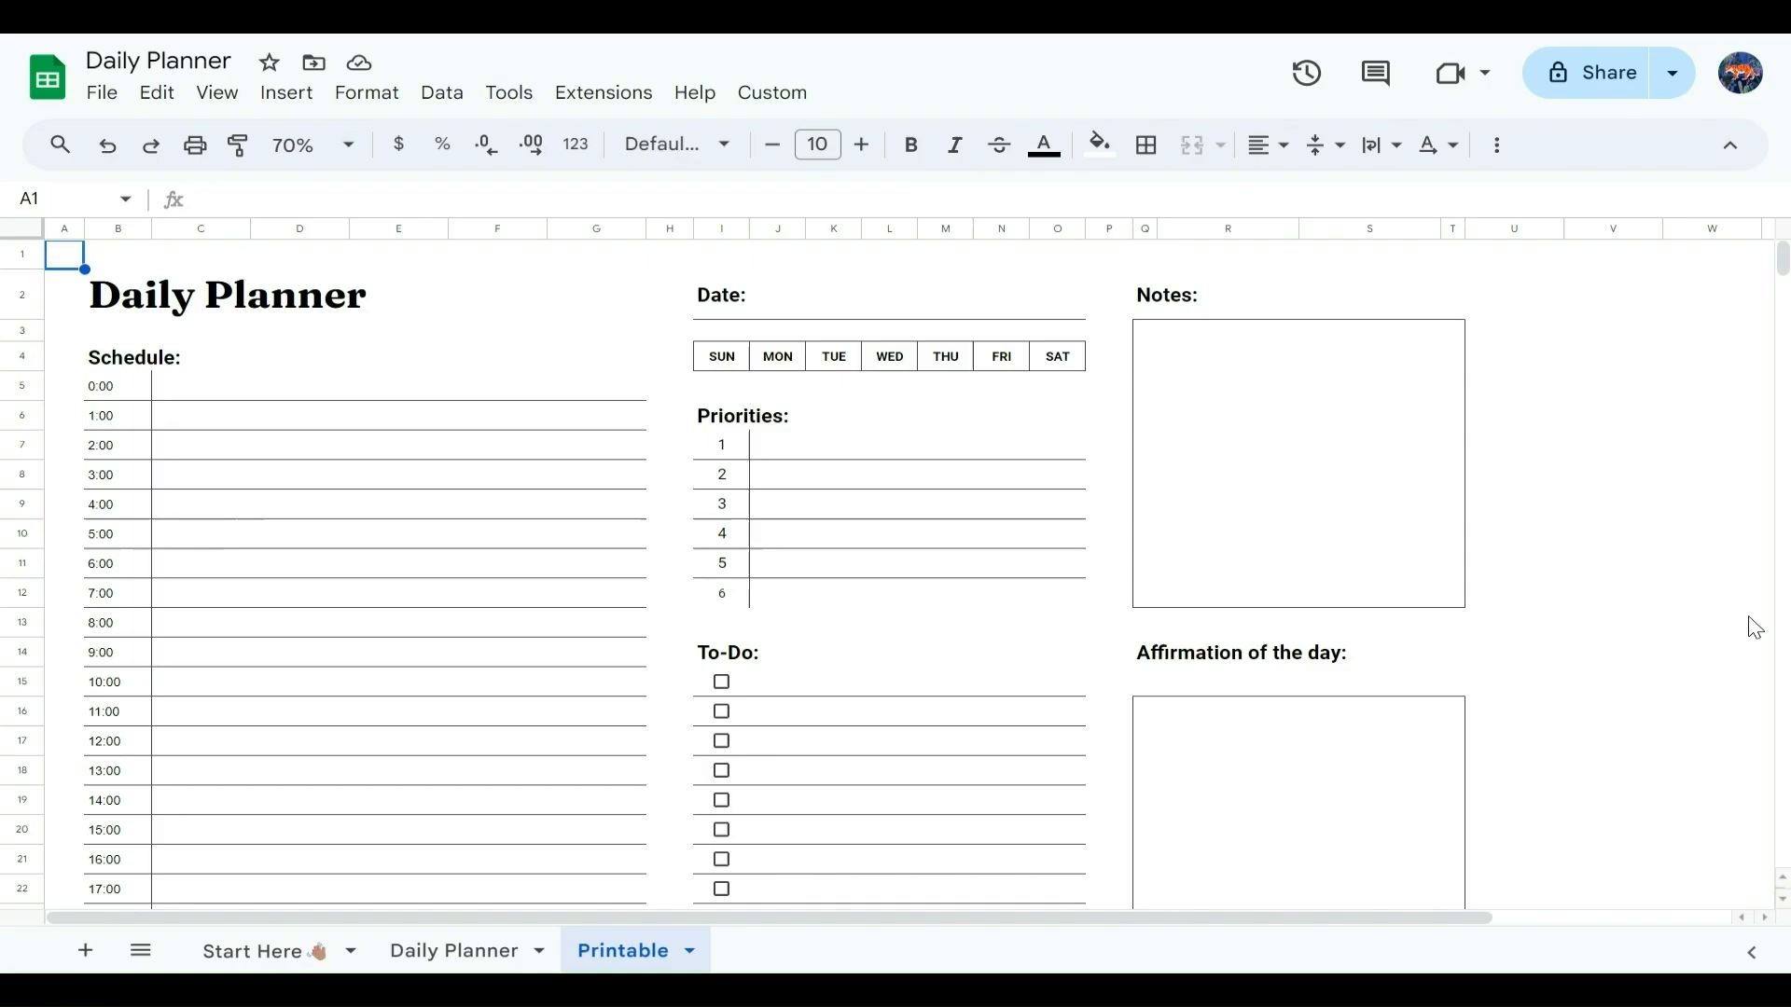
scroll(1695, 640, "down", 4)
scroll(1697, 644, "up", 4)
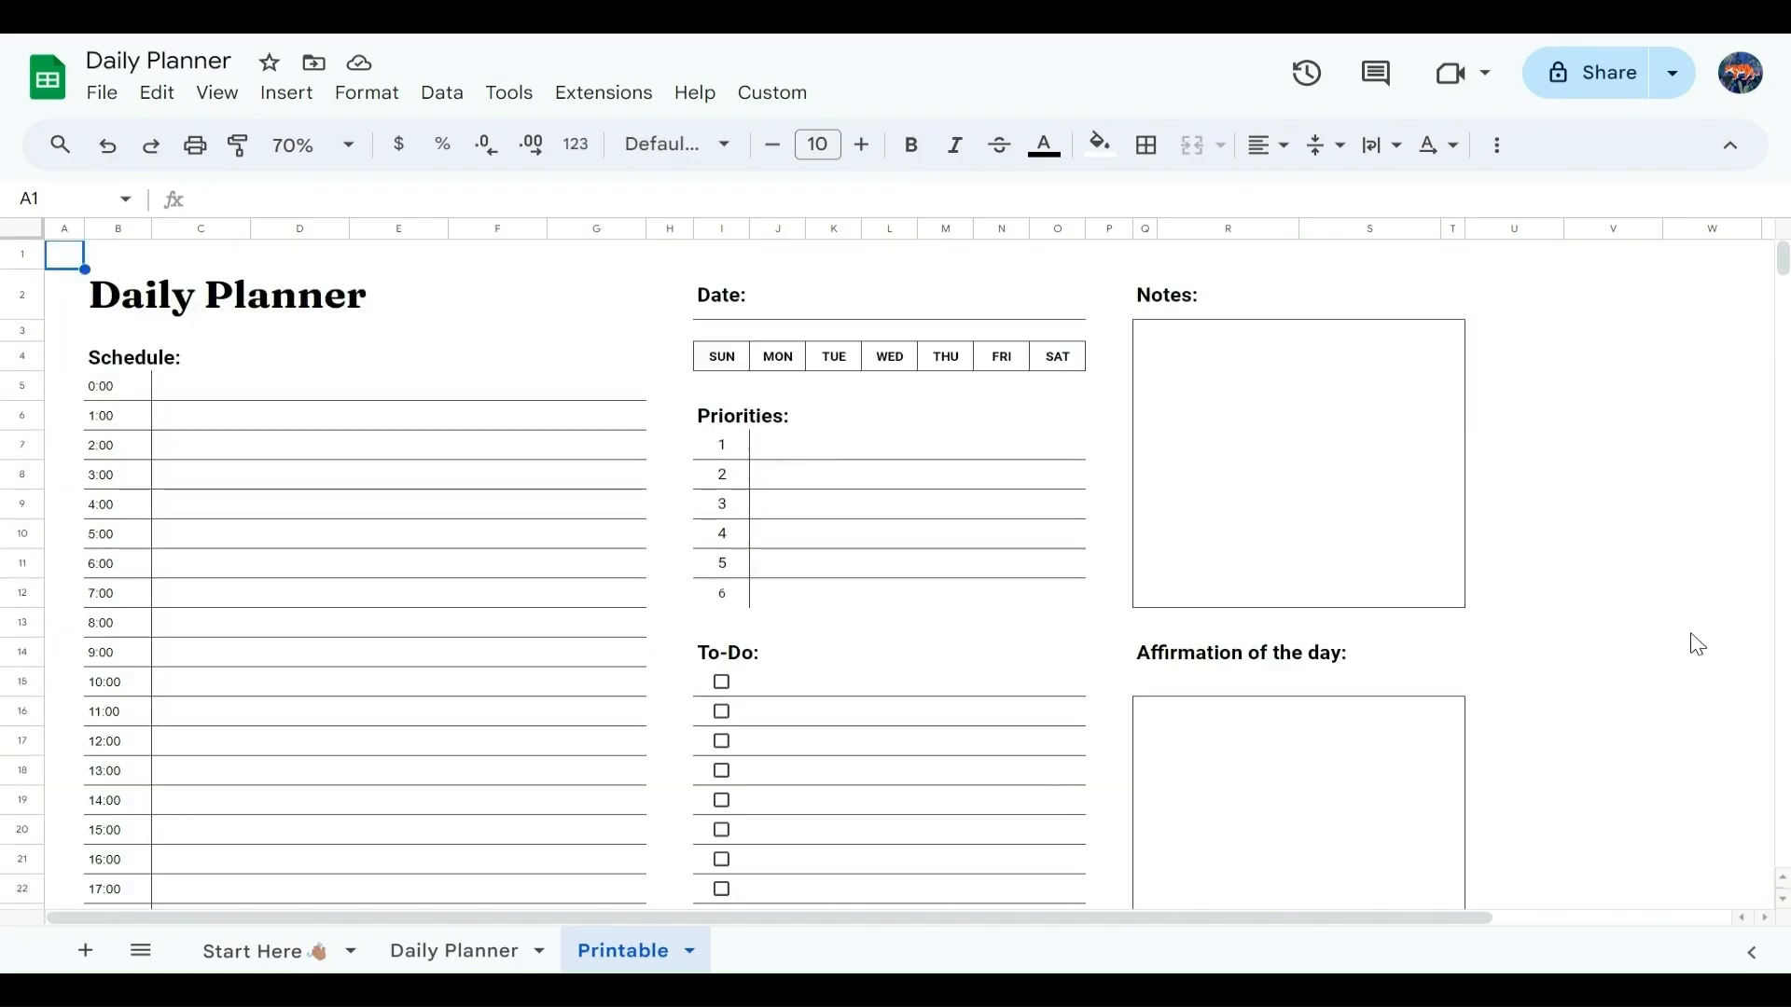